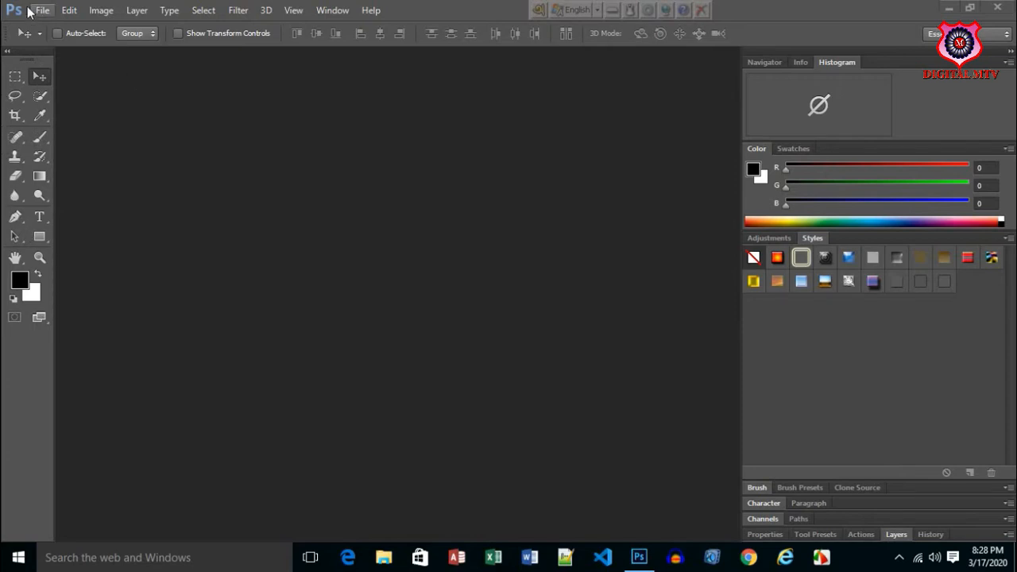
left_click(949, 7)
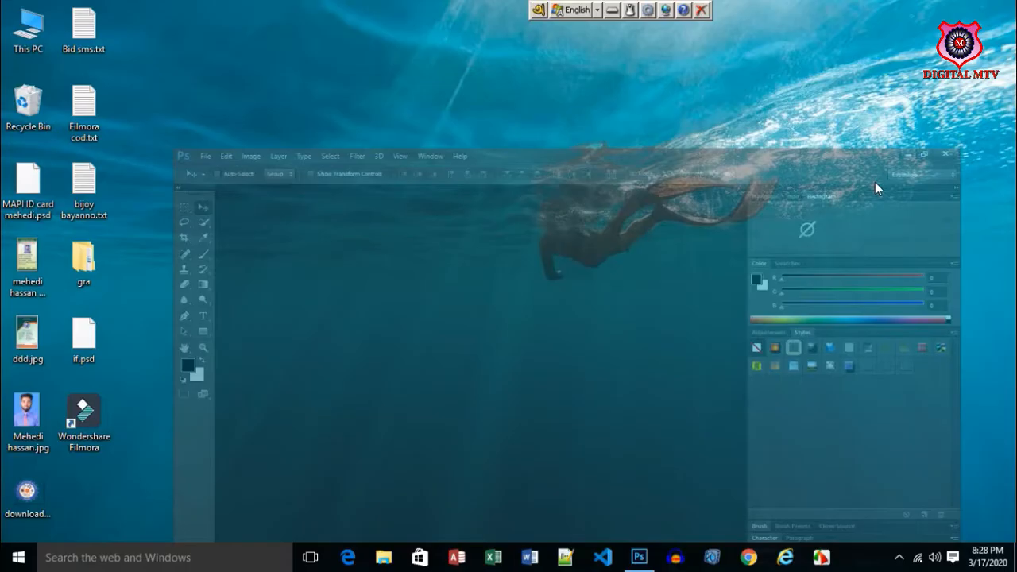
left_click(639, 556)
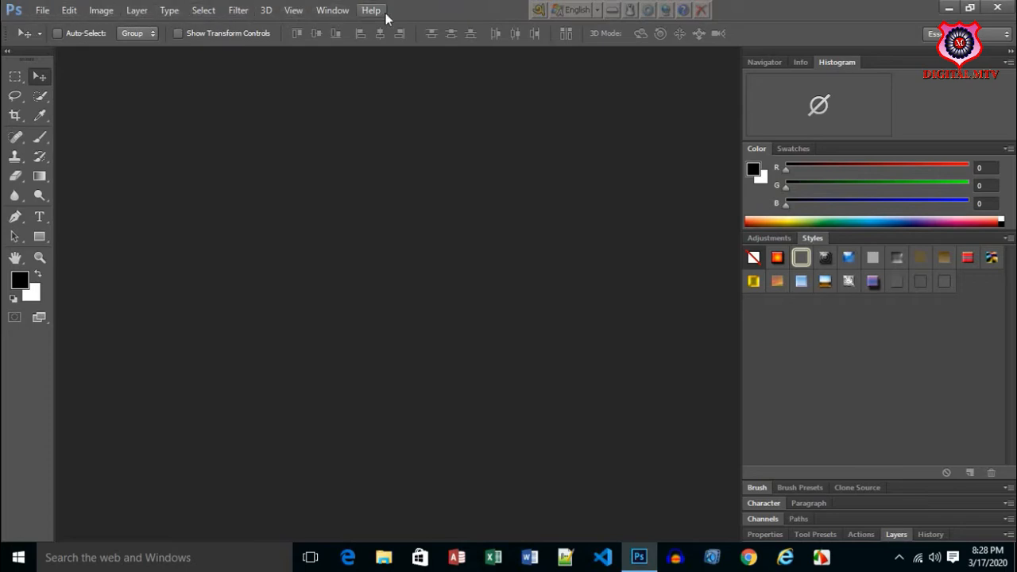
left_click(335, 15)
mouse_move(36, 13)
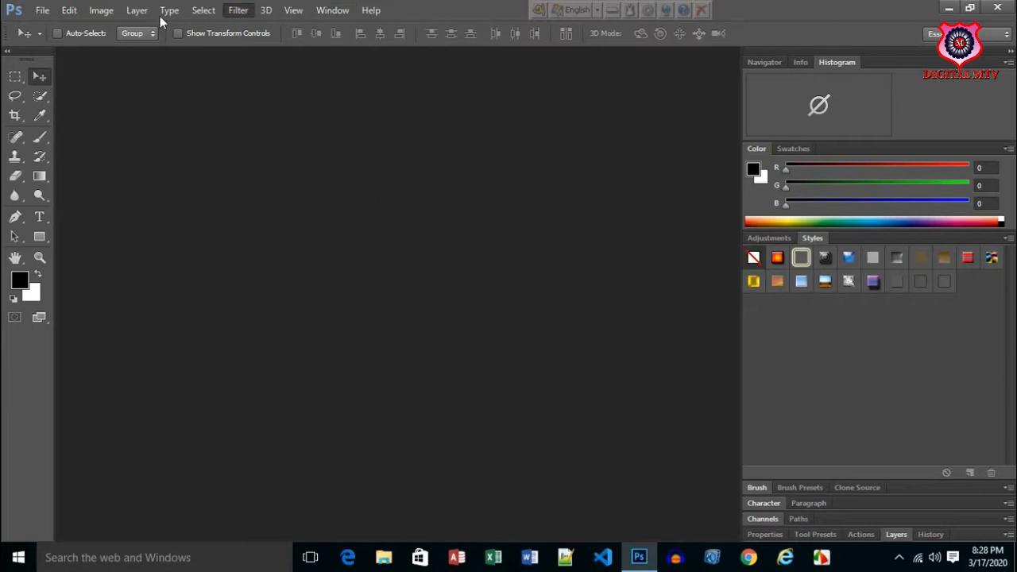
left_click(163, 10)
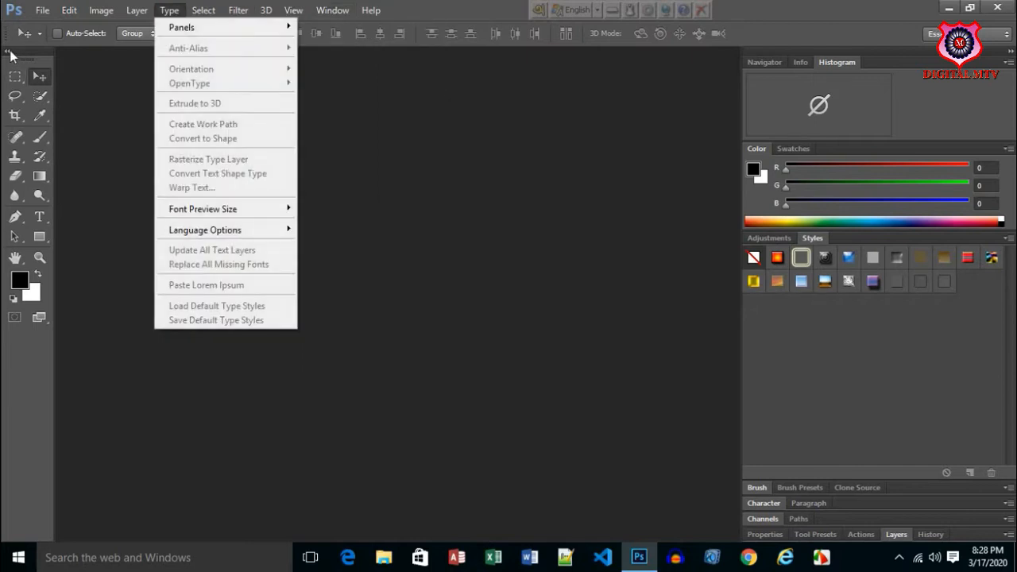
Arrange the tools in a single column, bring Navigator to the front of its group and collapse the panel dock to icons
left_click(8, 51)
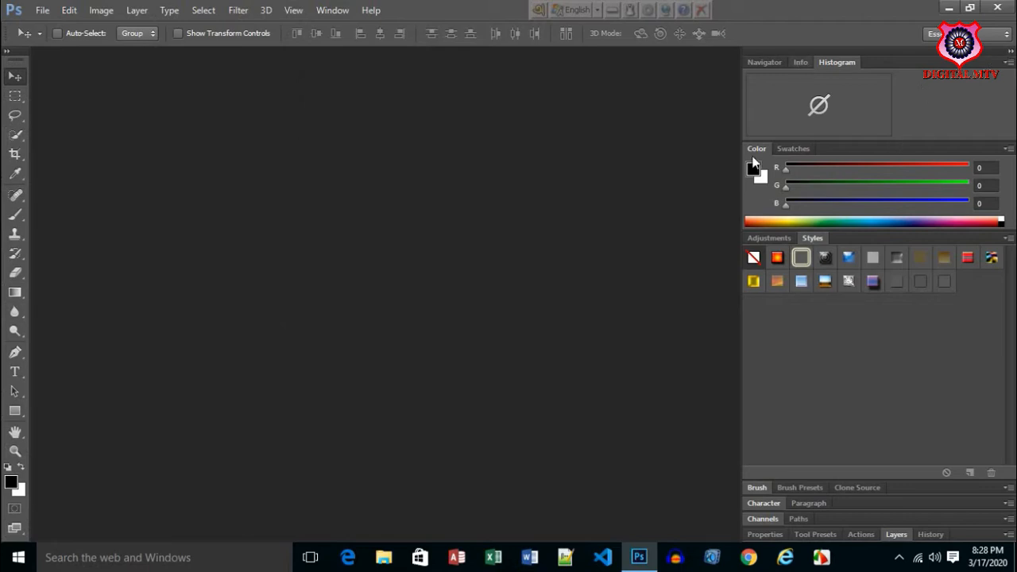
left_click(763, 62)
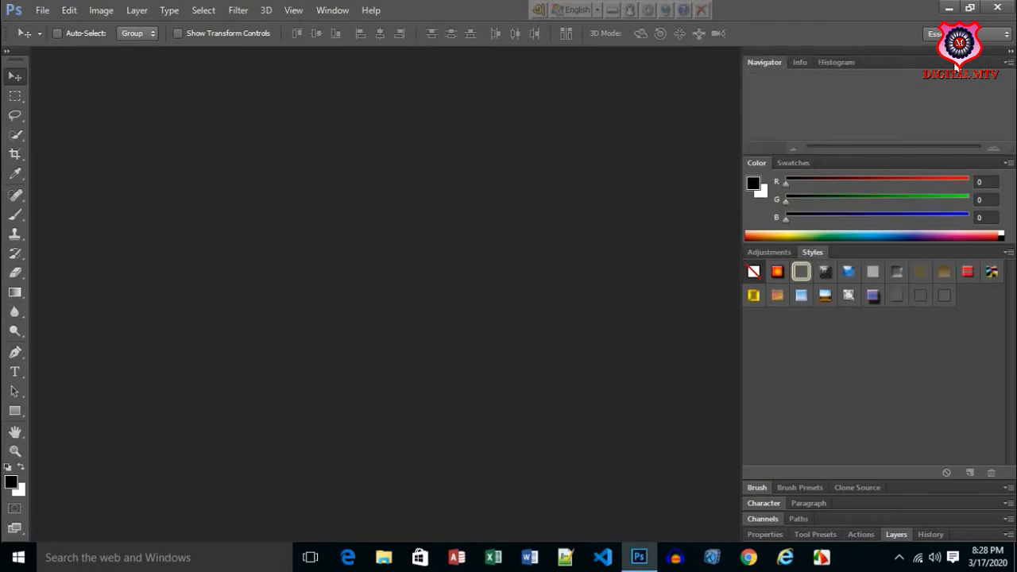
left_click(1010, 53)
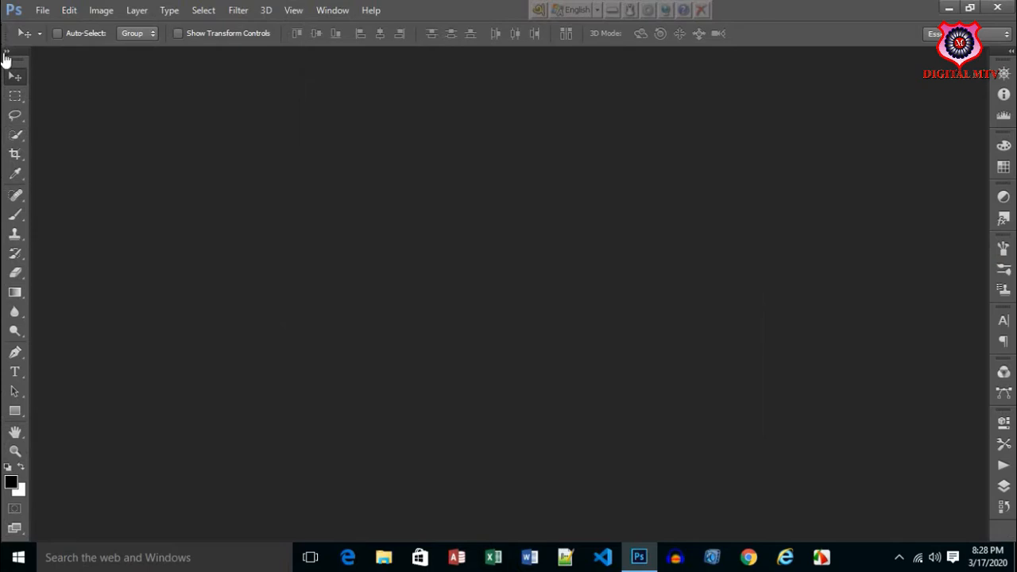
left_click(7, 52)
left_click(7, 52)
Hide the Tools panel and show it again
left_click(346, 14)
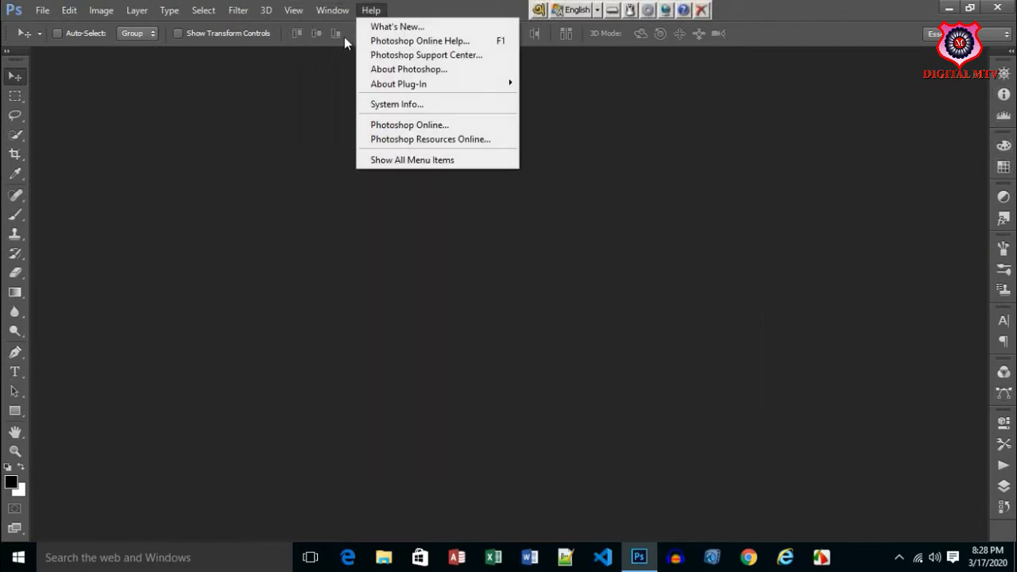
left_click(329, 15)
left_click(329, 20)
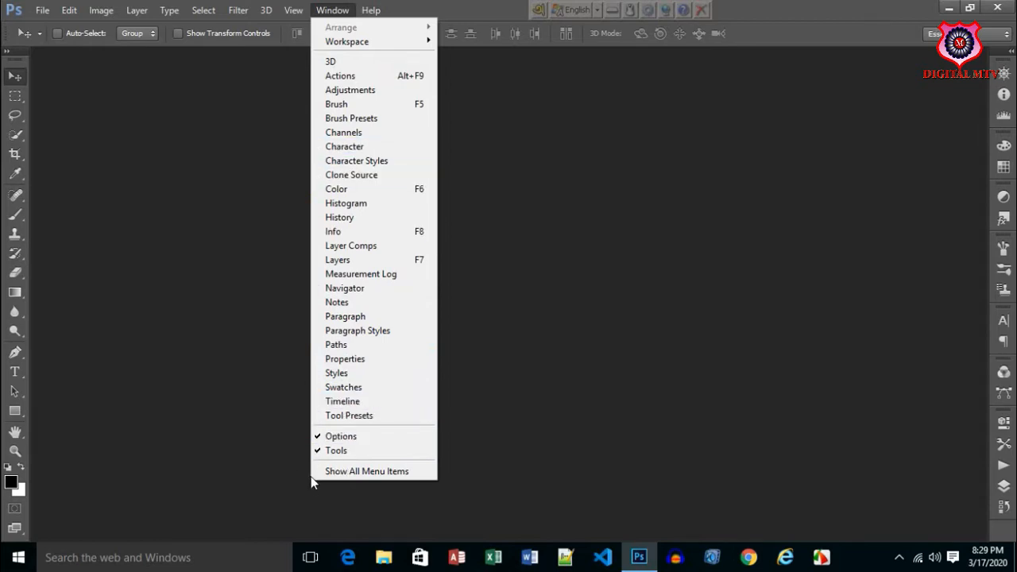
left_click(334, 451)
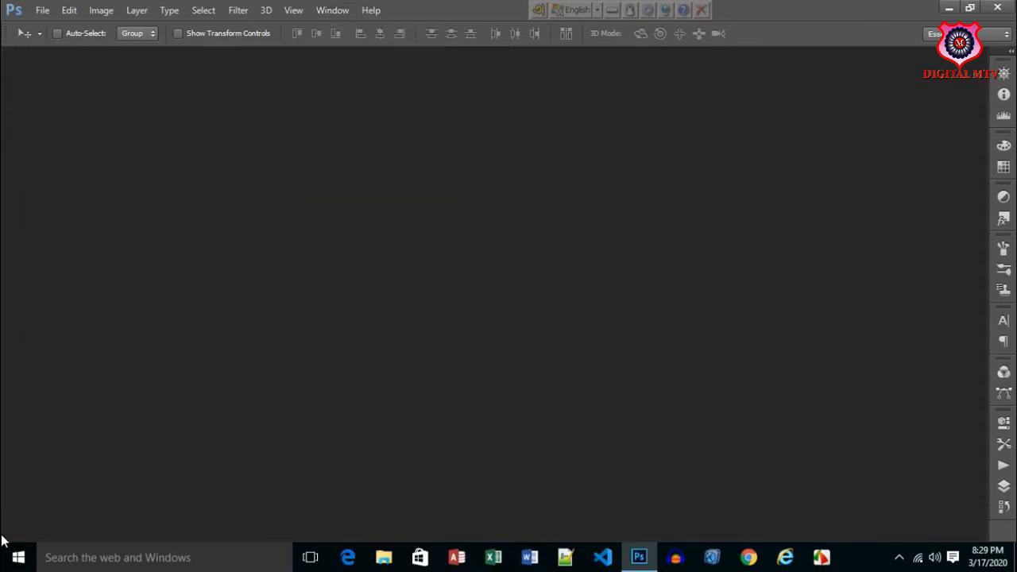
left_click(332, 11)
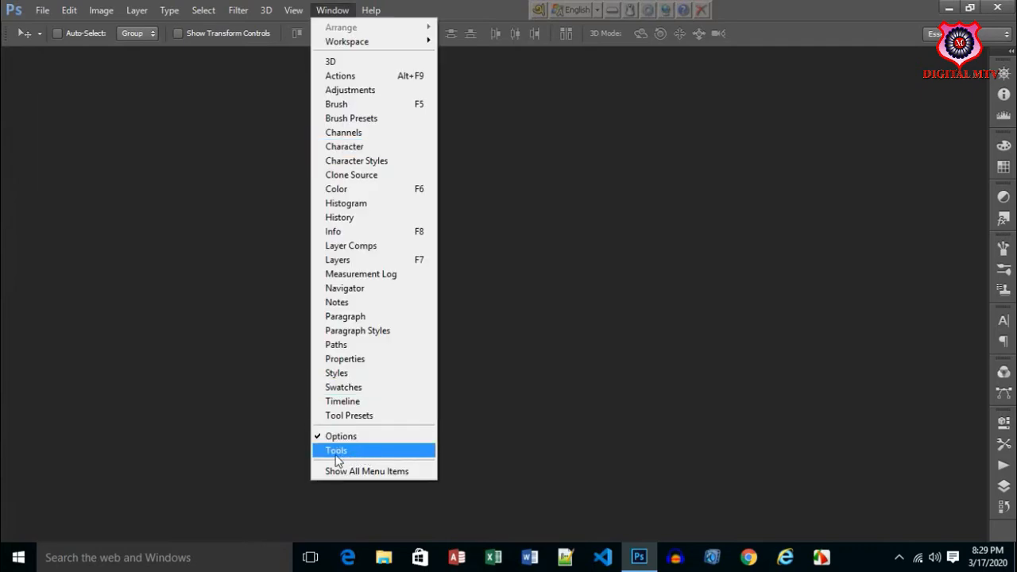
left_click(349, 450)
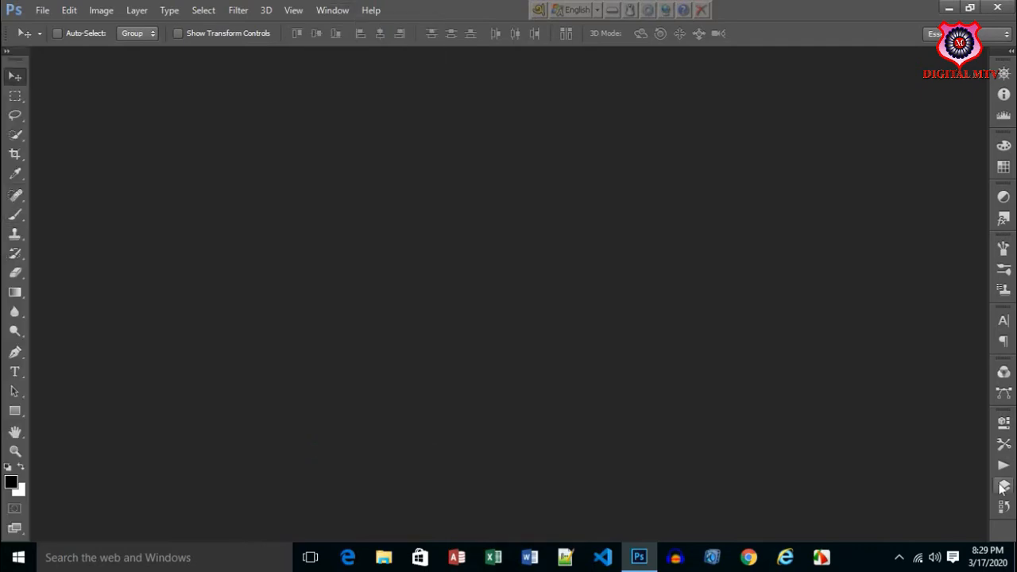
Close the Layers panel, view the remaining panels of its group, and show the Layers panel again
left_click(1004, 486)
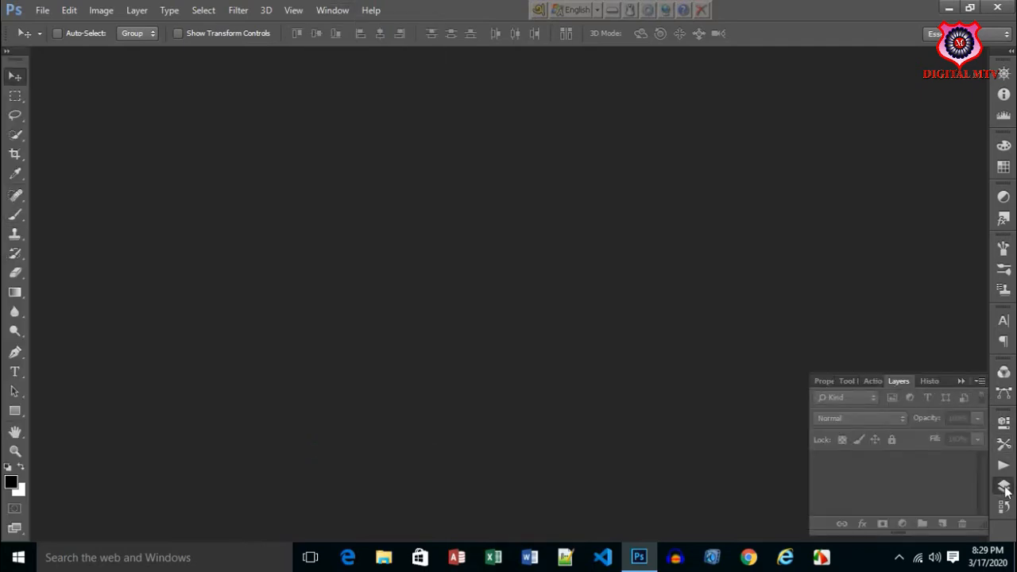
right_click(1007, 491)
left_click(888, 389)
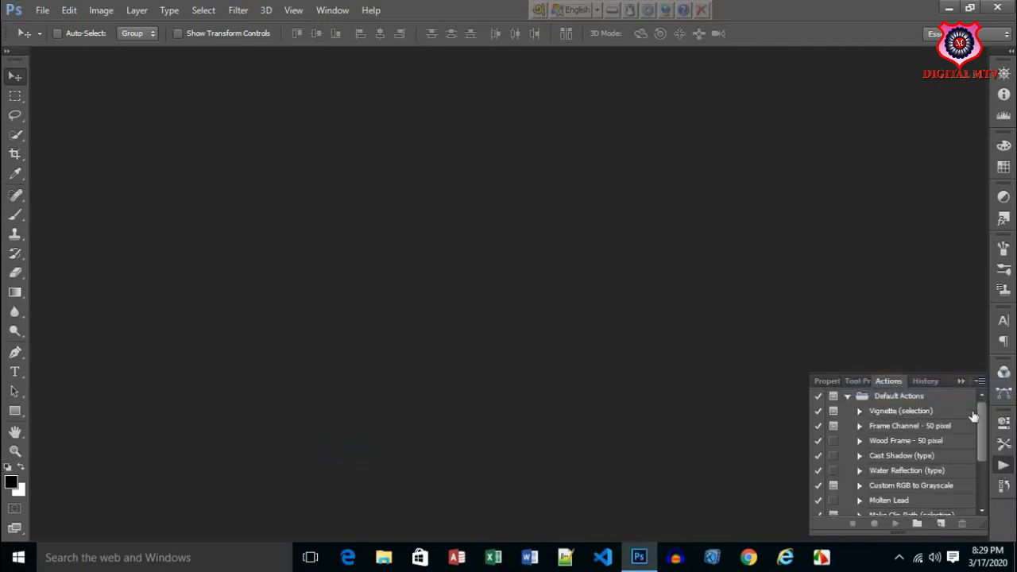
left_click(863, 381)
left_click(828, 383)
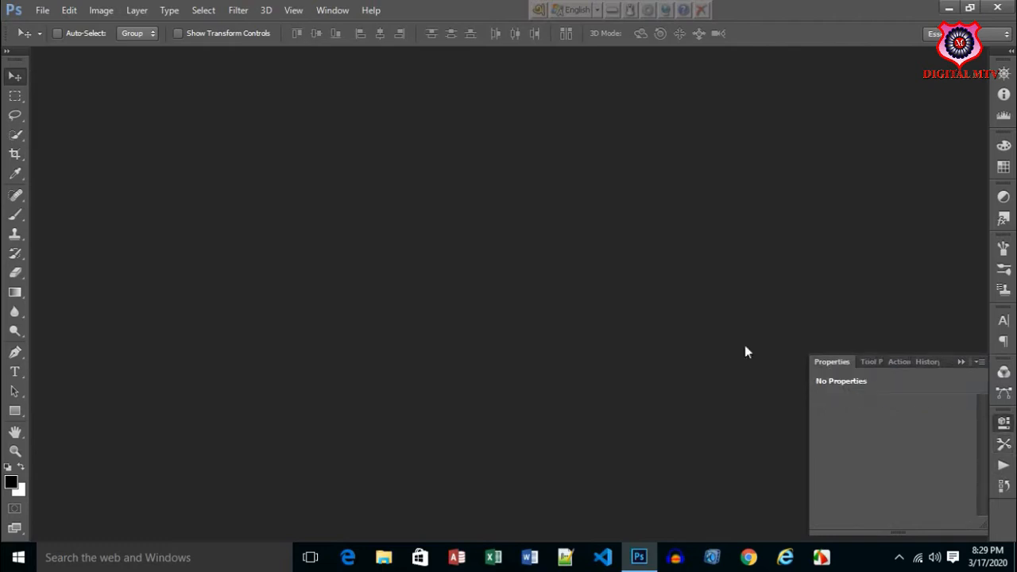
left_click(332, 10)
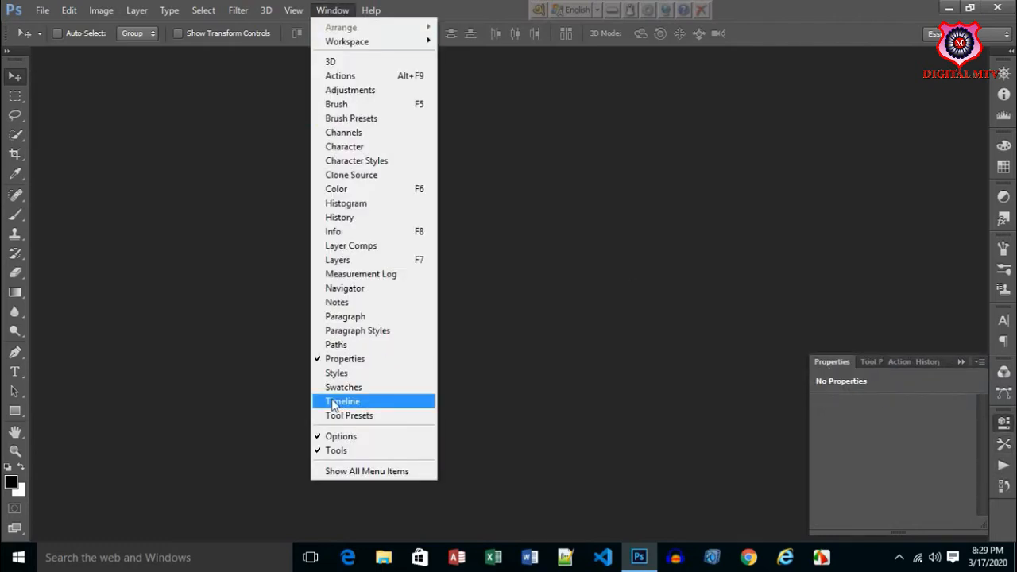
left_click(338, 260)
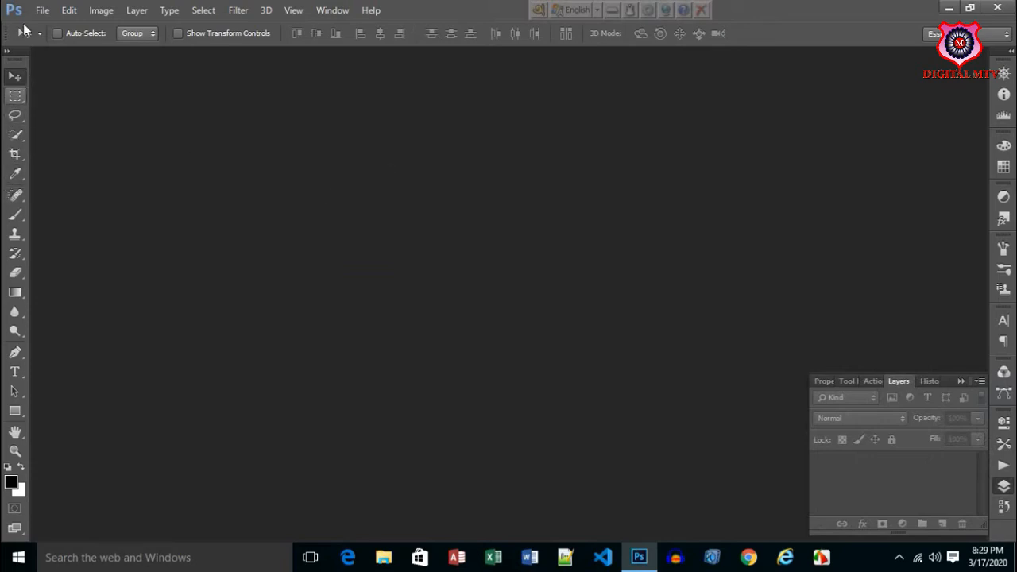
left_click(41, 9)
left_click(61, 45)
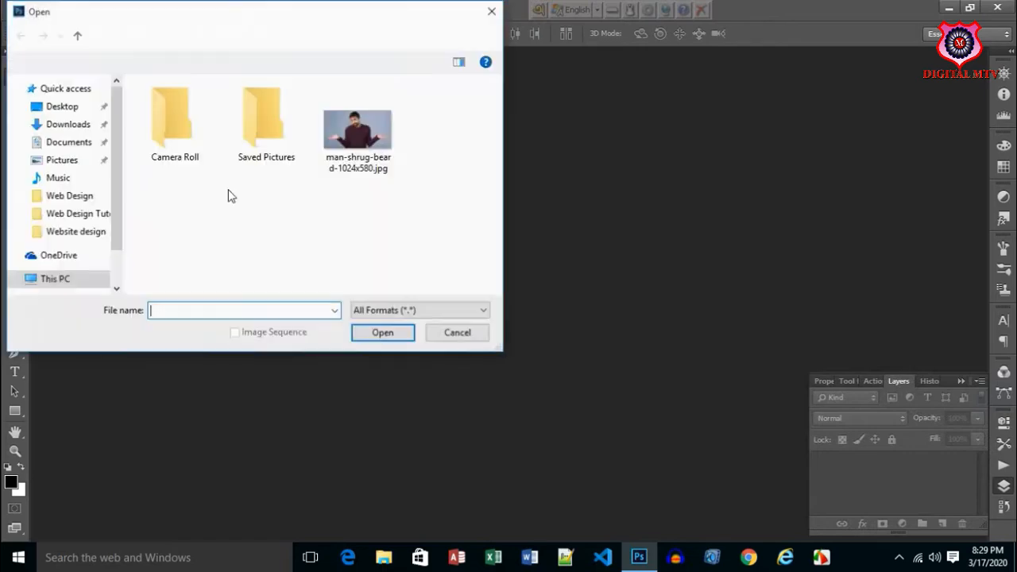
left_click(492, 12)
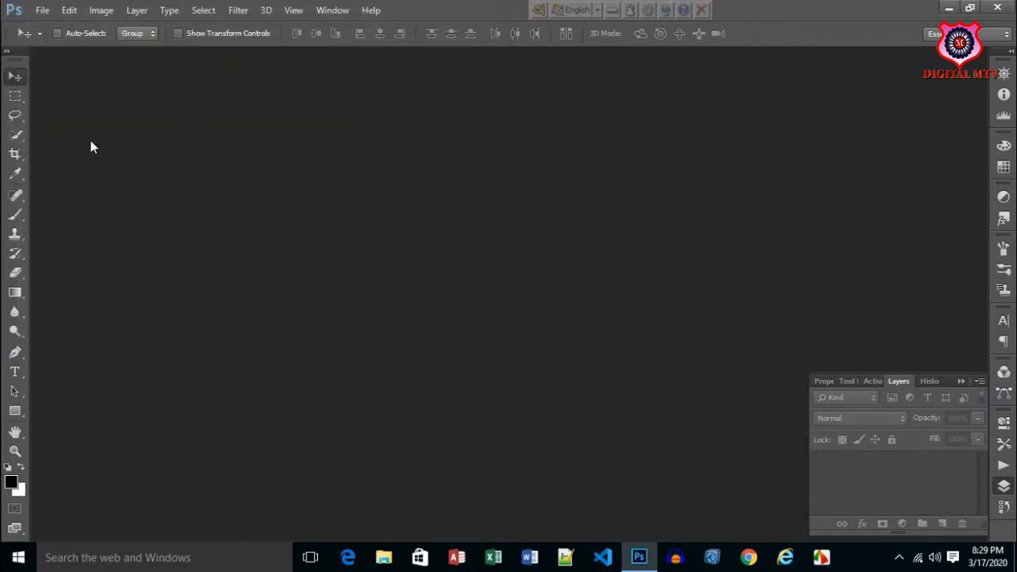
left_click(41, 10)
left_click(41, 10)
left_click(42, 10)
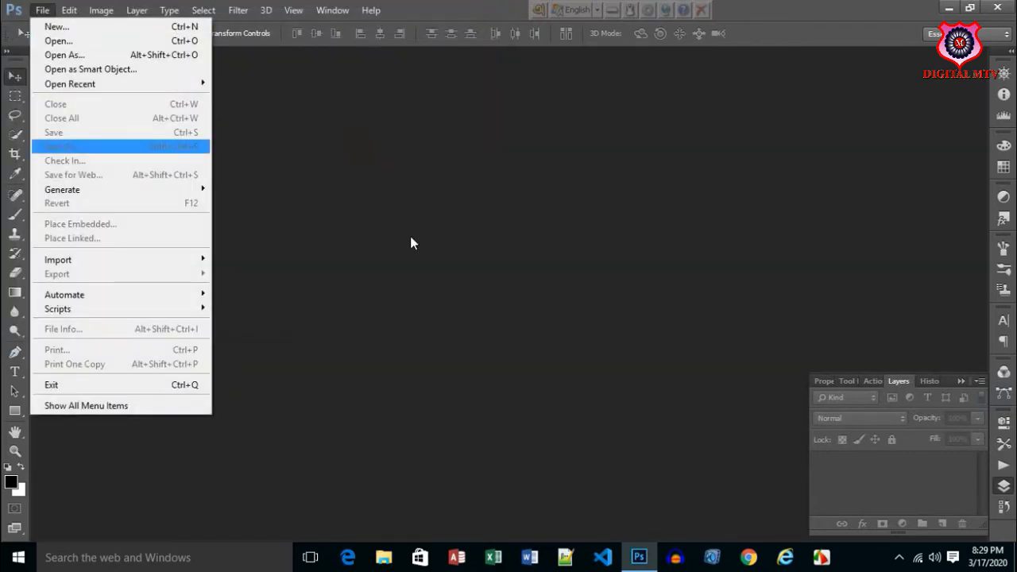
left_click(359, 196)
key("ctrl+o")
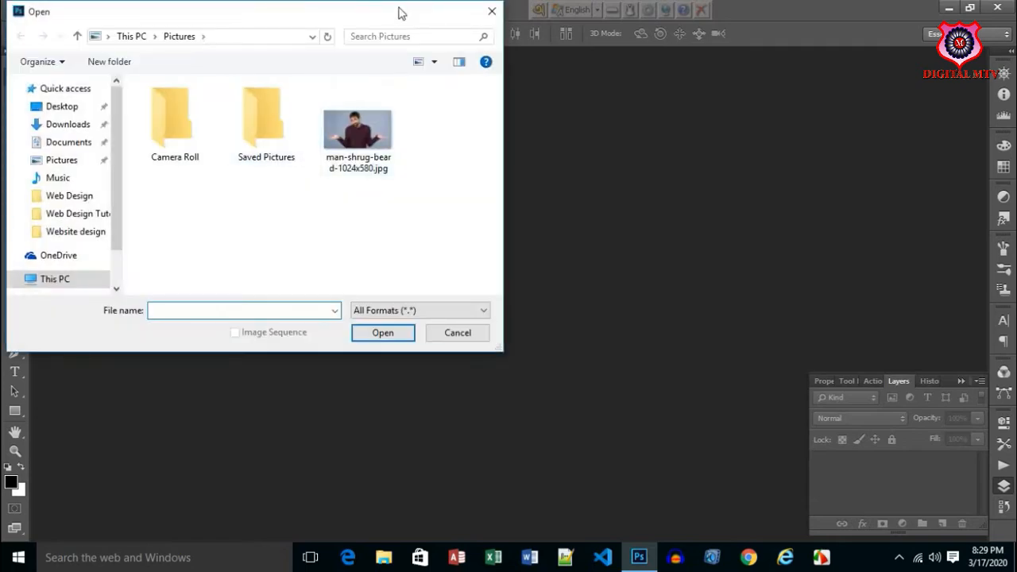
left_click_drag(400, 13, 399, 51)
left_click(487, 49)
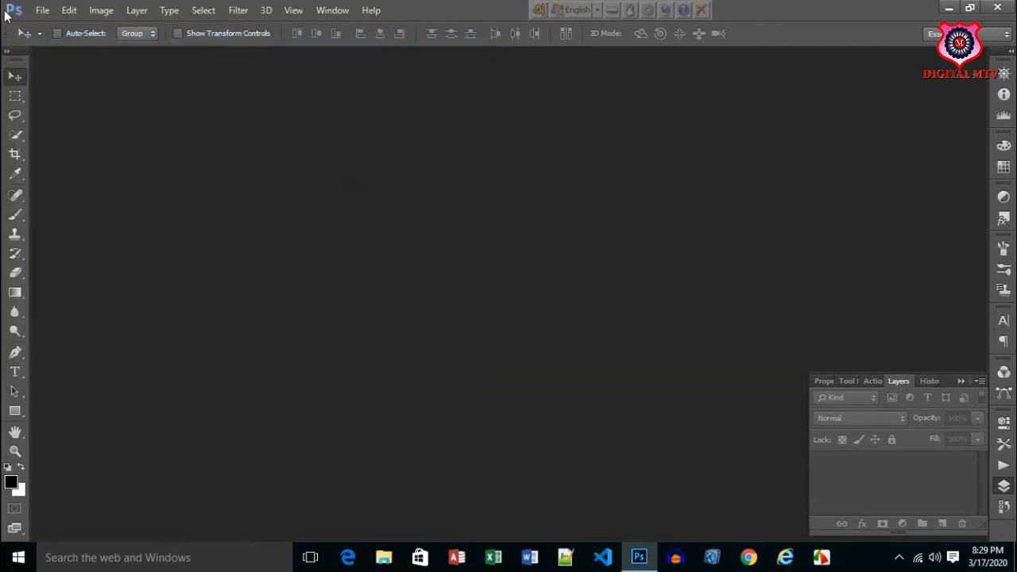
Open man-shrug-beard-1024x580.jpg from Pictures as a docked tab and collapse the expanded Layers panel to its icon
left_click(41, 9)
left_click(46, 39)
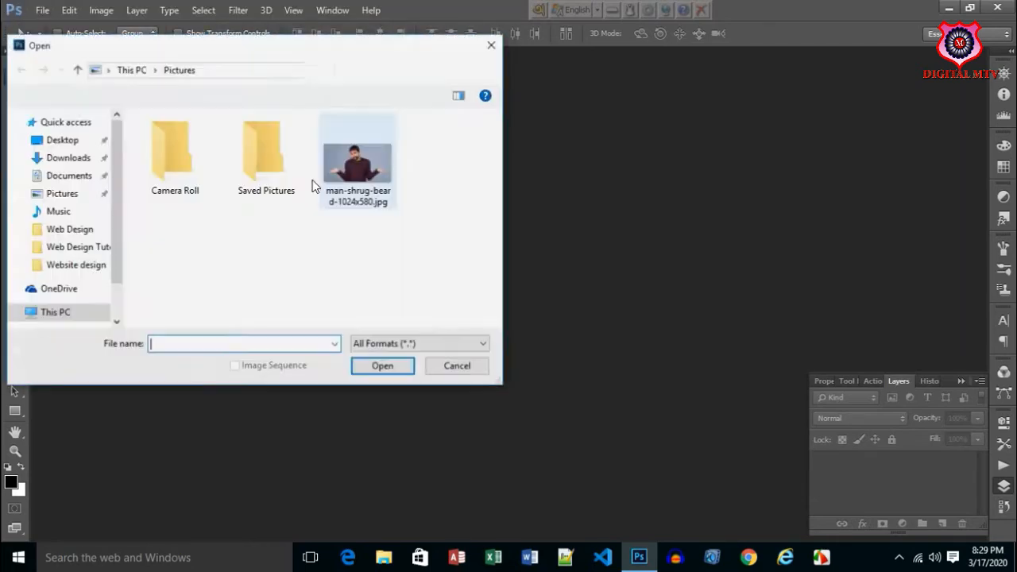
double_click(357, 163)
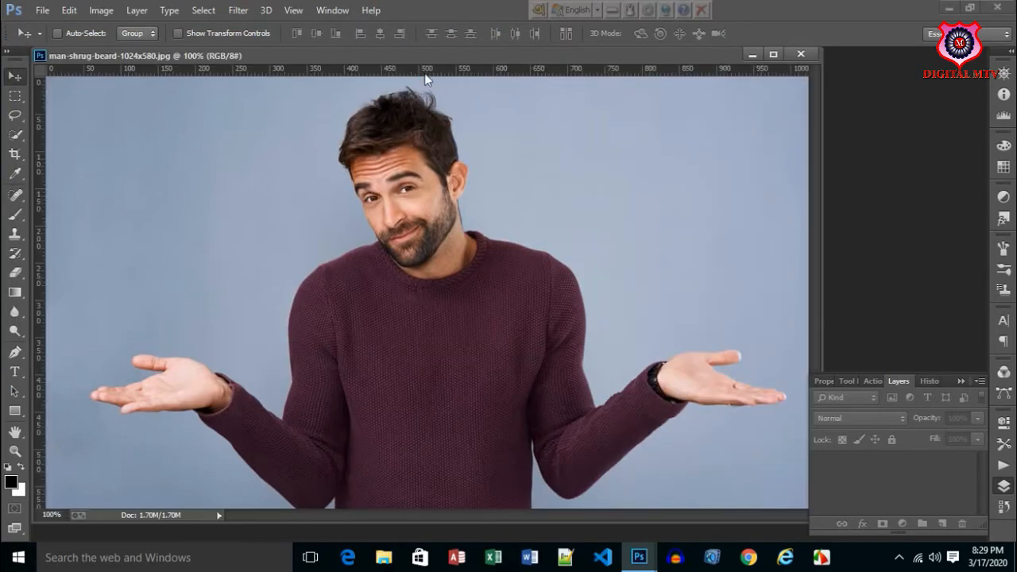
left_click_drag(424, 58, 482, 50)
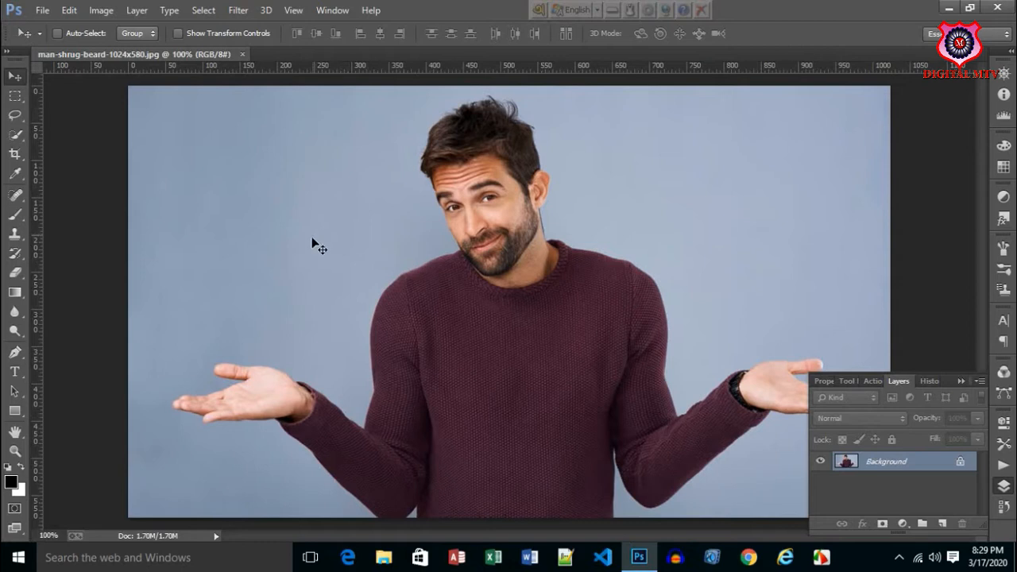
left_click(961, 382)
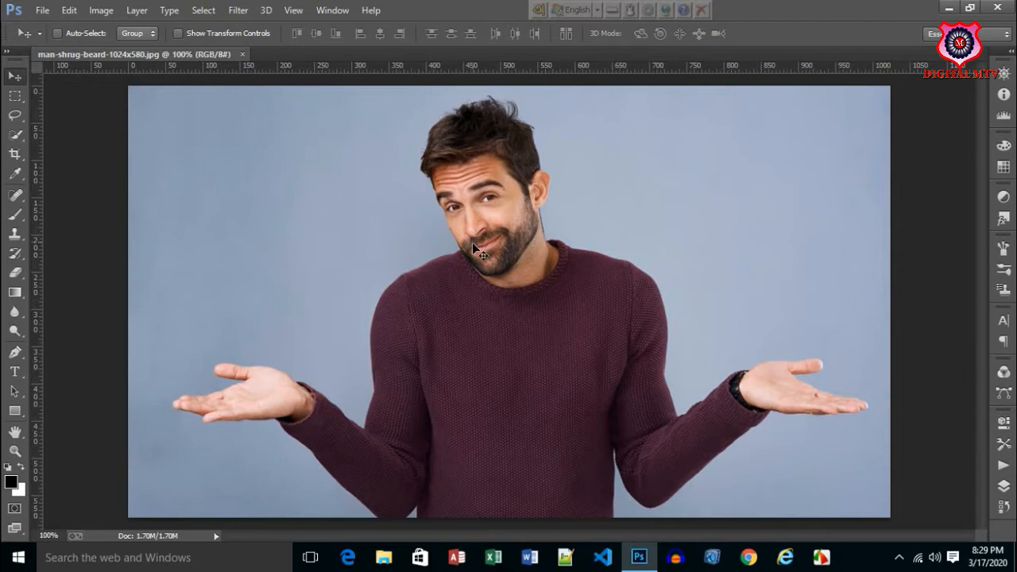
Zoom the photo out to 8.33% and back in to 91.7%
key("ctrl+minus")
key("ctrl+minus")
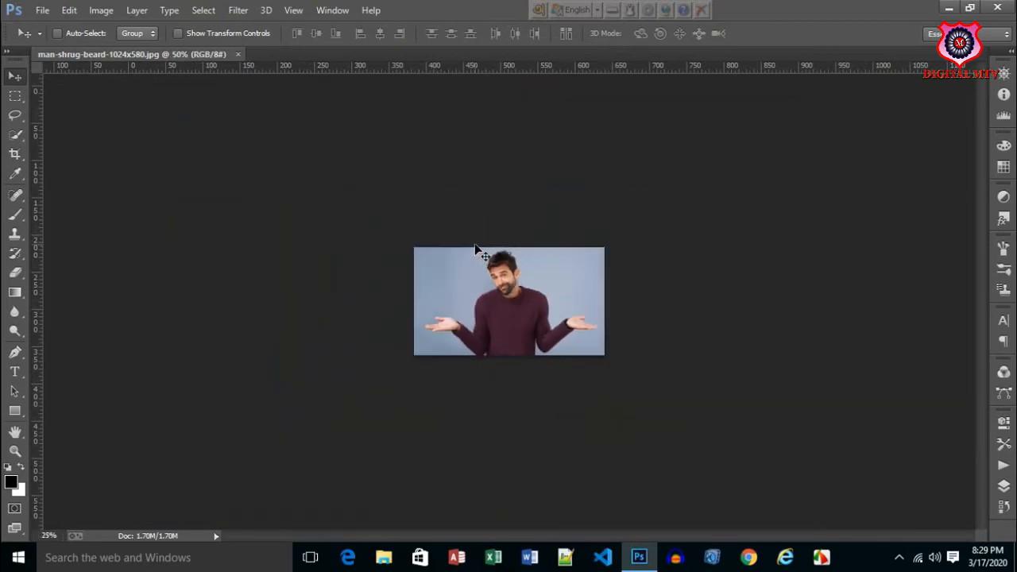
key("ctrl+minus")
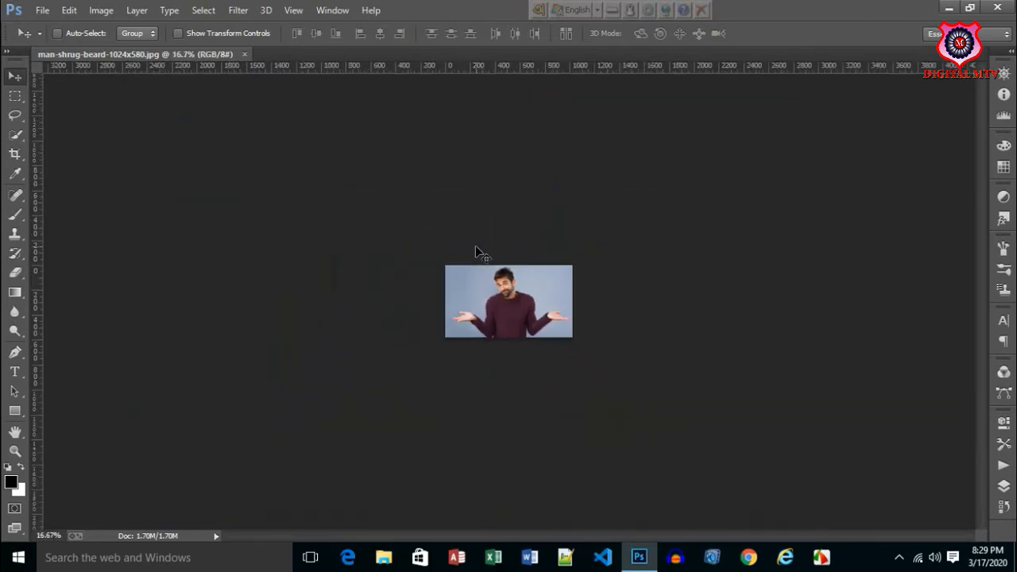
key("ctrl+minus")
key("ctrl+minus")
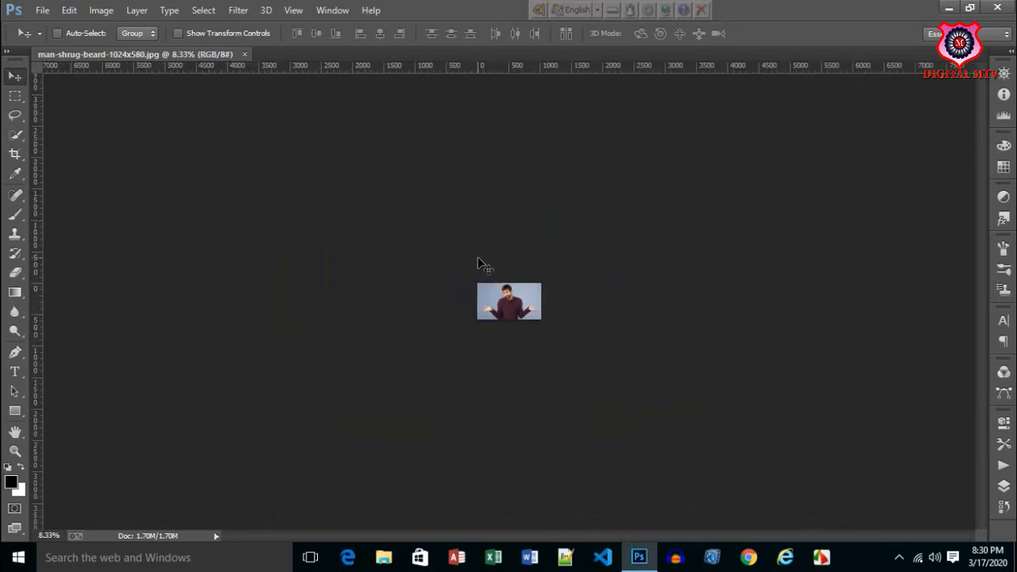
key("ctrl+plus")
key("ctrl+plus")
key("ctrl+plus")
key("ctrl+plus")
key("ctrl+plus")
key("ctrl+plus")
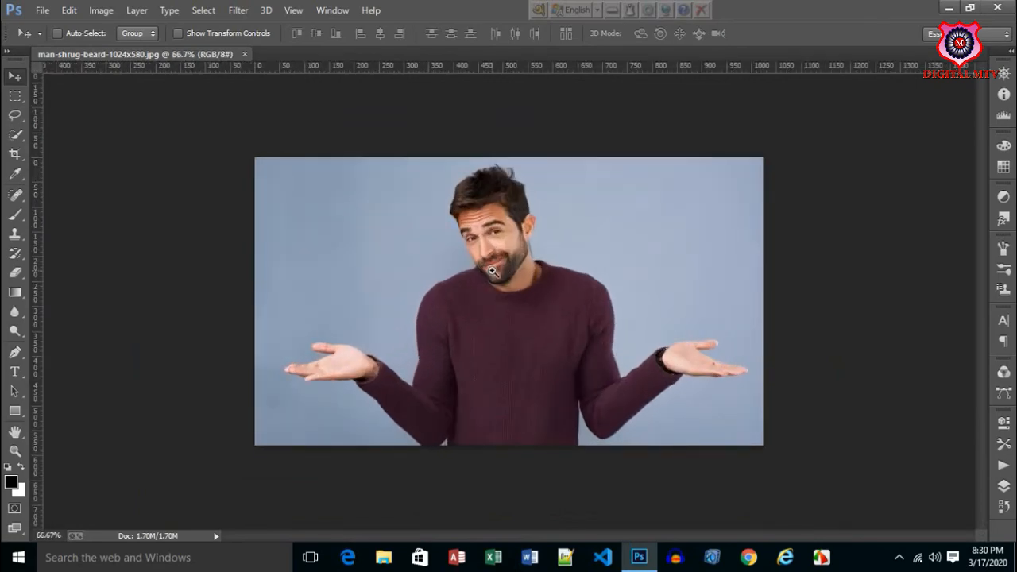
left_click_drag(537, 282, 562, 322)
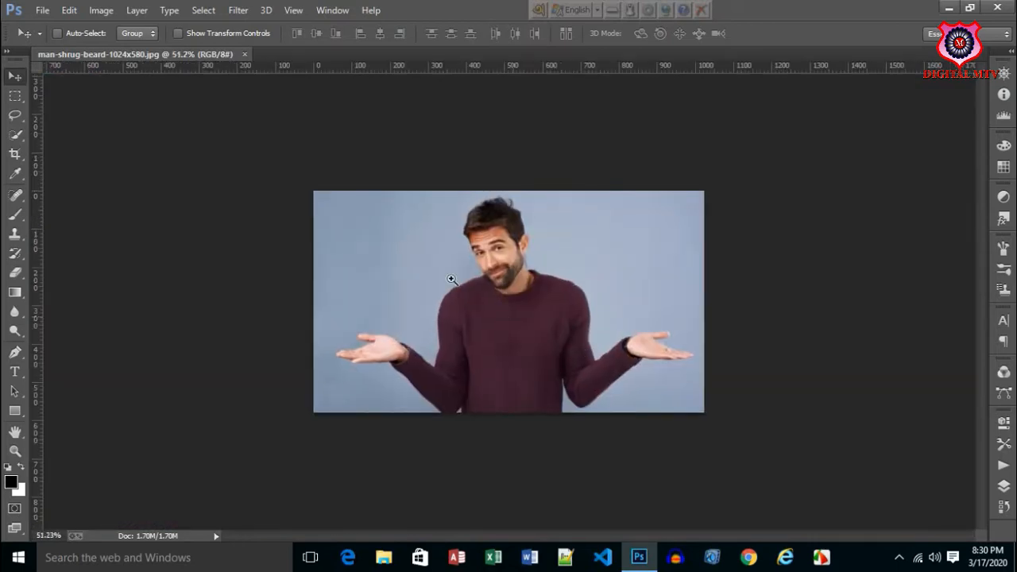
left_click_drag(449, 279, 470, 302)
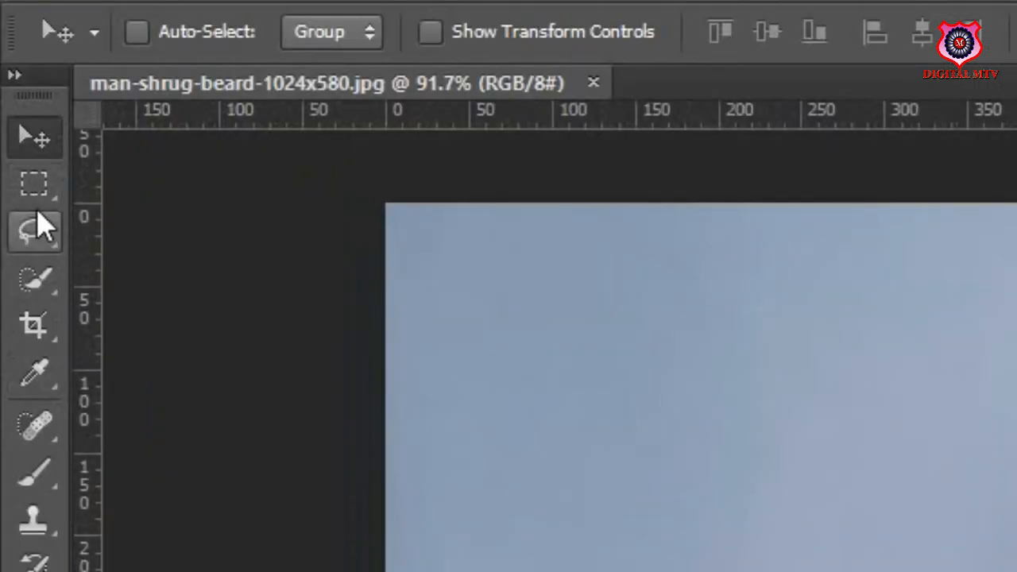
Draw a rectangular marquee selection around the man's open hand near the photo's left edge
left_click(41, 193)
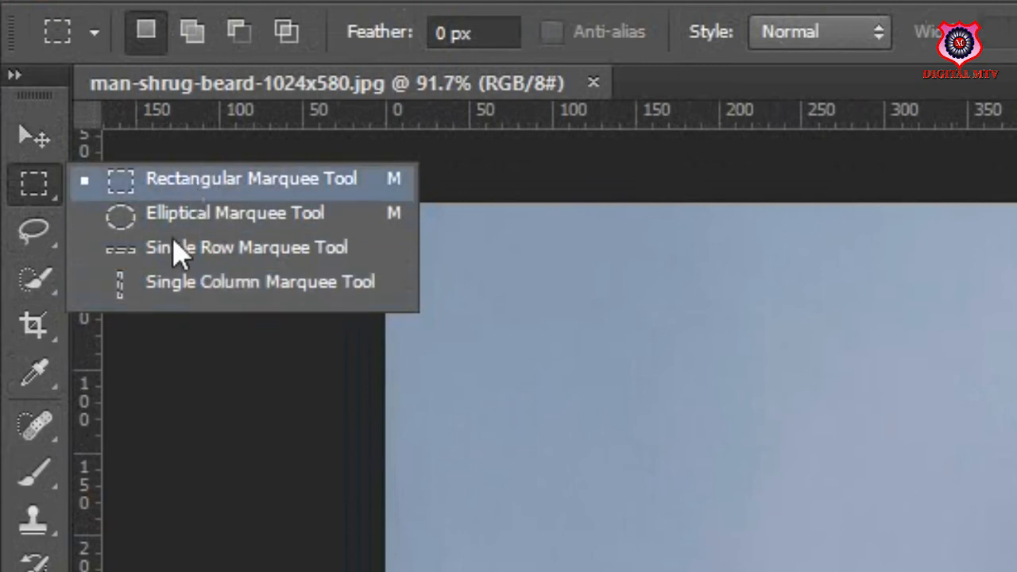
left_click(199, 180)
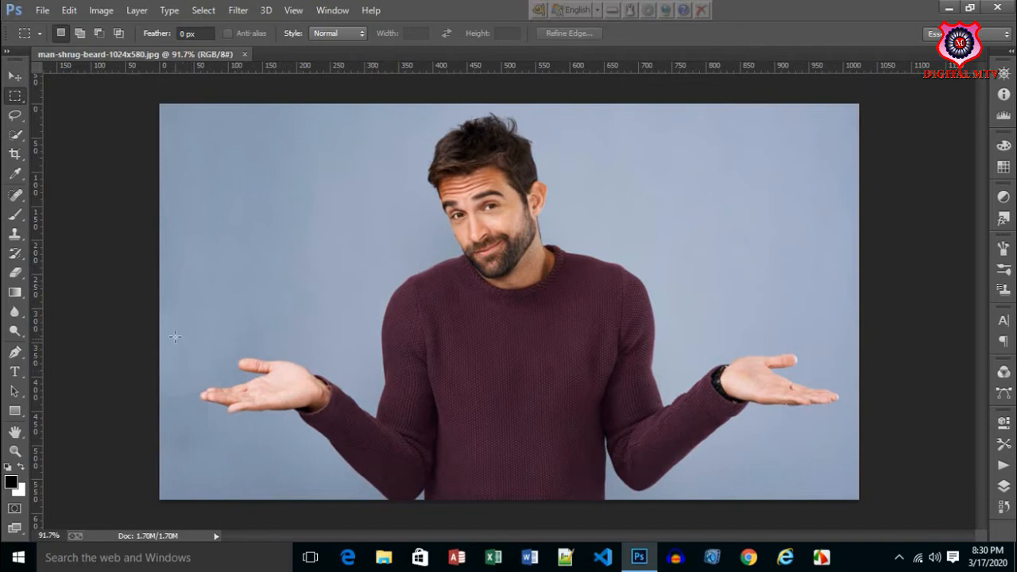
left_click_drag(174, 336, 370, 454)
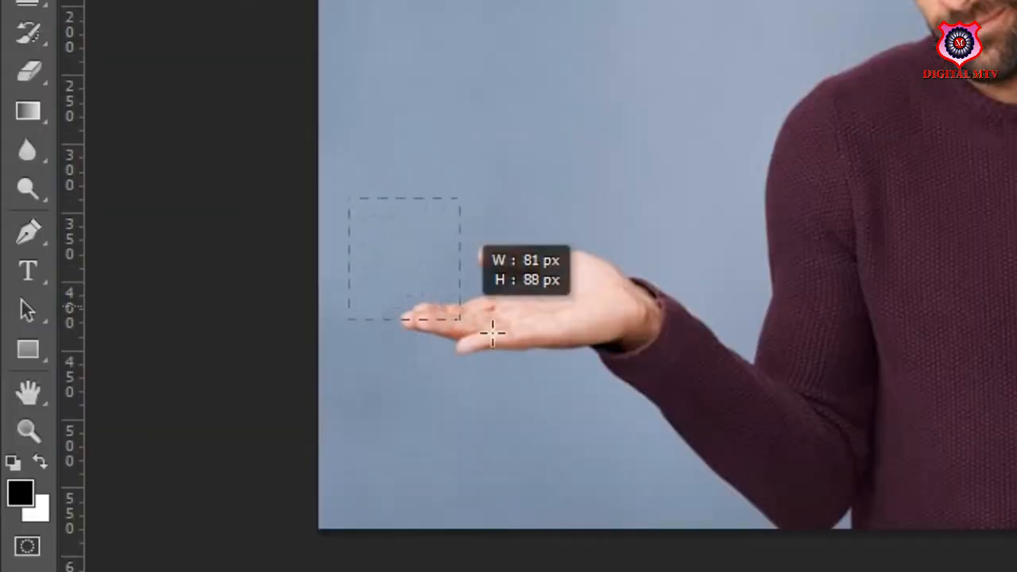
Complete the marquee around the hand at the photo's left edge and move the selected pixels up into the background above
left_click_drag(742, 438, 758, 452)
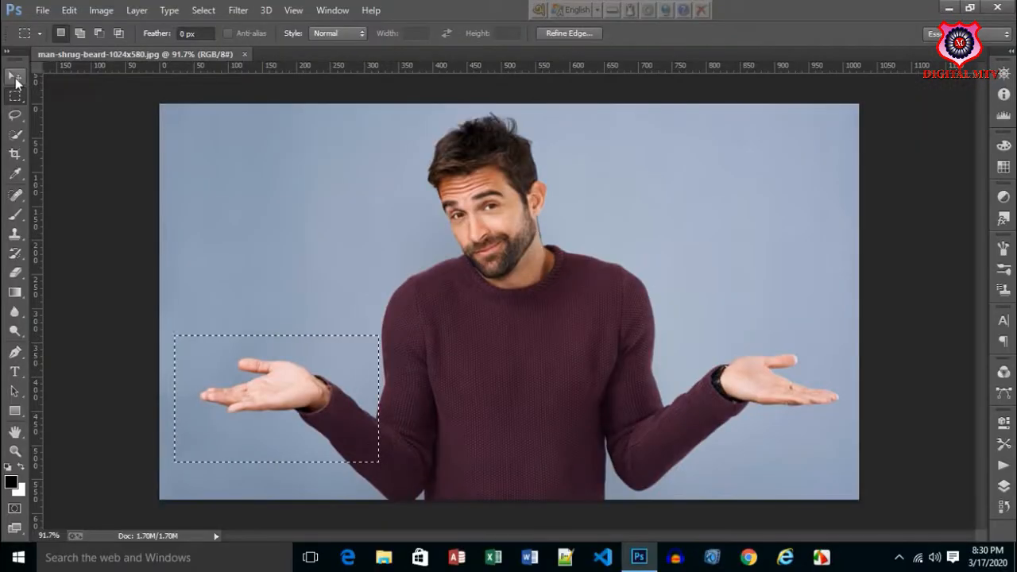
left_click(15, 77)
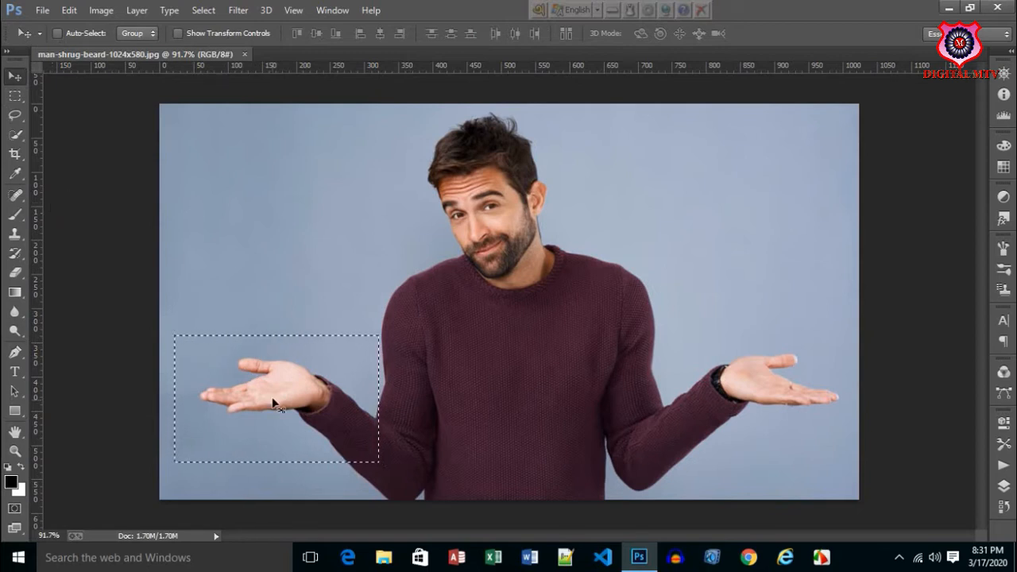
left_click_drag(265, 380, 288, 202)
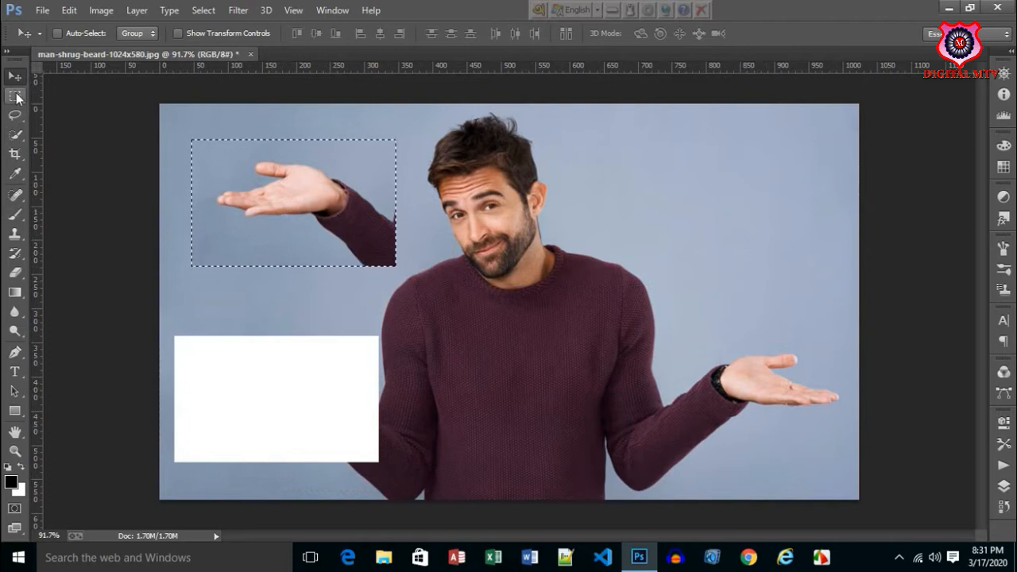
Draw a rectangular marquee around the hand with the watch and move the selected pixels straight up
key("m")
left_click_drag(698, 319, 858, 437)
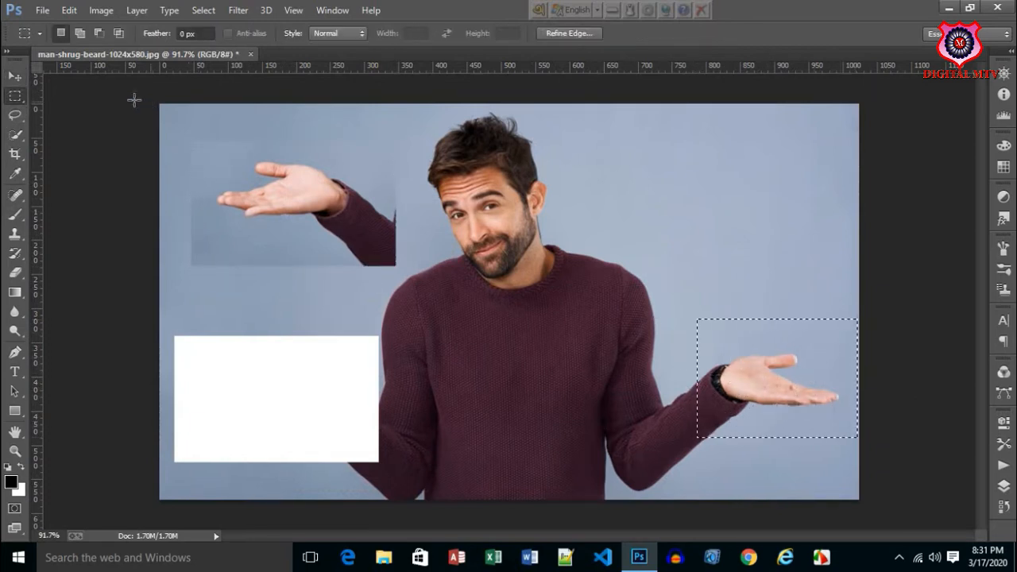
left_click(16, 77)
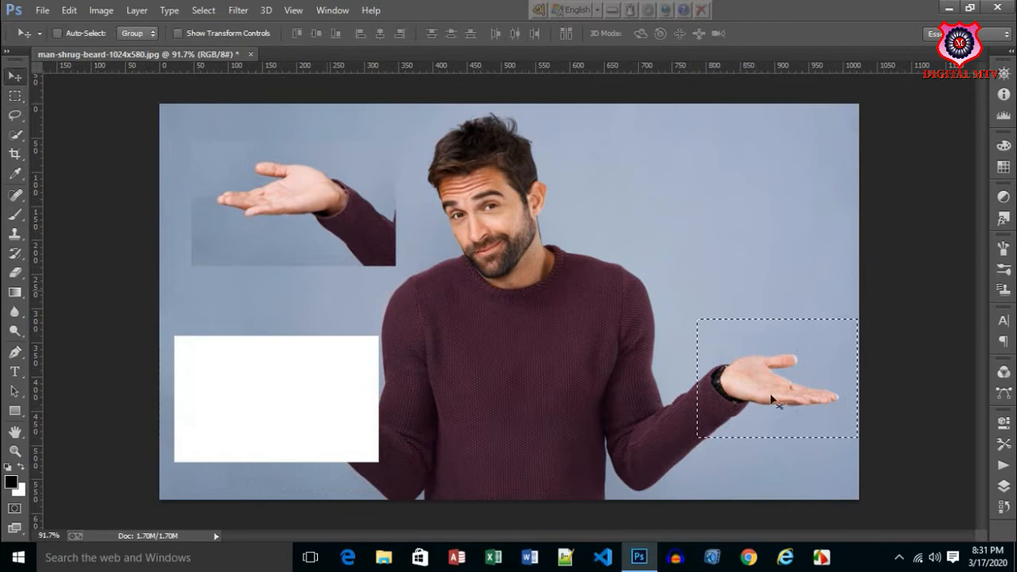
left_click_drag(775, 353, 777, 187)
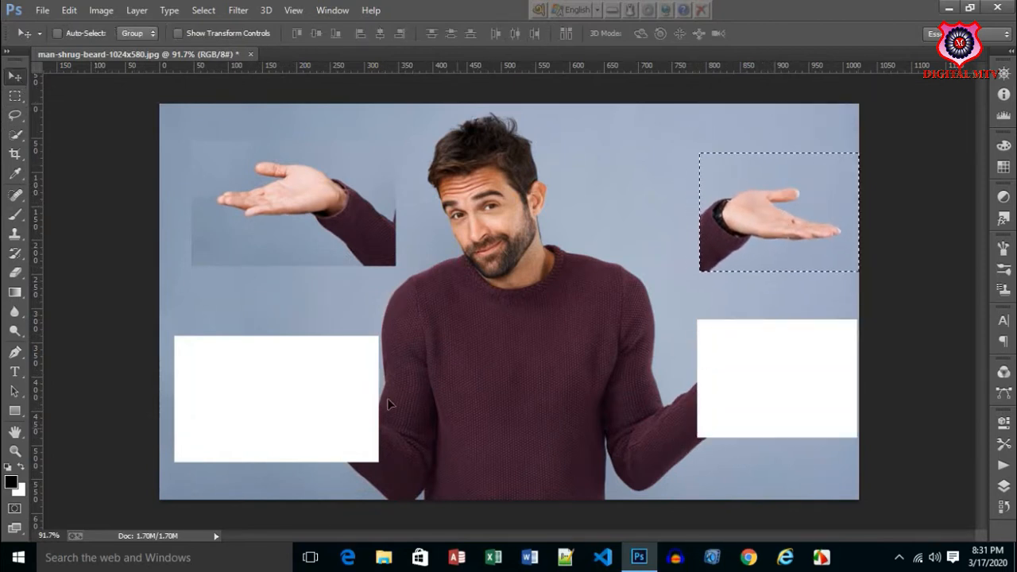
Draw an elliptical selection around the man's face with the Elliptical Marquee tool
left_click(15, 96)
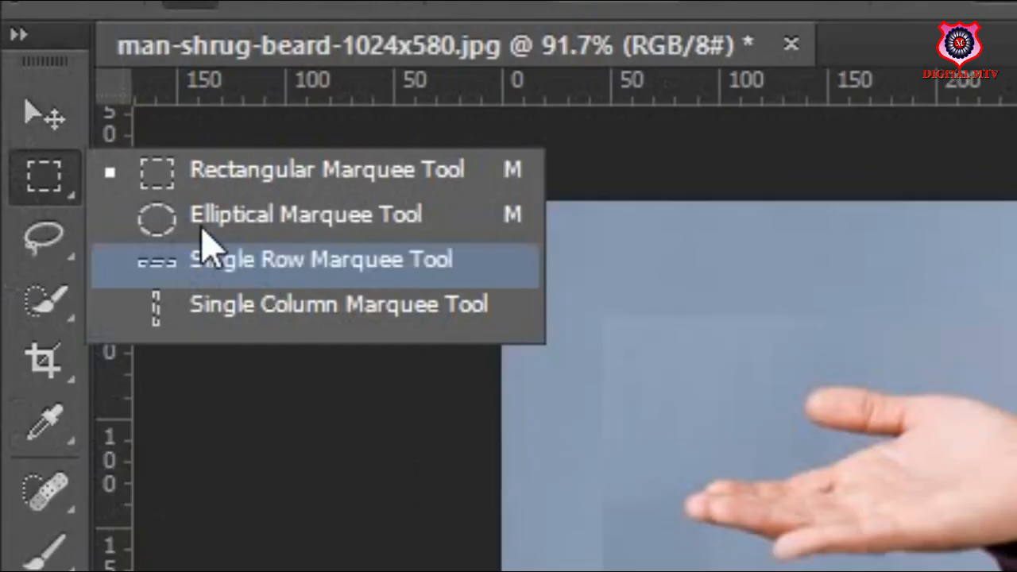
left_click(236, 220)
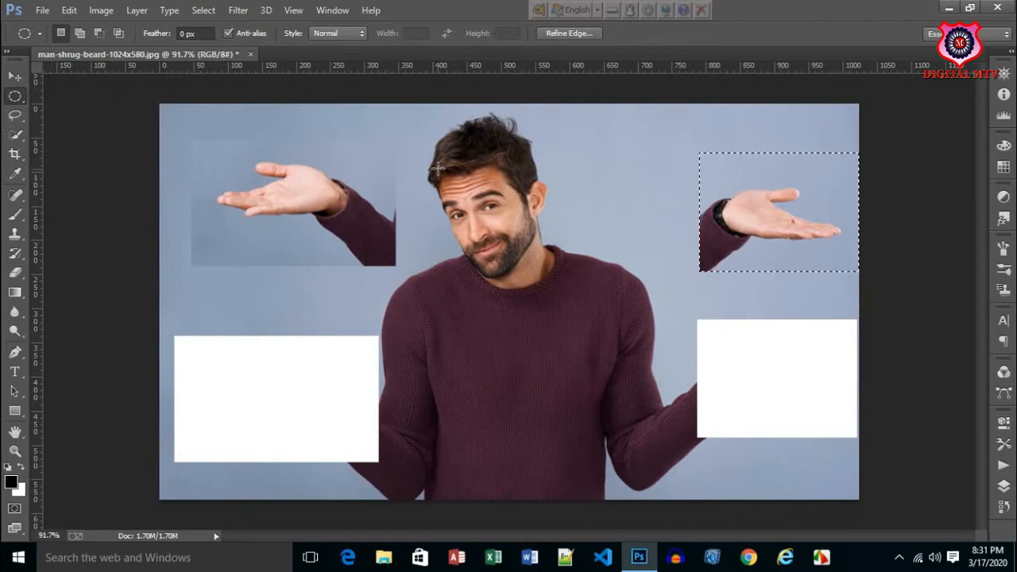
left_click_drag(438, 168, 524, 281)
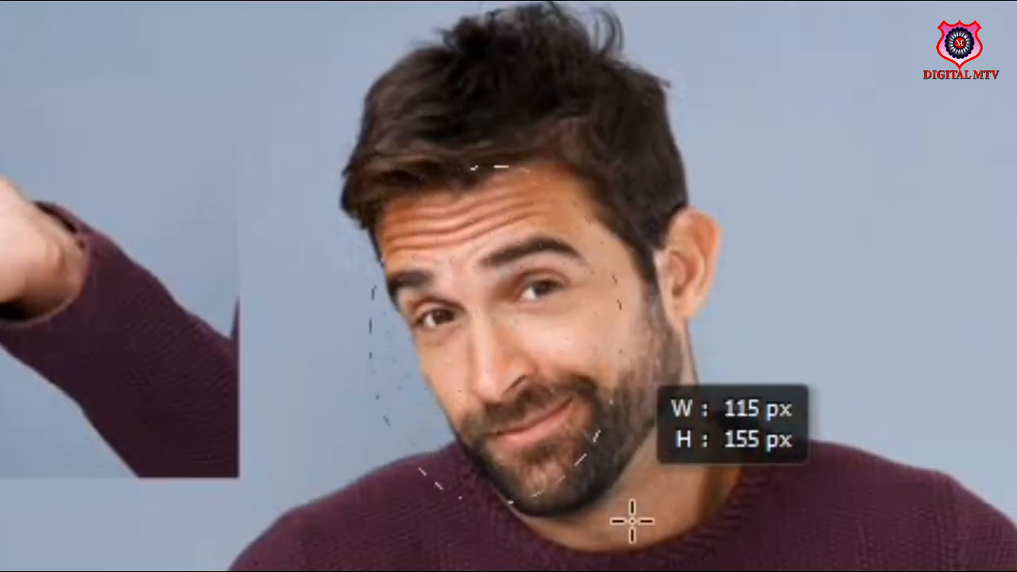
left_click_drag(631, 520, 659, 503)
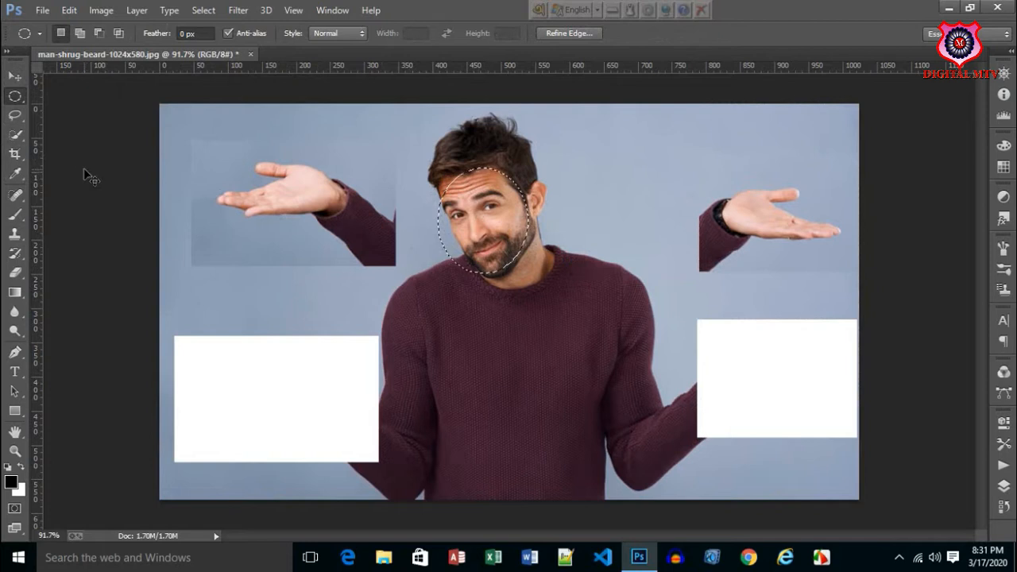
Copy the selected face onto two new layers, placing one beside the raised hand with the watch and the other over the sweater
key("ctrl+j")
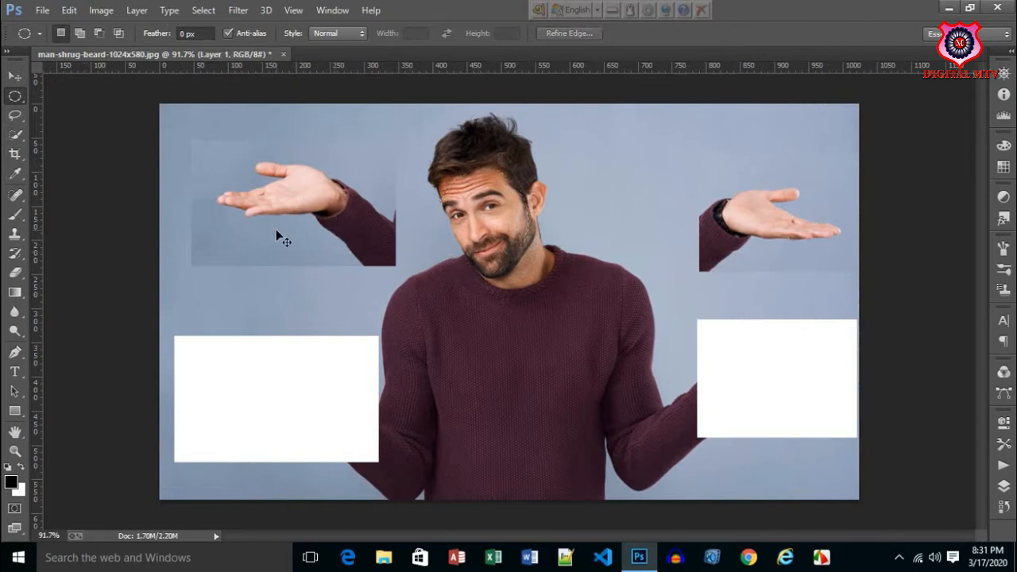
key("ctrl+z")
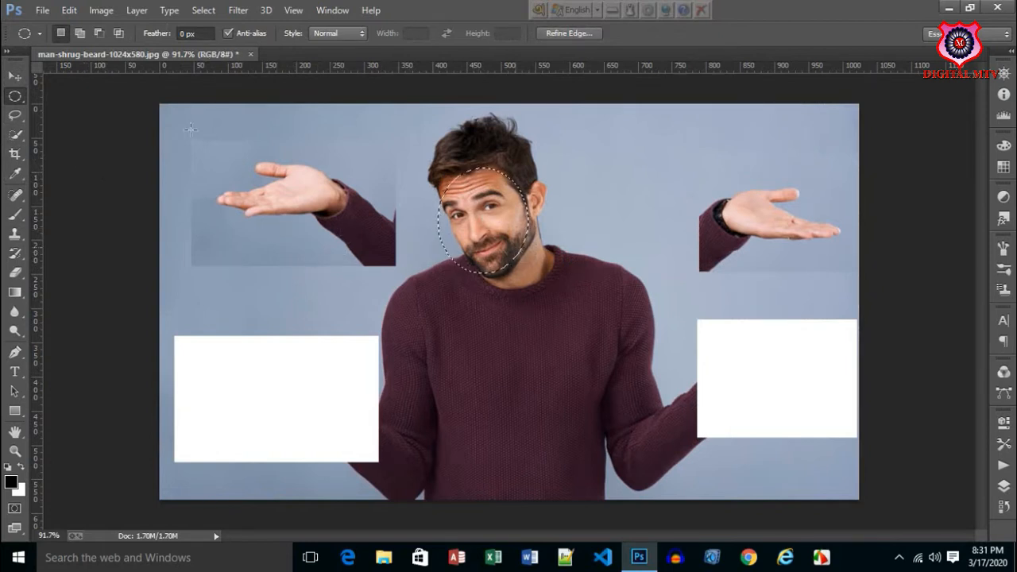
left_click(14, 76)
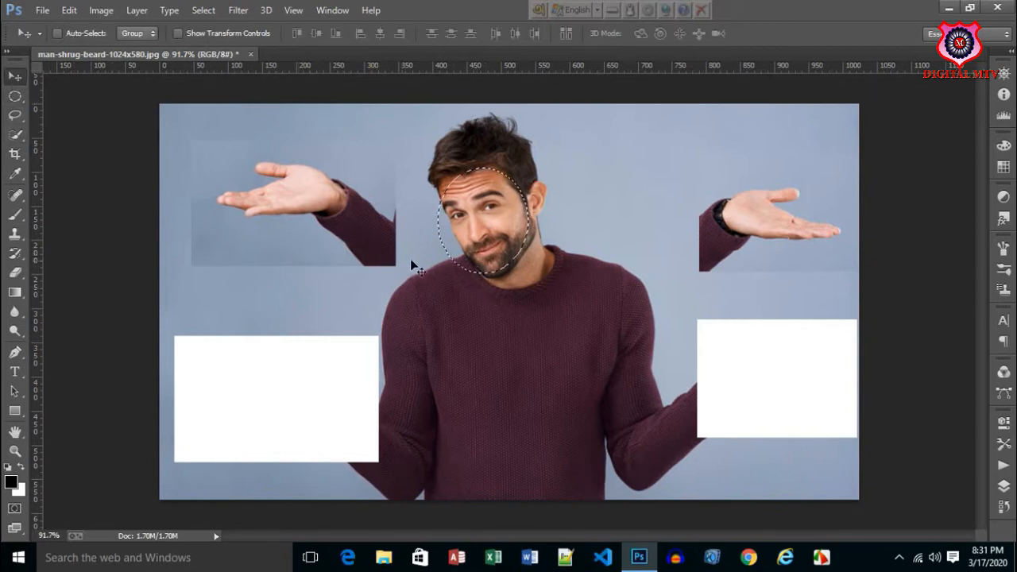
key("ctrl+j")
left_click_drag(493, 230, 656, 214)
left_click_drag(461, 217, 487, 254)
key("ctrl+v")
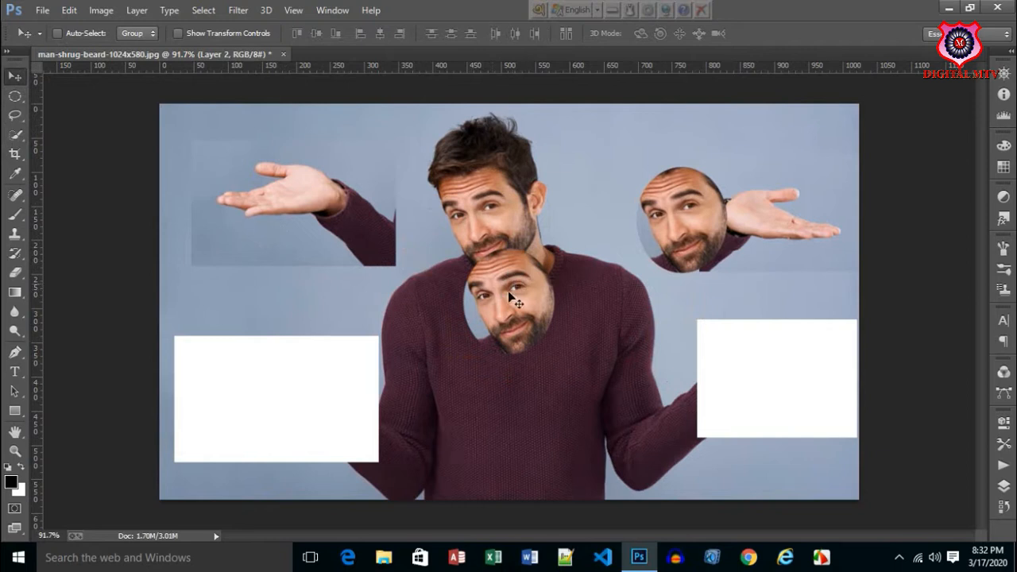
left_click_drag(507, 297, 624, 330)
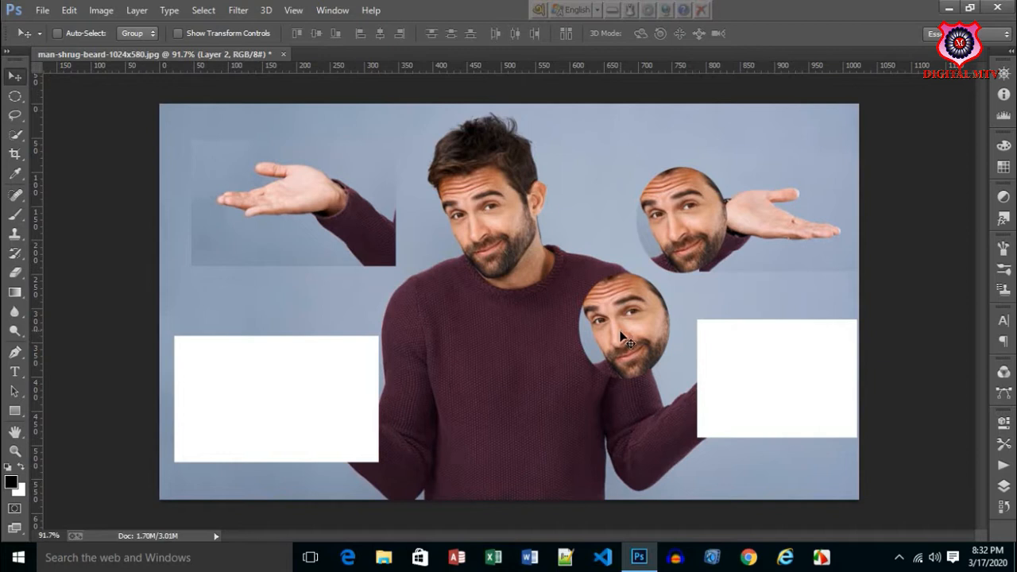
Select a single row of pixels across the photo through the top of the hair, and activate the Lasso tool
left_click(14, 95)
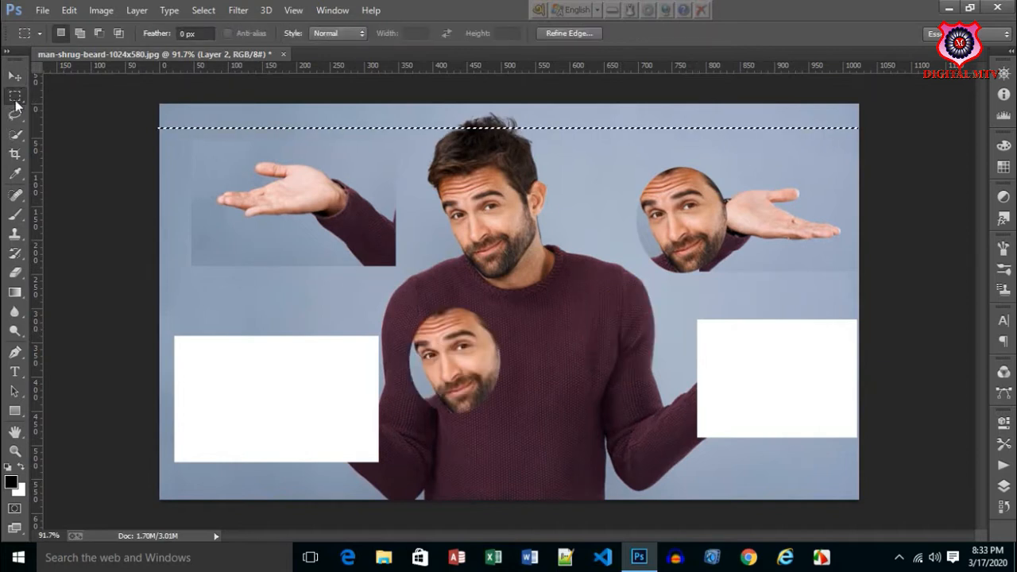
right_click(15, 99)
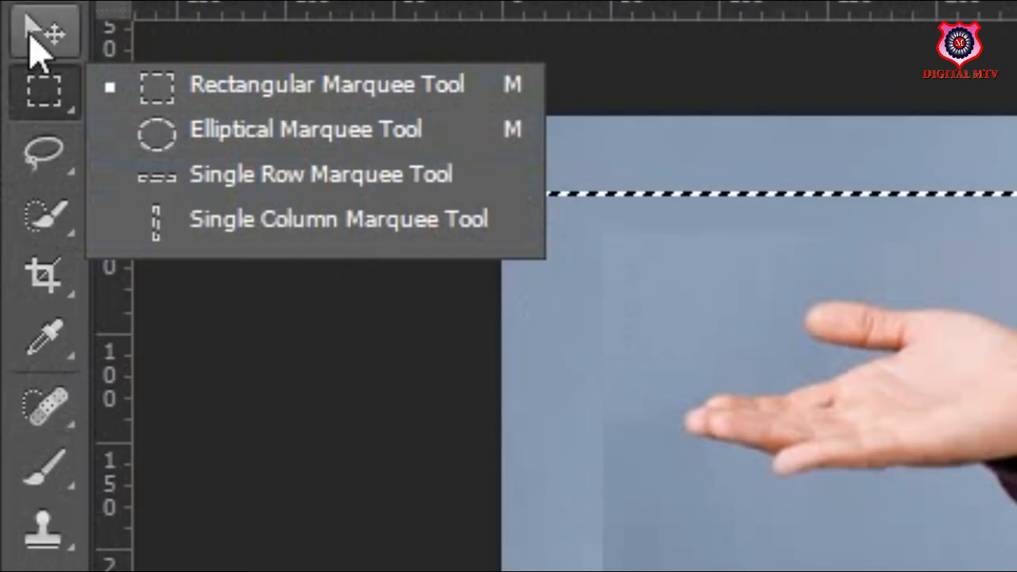
left_click(30, 33)
left_click(35, 153)
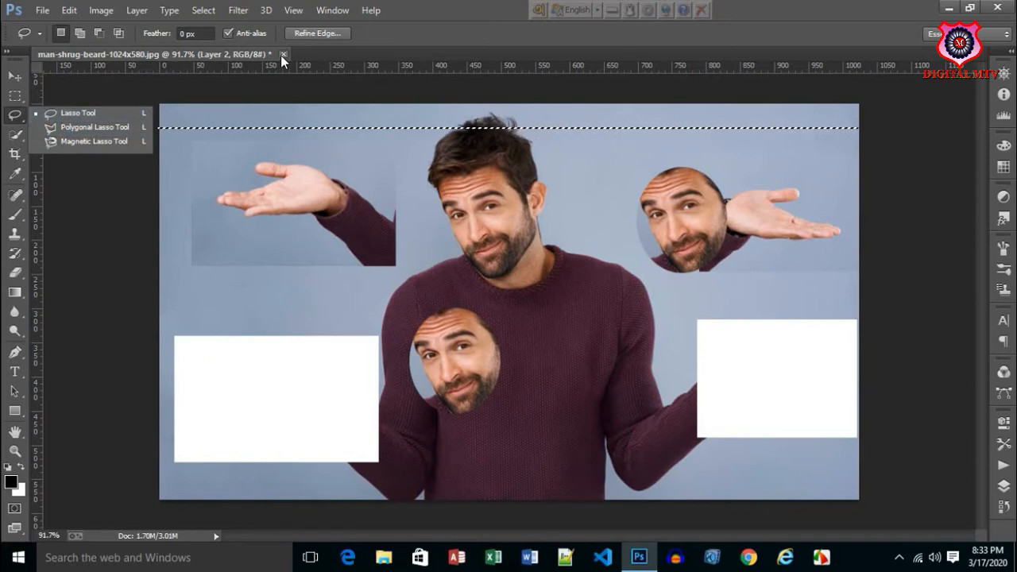
Close the edited photo without saving and reopen man-shrug-beard-1024x580.jpg from Pictures as a docked tab
left_click(282, 54)
left_click(513, 220)
left_click(42, 10)
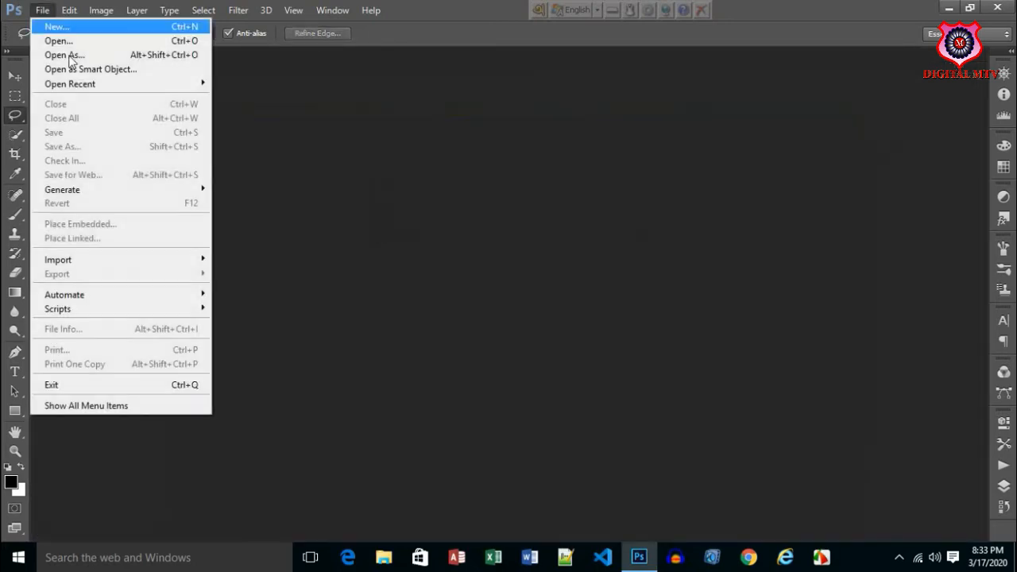
left_click(59, 40)
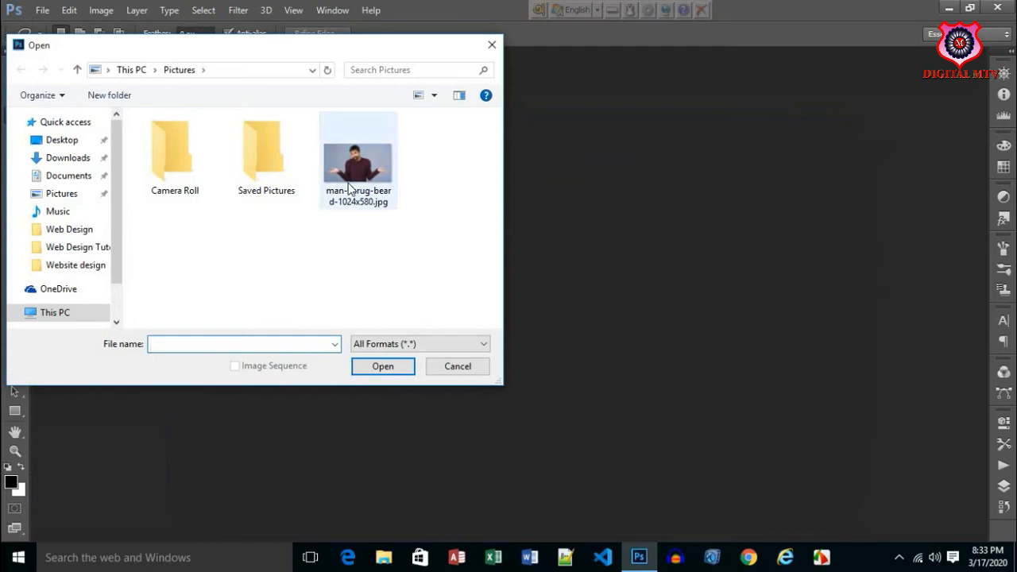
double_click(350, 188)
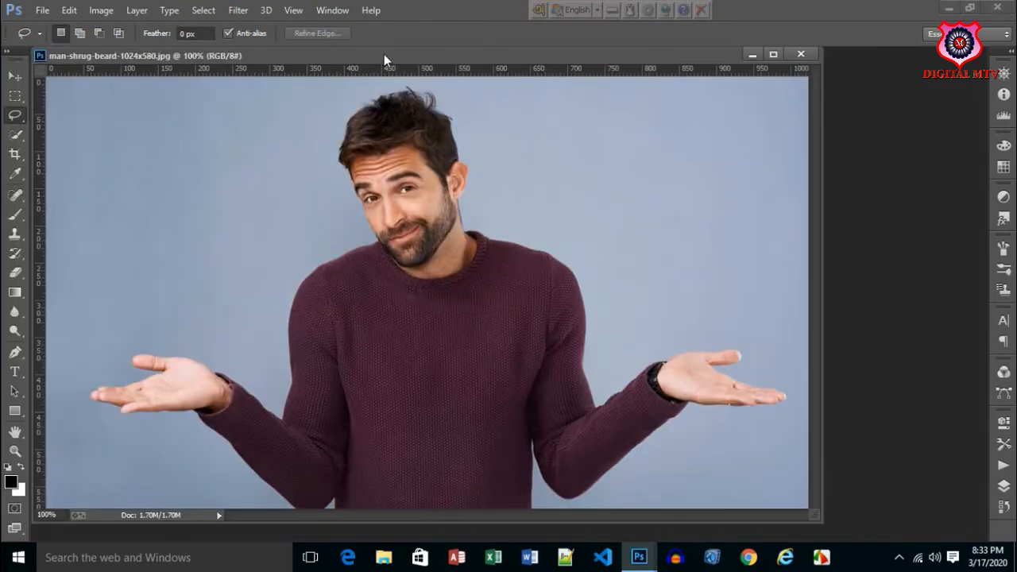
left_click_drag(384, 54, 476, 52)
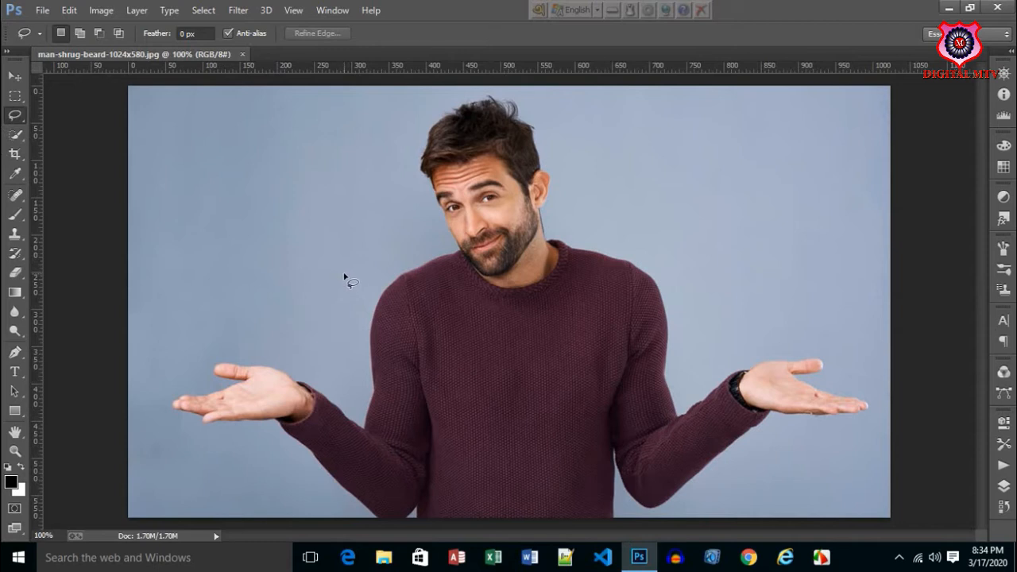
Draw a closed freehand Lasso selection around the man's head, sweater and both outstretched hands
right_click(13, 117)
left_click(71, 114)
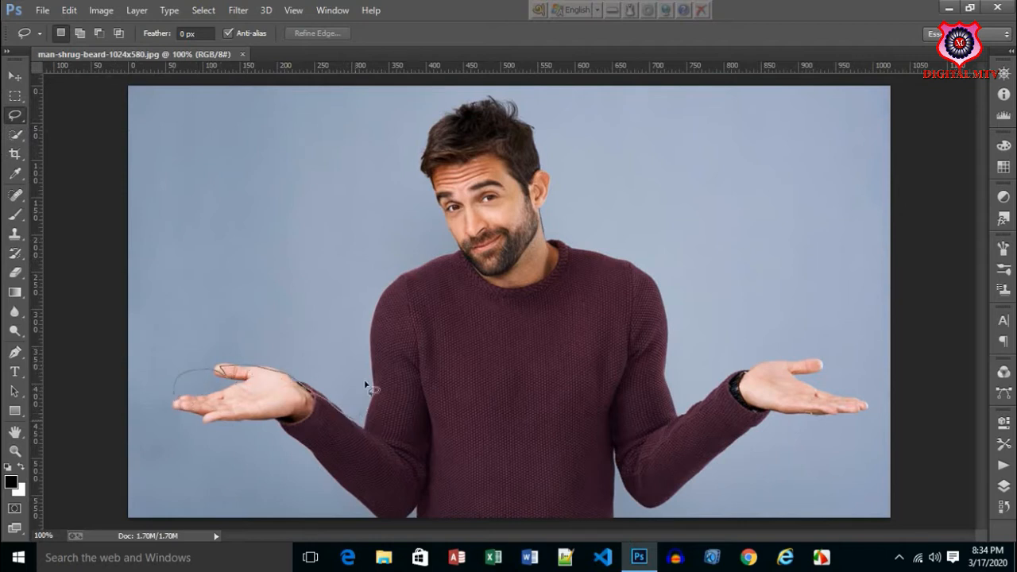
left_click_drag(413, 129, 347, 494)
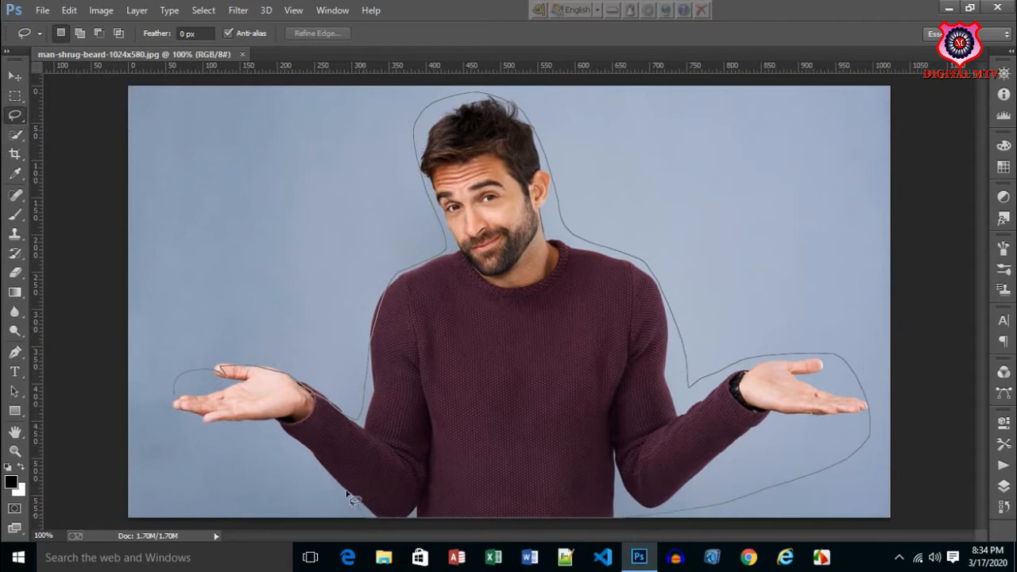
left_click_drag(172, 393, 174, 398)
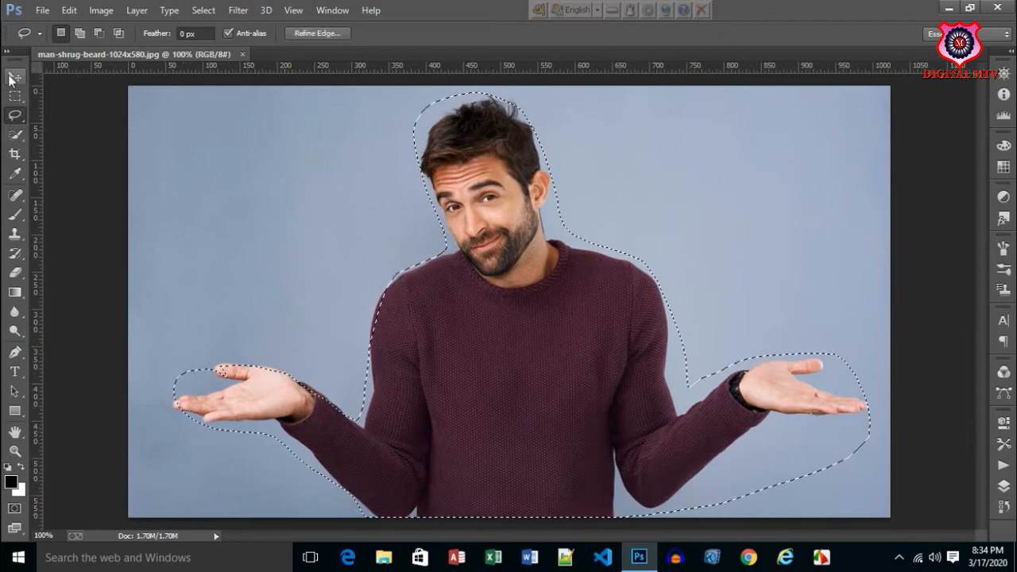
Try moving the lasso-selected man within the photo, and undo the move
left_click(14, 77)
left_click_drag(274, 266, 353, 262)
key("ctrl+z")
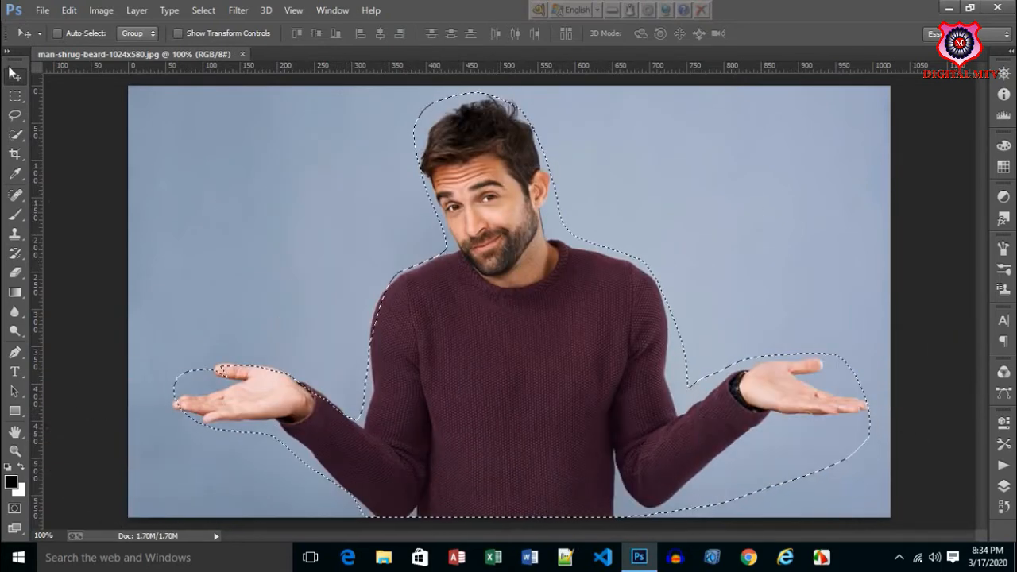
Clear the freehand selection and outline the man's head, body and hands with a closed Polygonal Lasso selection
left_click(14, 116)
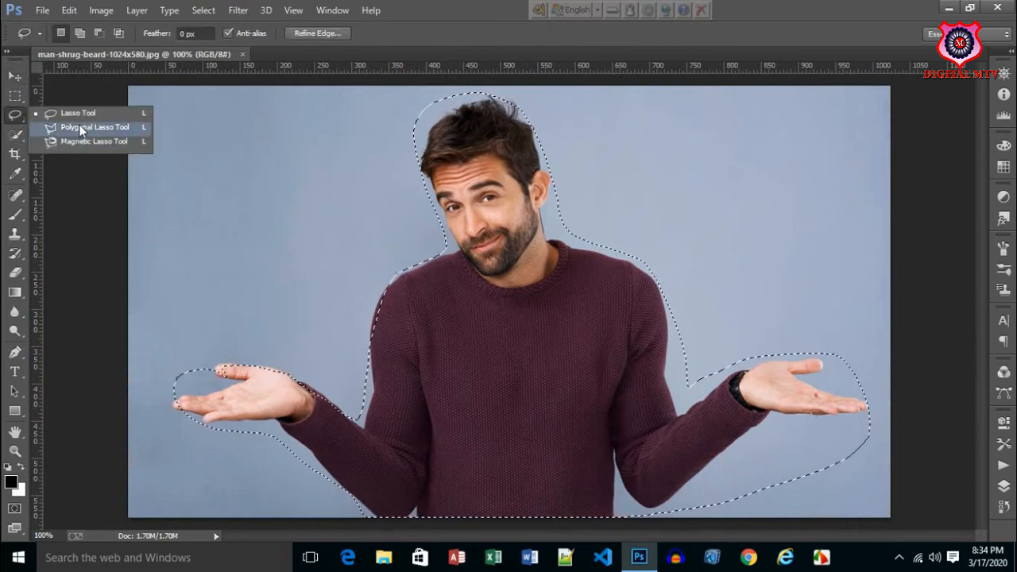
left_click(89, 127)
key("ctrl+d")
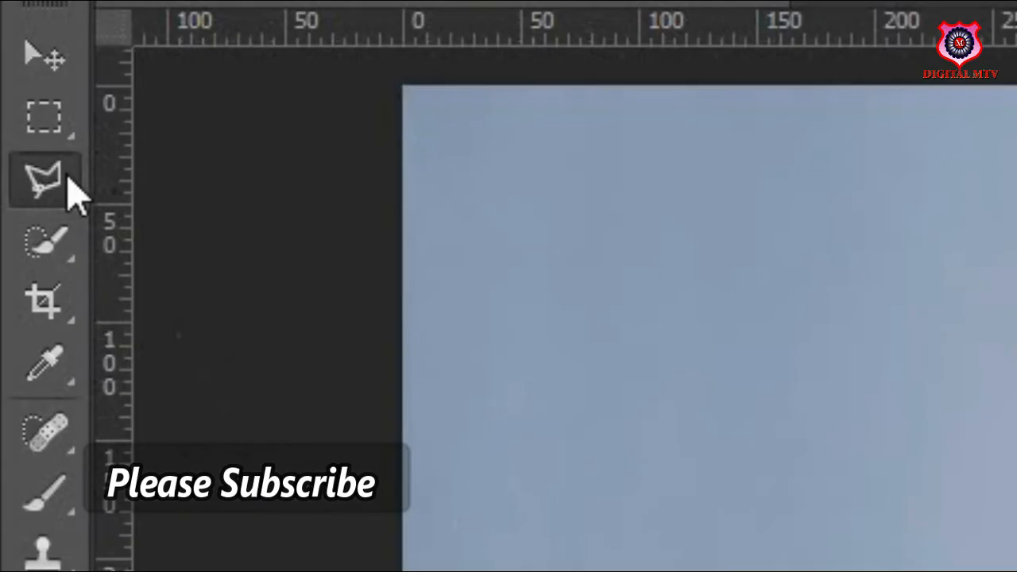
right_click(23, 118)
left_click(116, 134)
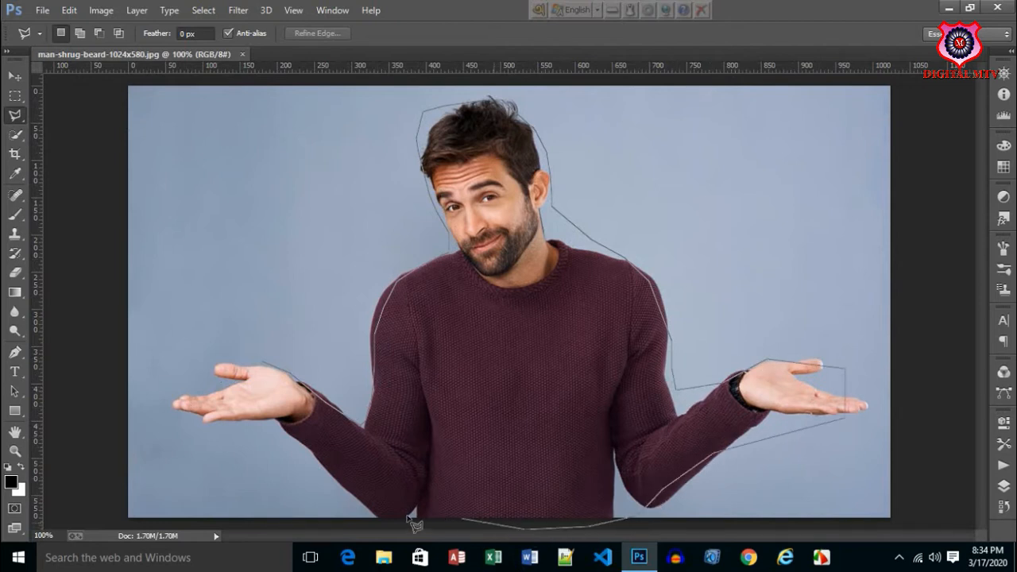
left_click(408, 518)
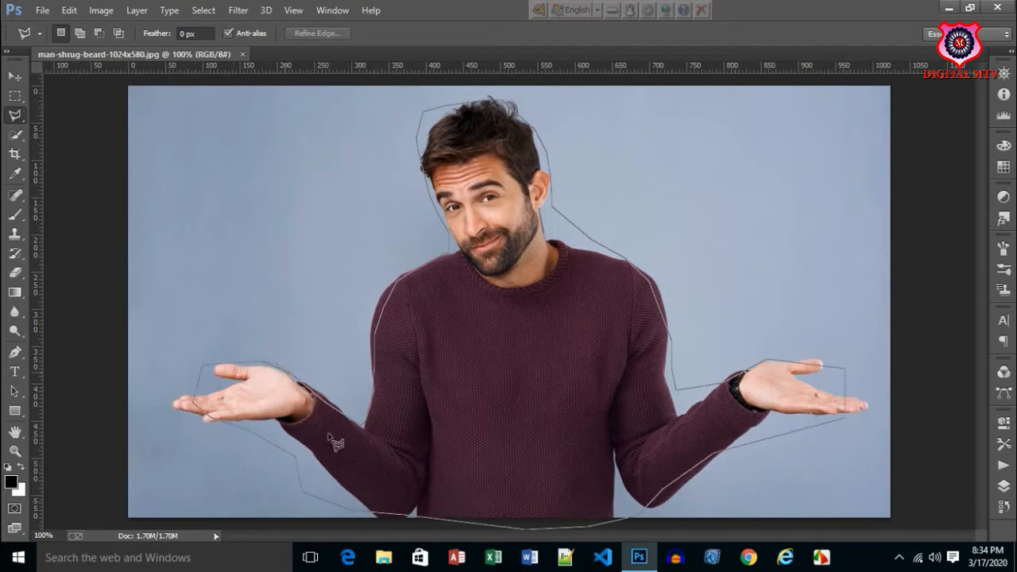
double_click(379, 460)
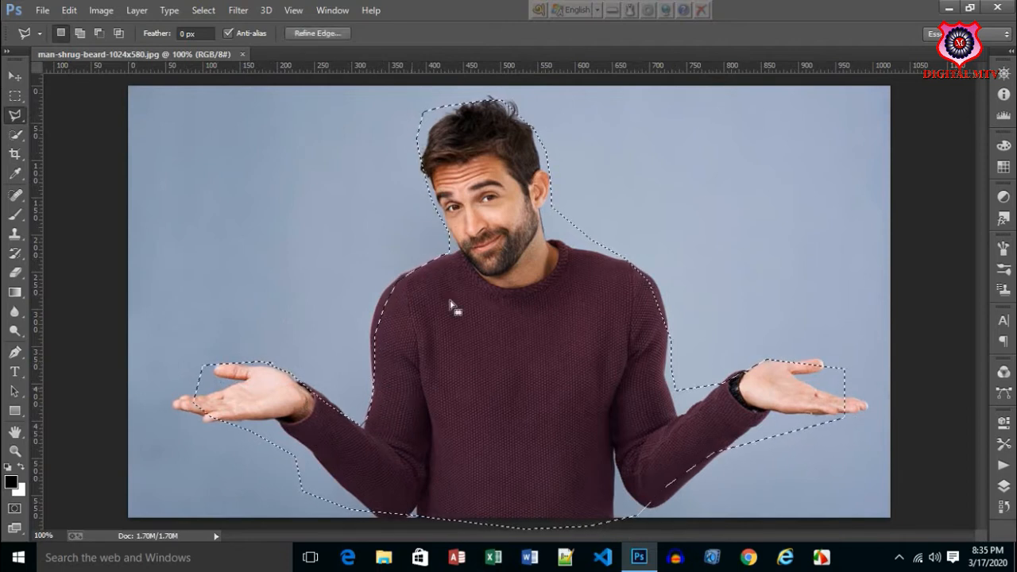
Move the polygon-selected man down and to the left within the photo, and undo the move
left_click(21, 77)
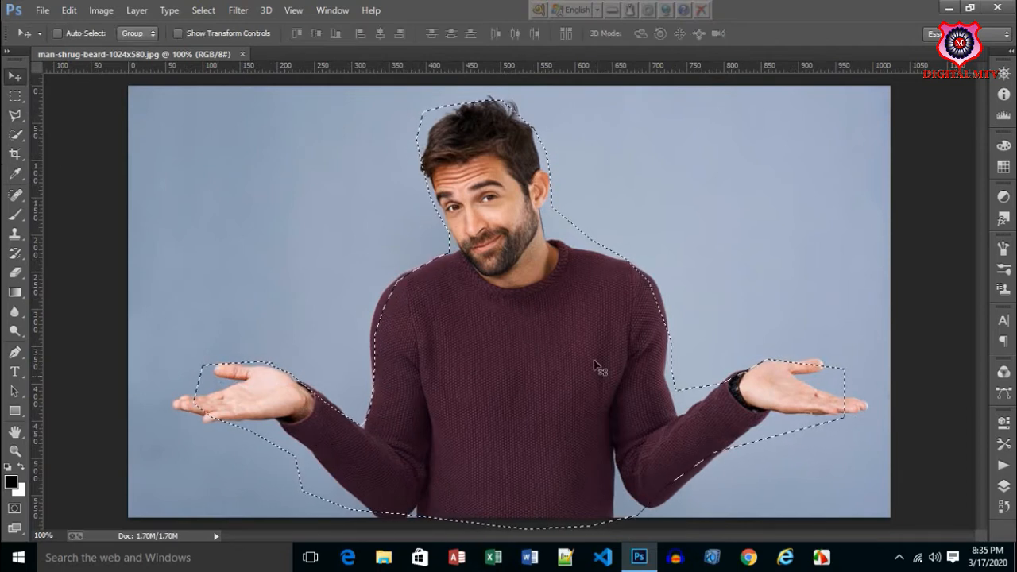
left_click_drag(426, 349, 561, 436)
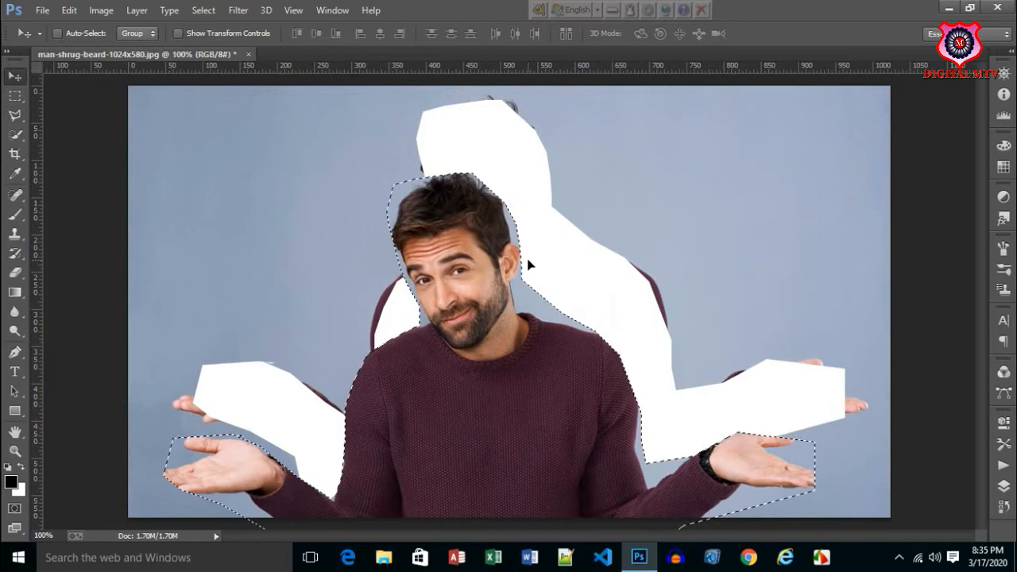
key("ctrl+z")
key("ctrl+z")
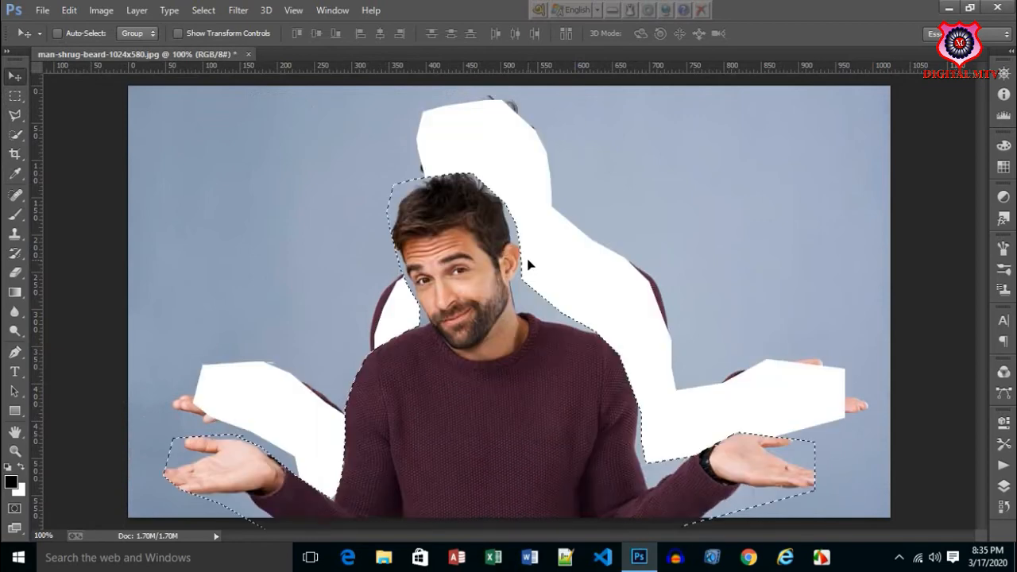
key("ctrl+z")
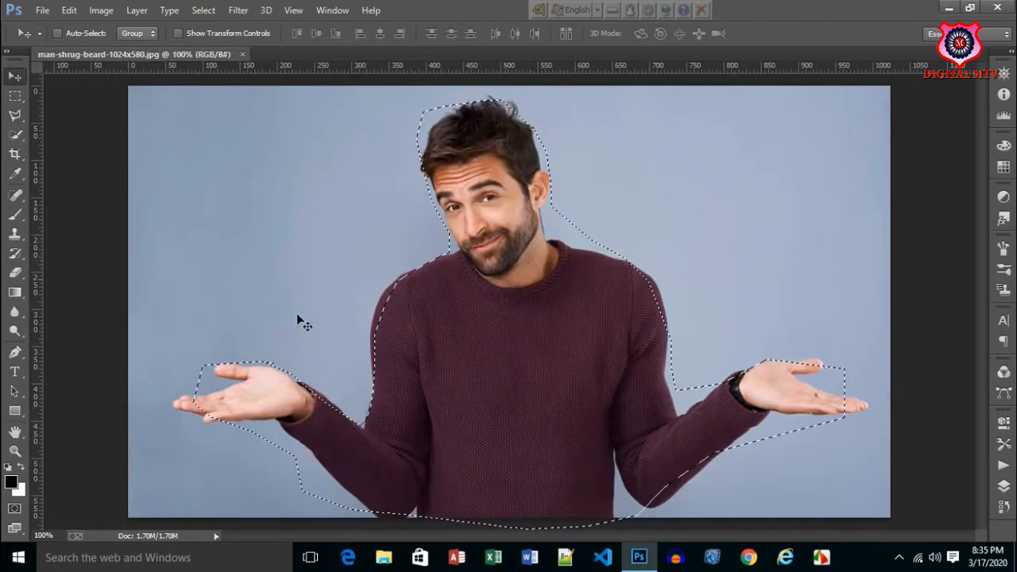
Try a short Quick Selection stroke over the man's forehead and hair, and clear the selection
left_click(15, 116)
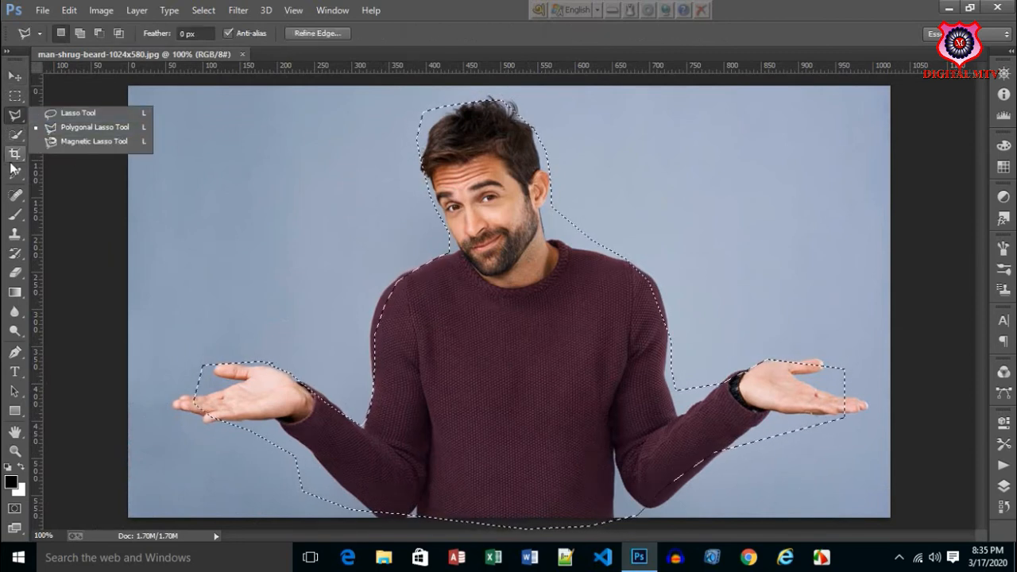
left_click(323, 187)
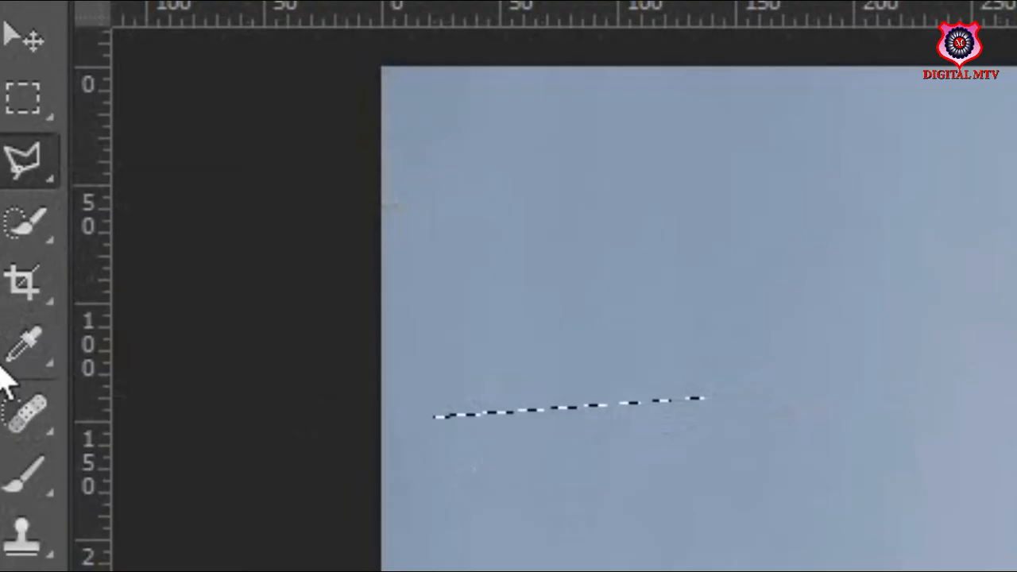
right_click(10, 140)
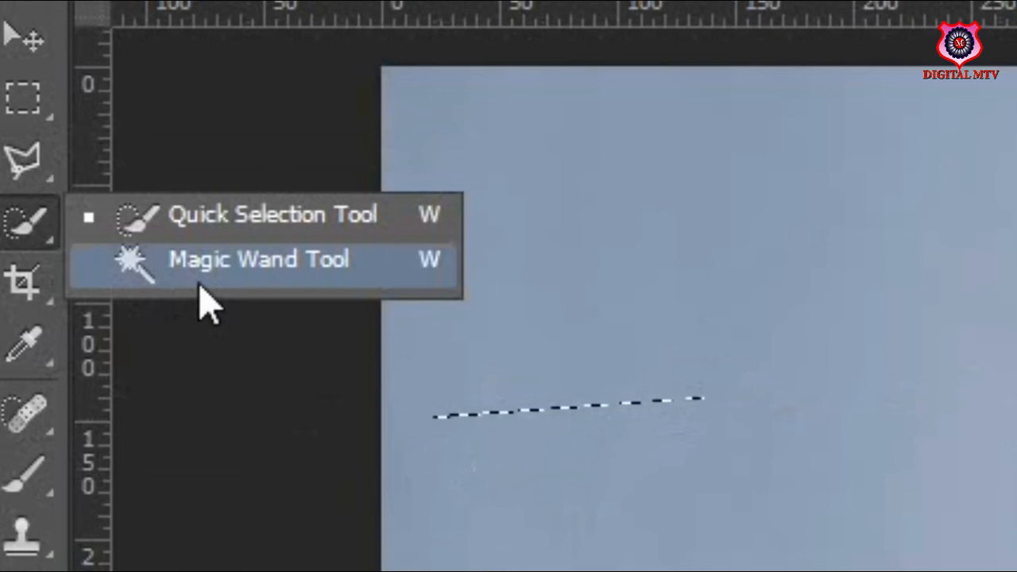
left_click(230, 266)
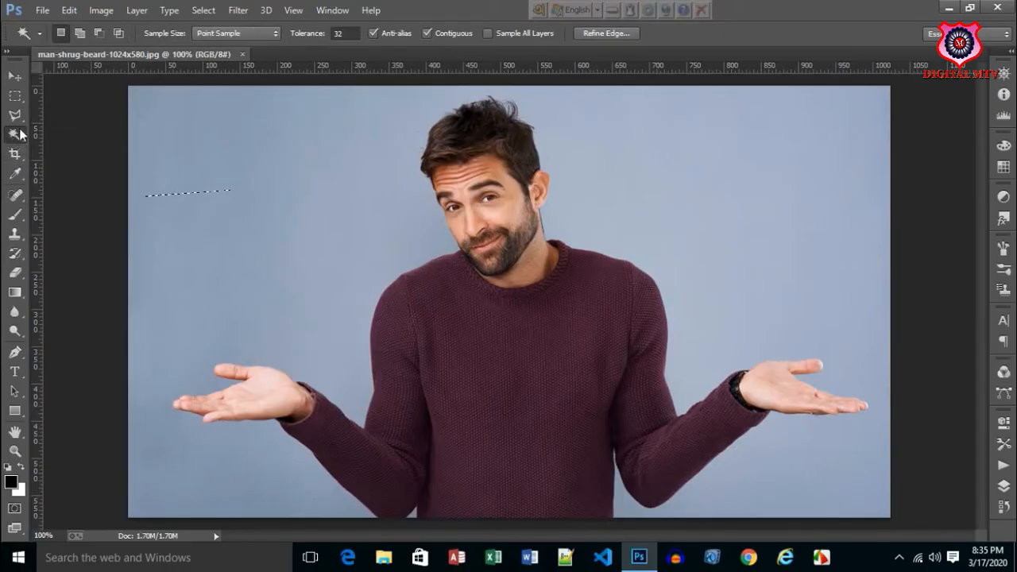
right_click(22, 135)
left_click(86, 131)
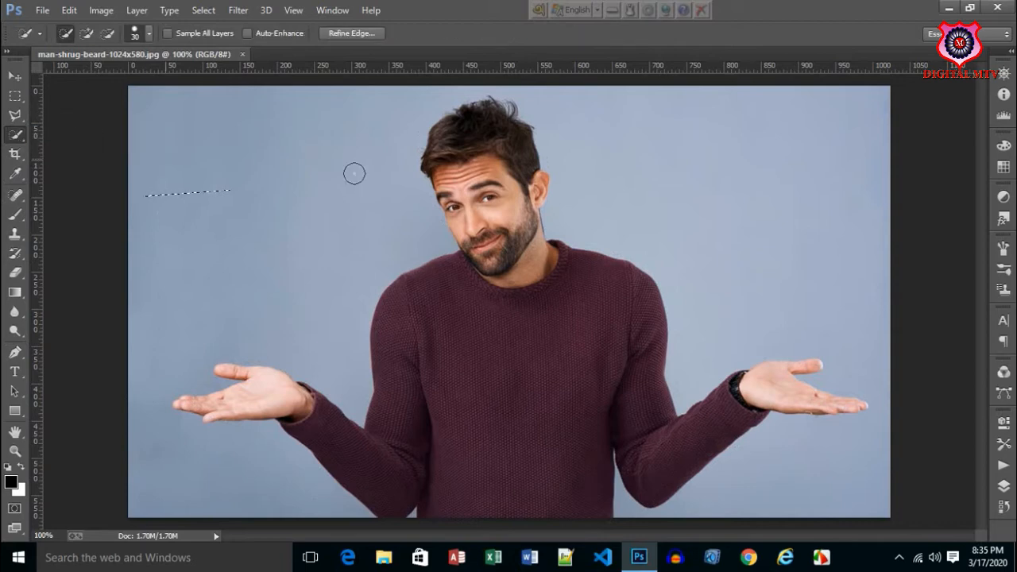
left_click_drag(458, 172, 489, 153)
key("ctrl+d")
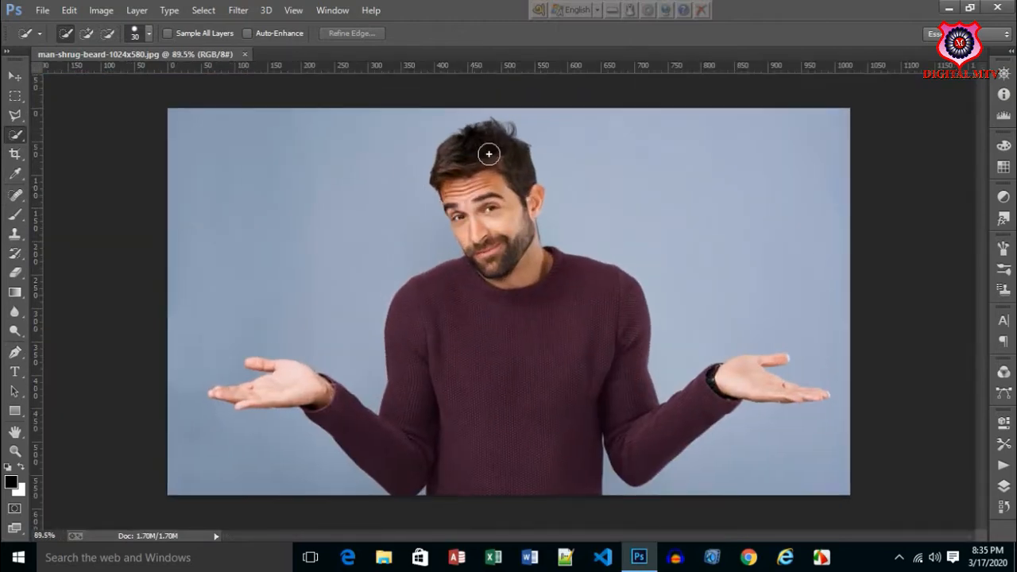
Paint a Quick Selection over the man's head, sweater, both arms and both outstretched hands
right_click(21, 134)
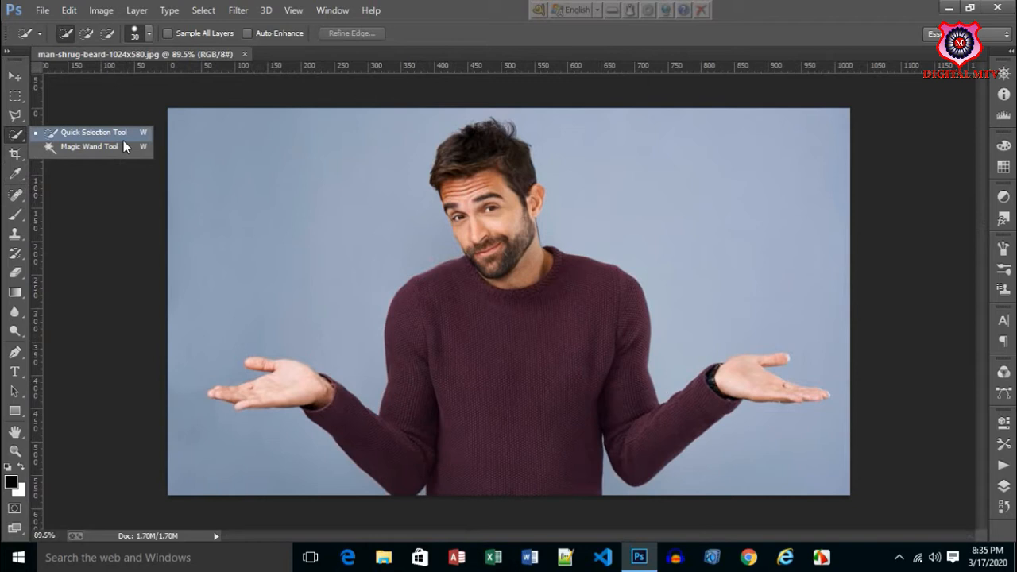
left_click(81, 137)
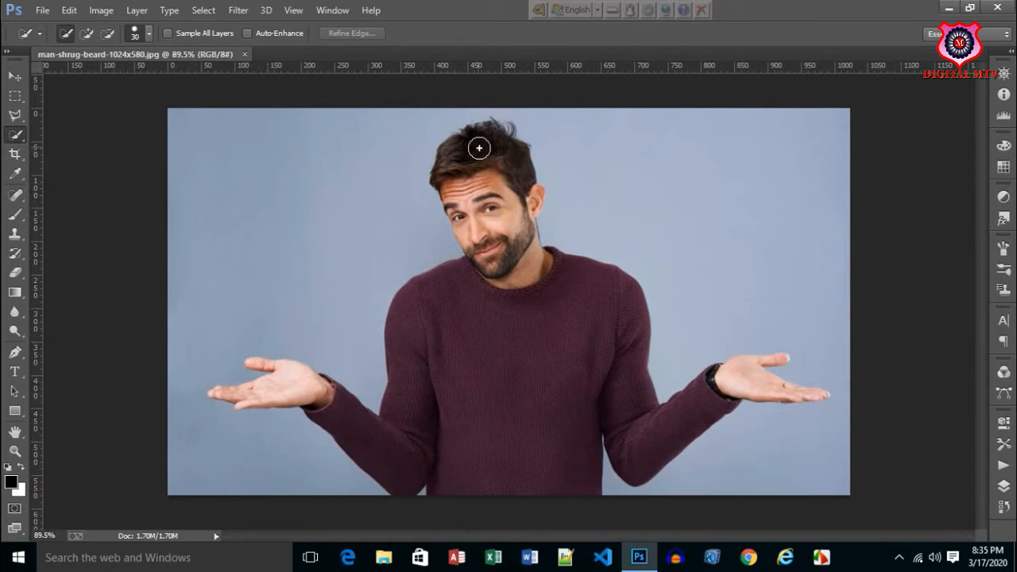
mouse_move(478, 190)
left_mouse_down()
mouse_move(518, 494)
mouse_move(507, 501)
mouse_move(309, 413)
left_mouse_up()
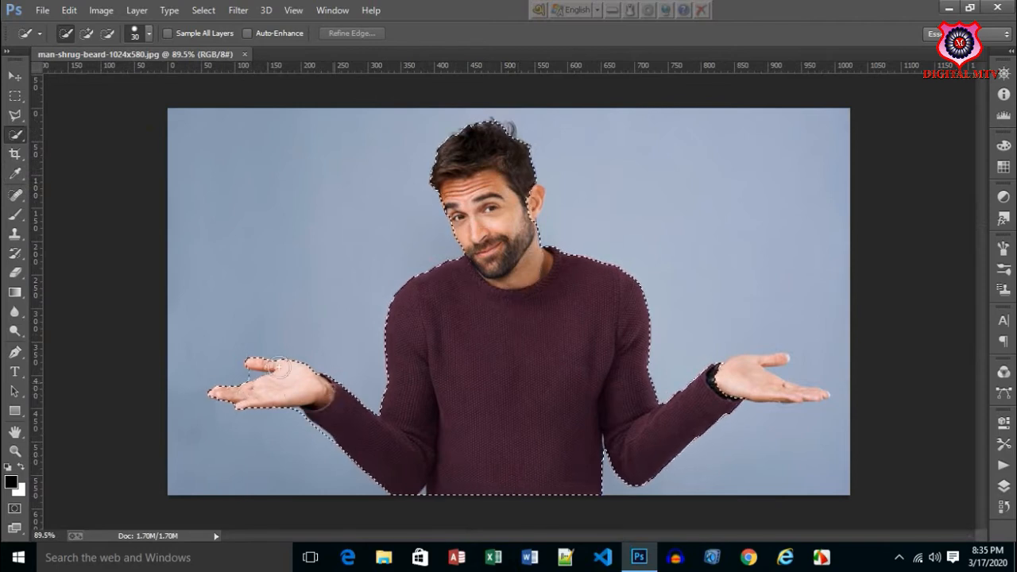
left_click_drag(279, 368, 698, 379)
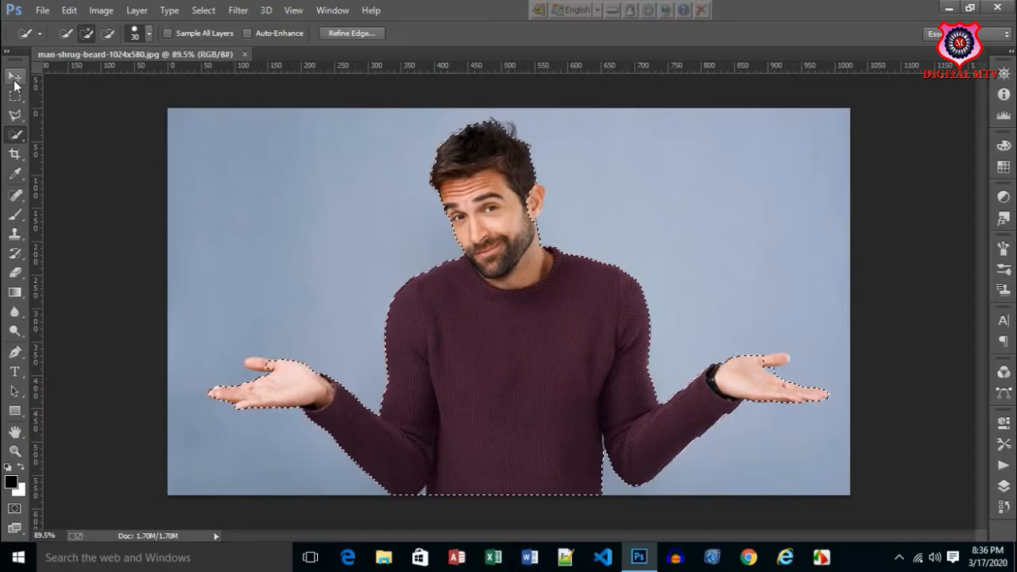
Try moving the quick-selected man to the left within the photo, and undo the move
key("v")
mouse_move(530, 339)
left_mouse_down()
mouse_move(415, 340)
mouse_move(458, 340)
left_mouse_up()
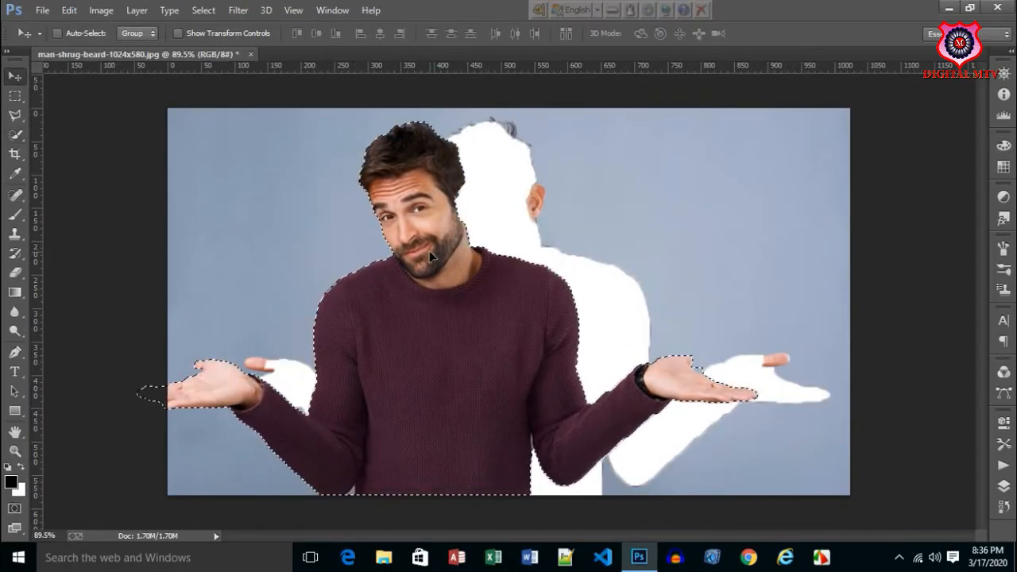
key("ctrl+z")
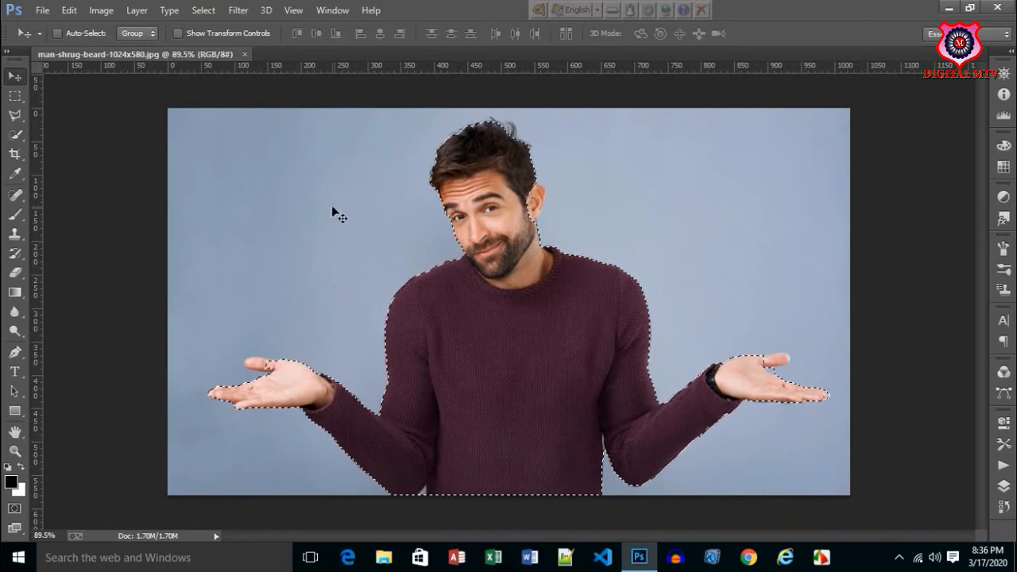
left_click(49, 9)
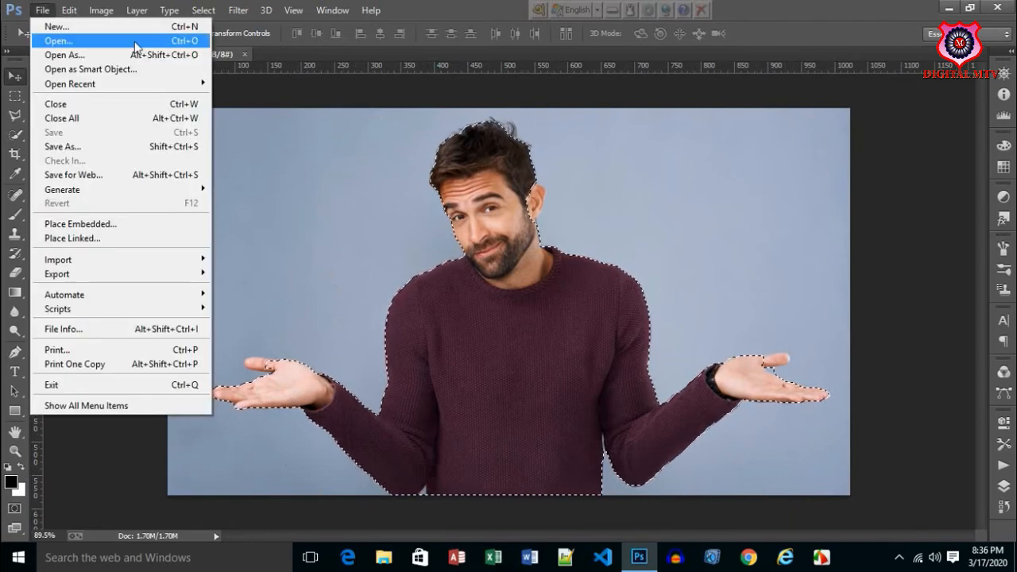
left_click(48, 38)
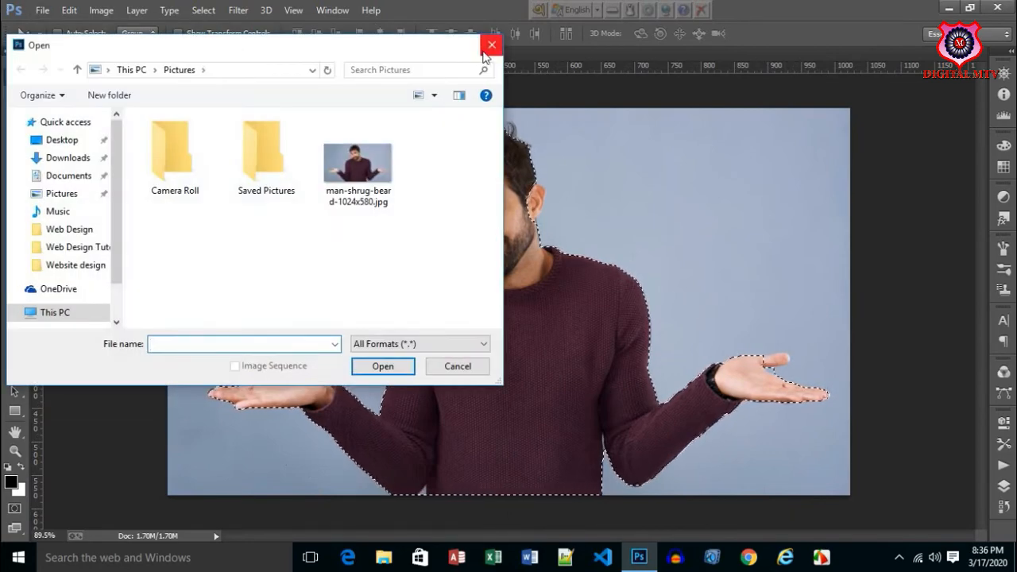
left_click(489, 46)
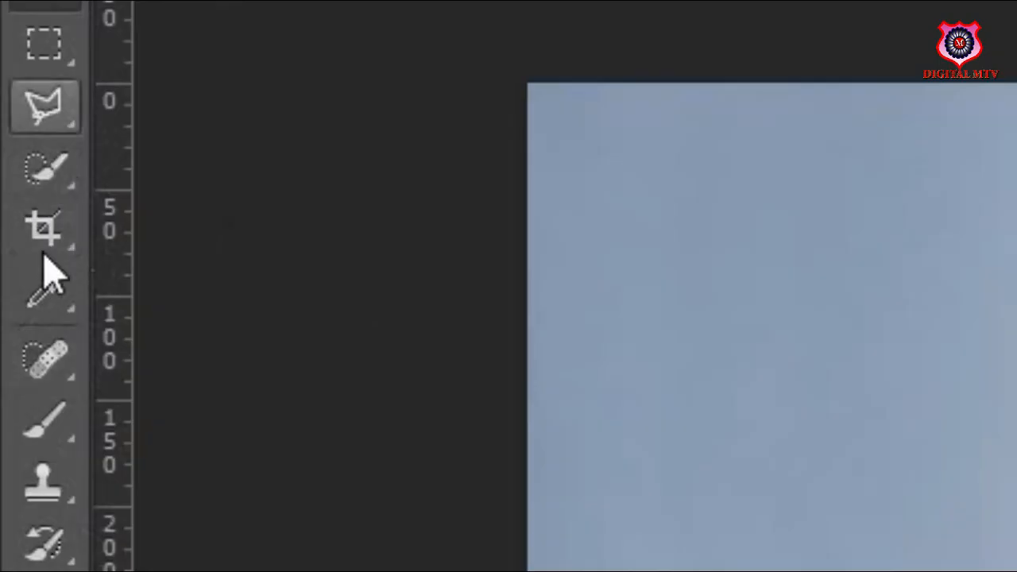
Clear the selection and select the blue background with the Magic Wand, adding the unselected area beside the man's neck and shoulder
left_click(46, 284)
left_click(49, 165)
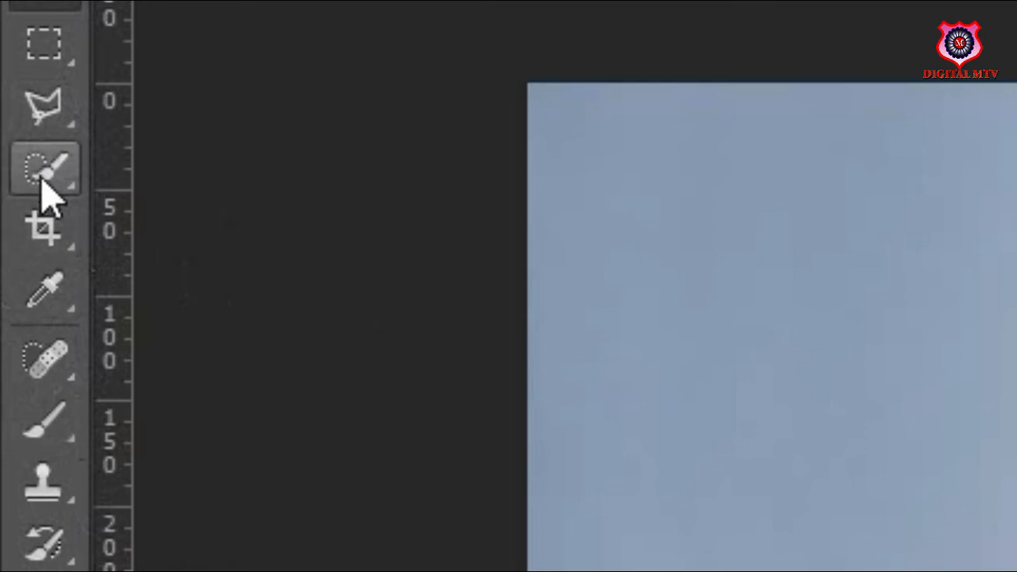
right_click(41, 181)
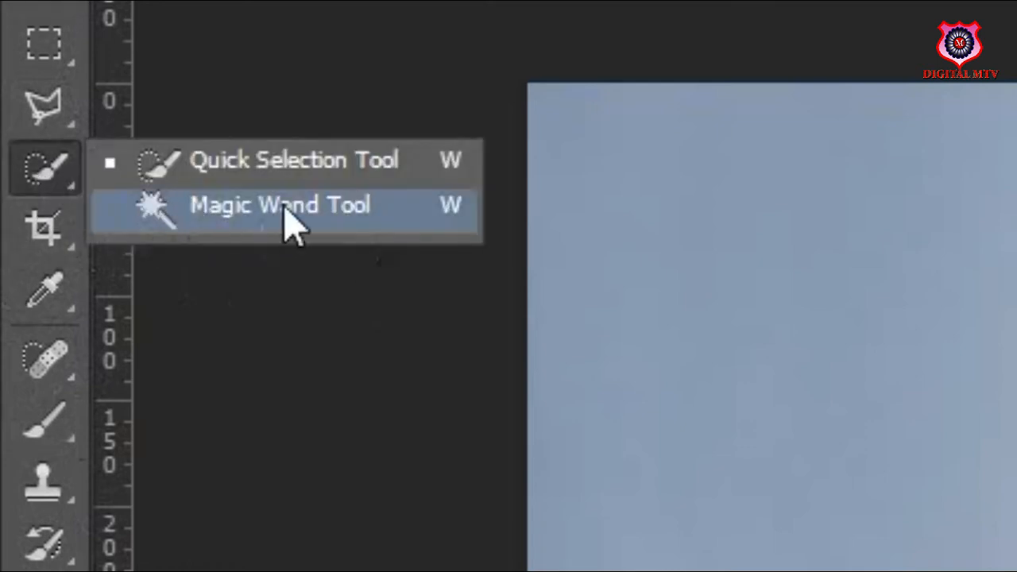
left_click(286, 212)
left_click(841, 450)
key("ctrl+d")
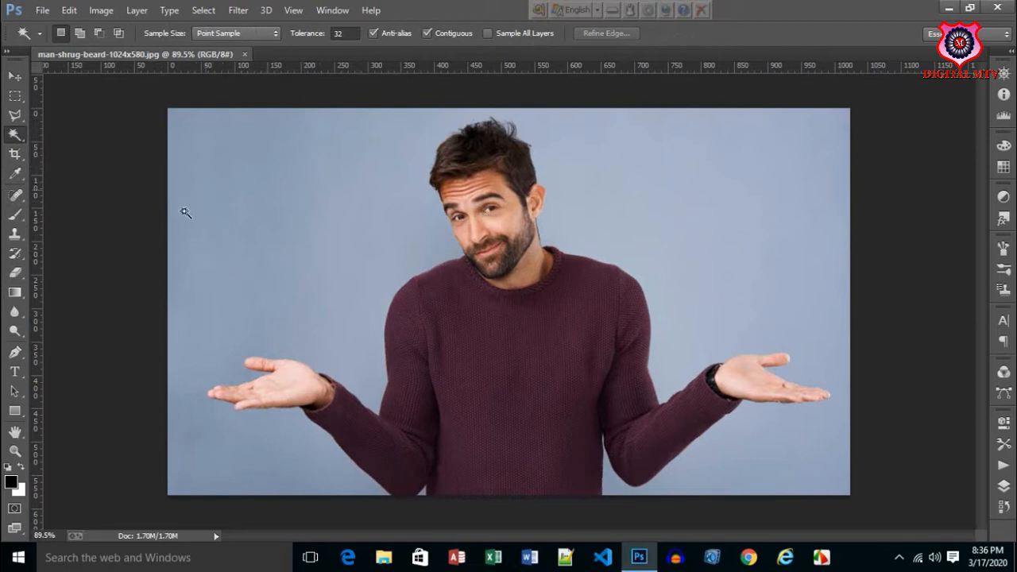
left_click(253, 177)
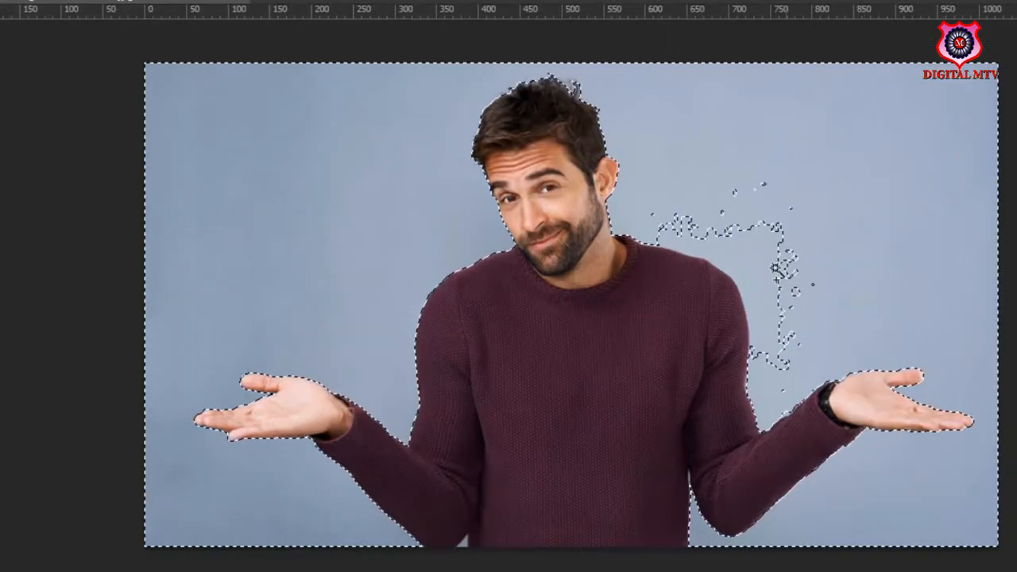
left_click(651, 246, "shift")
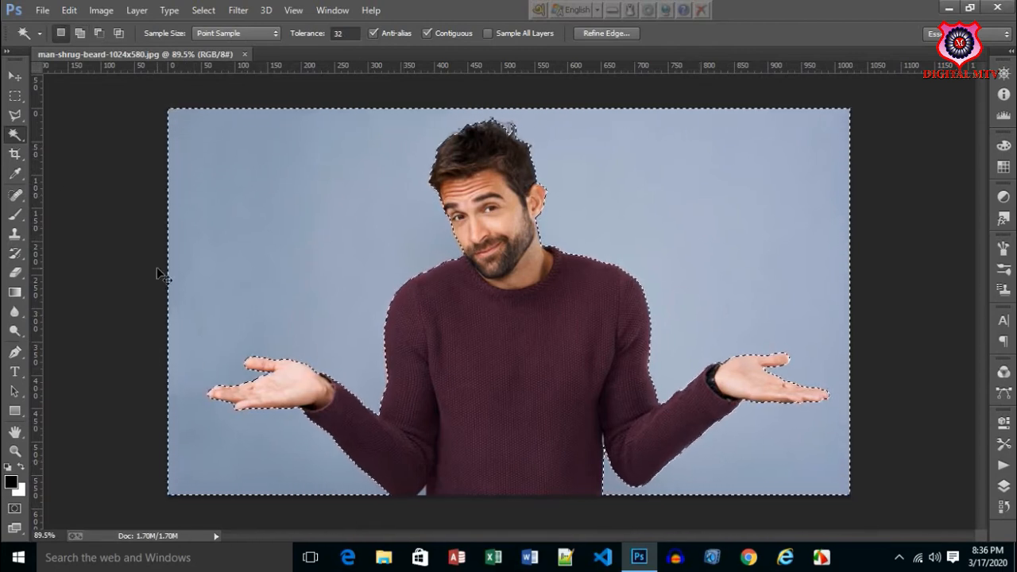
Try deleting the selected blue background around the man, and undo the deletion
key("BackSpace")
key("ctrl+z")
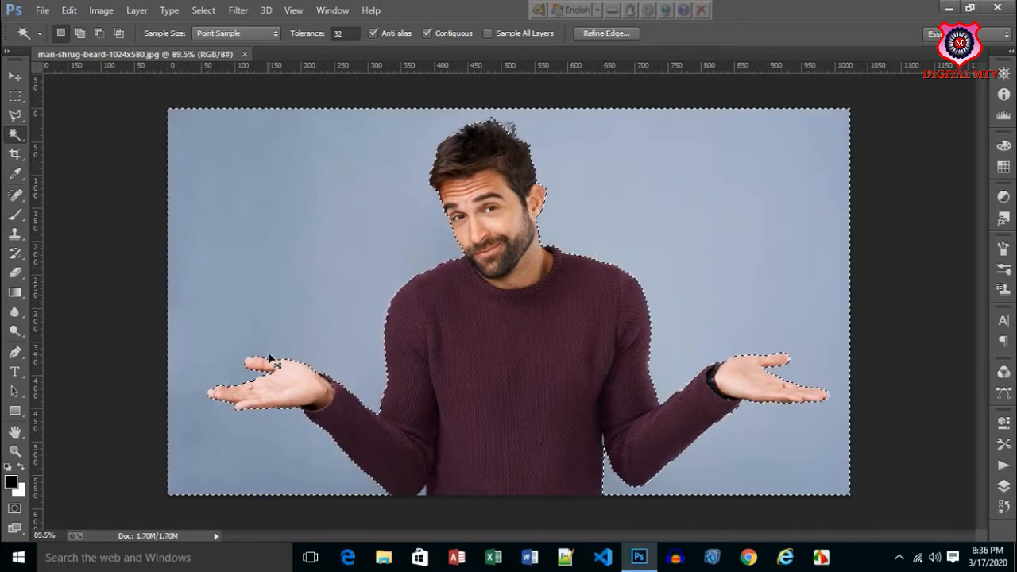
key("ctrl+z")
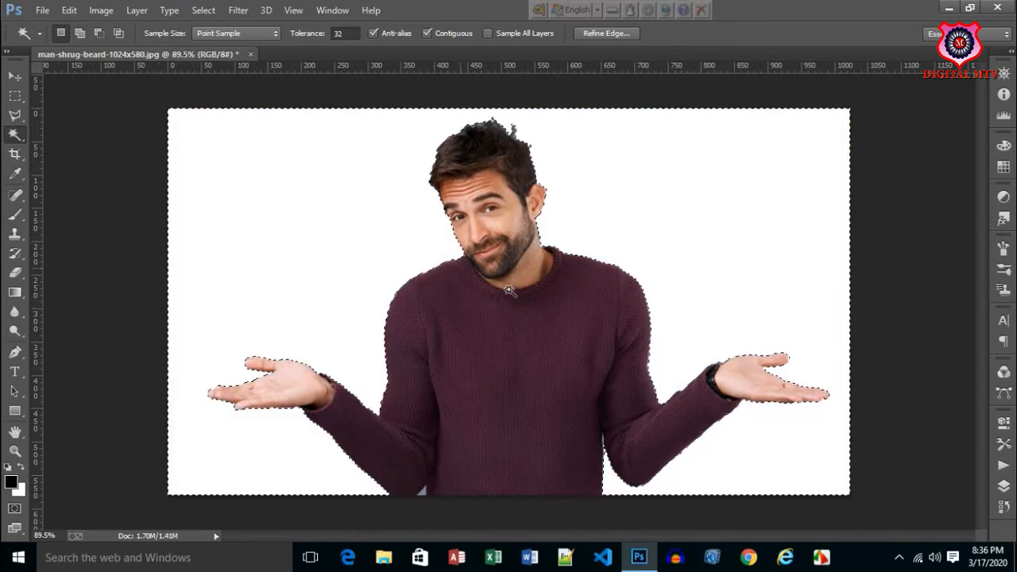
key("ctrl+z")
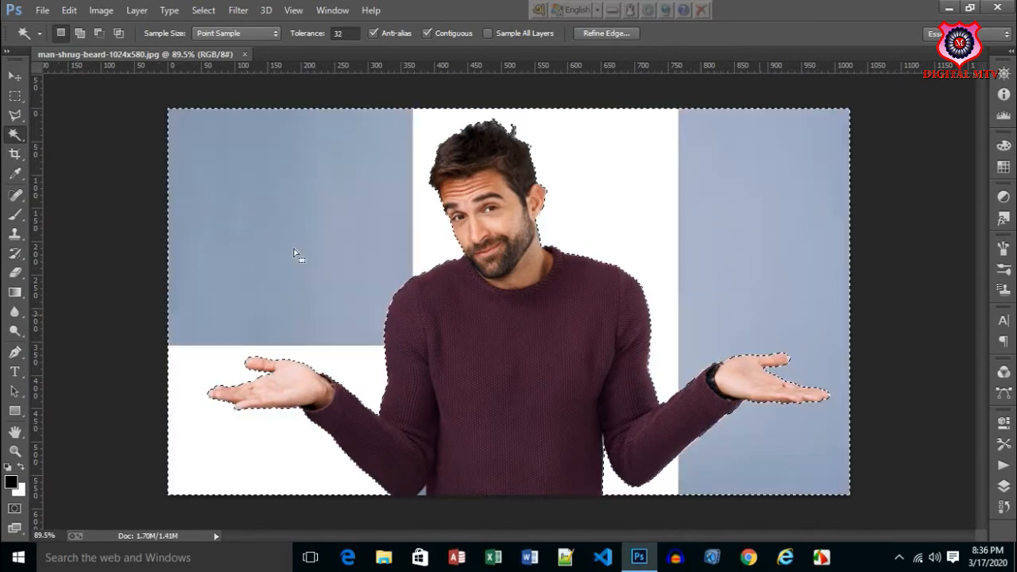
Crop the photo to the part with the man's face and right-hand arm, extending the frame slightly past the right edge
left_click(16, 156)
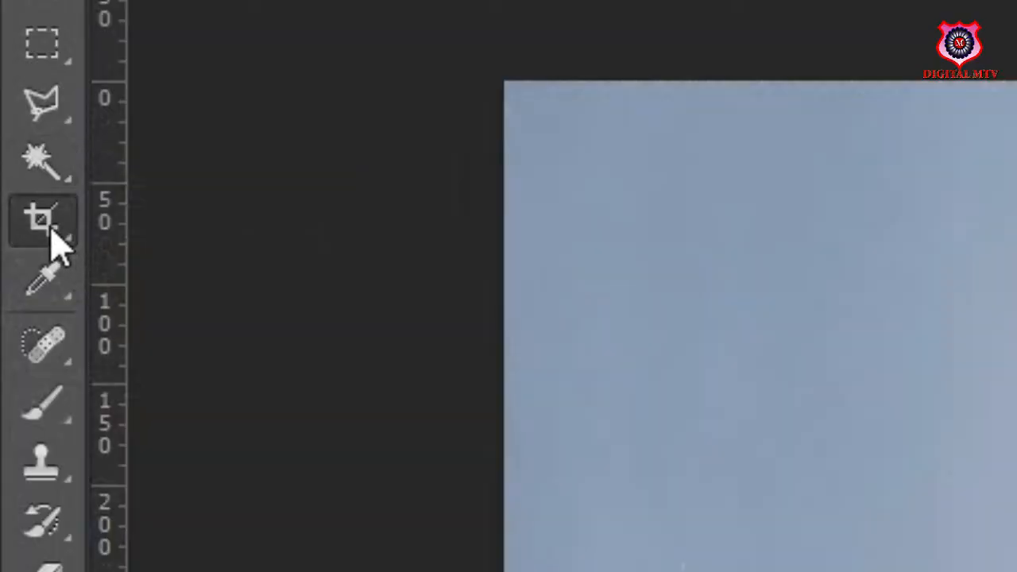
right_click(53, 232)
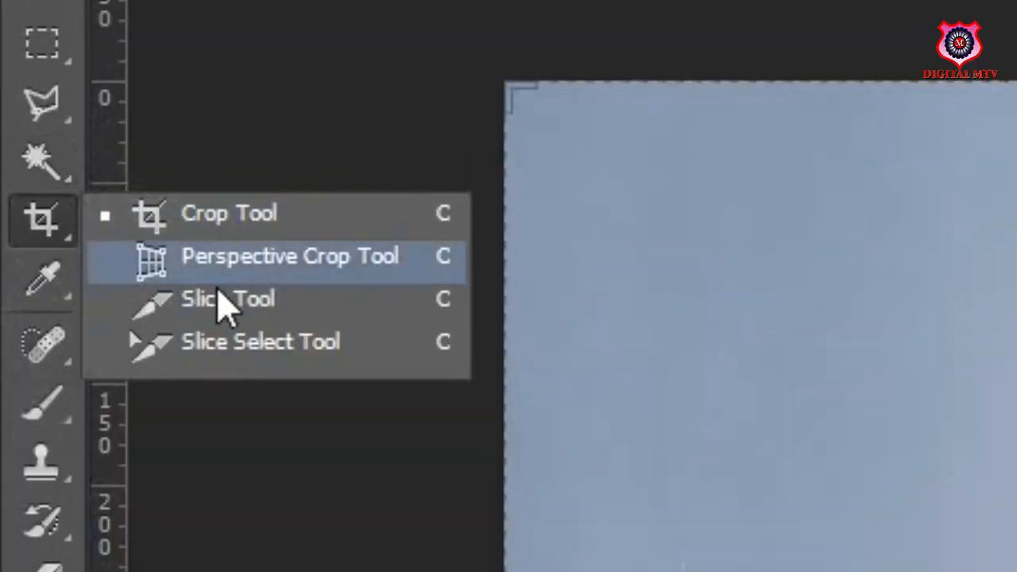
left_click(771, 179)
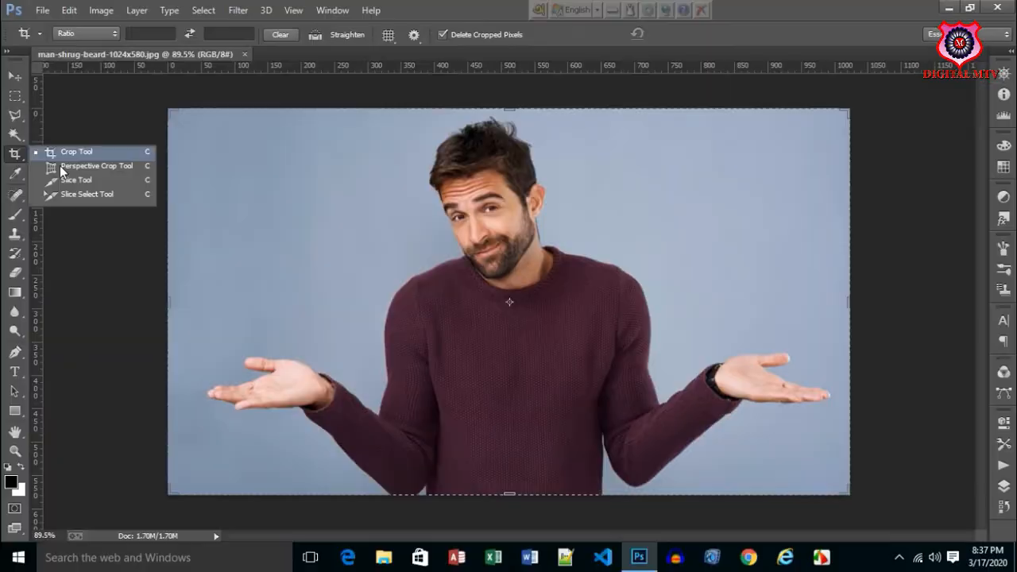
left_click(66, 154)
left_click_drag(455, 243, 306, 146)
left_click_drag(505, 205, 440, 201)
key("Return")
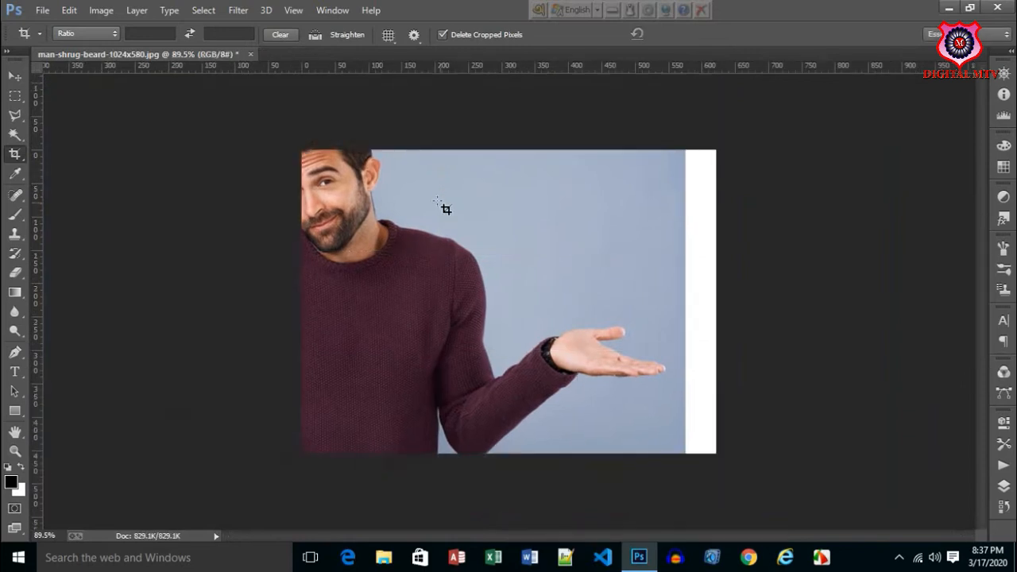
Try a second crop of the already cropped photo, and undo it
left_click_drag(335, 165, 699, 475)
key("Return")
key("ctrl+z")
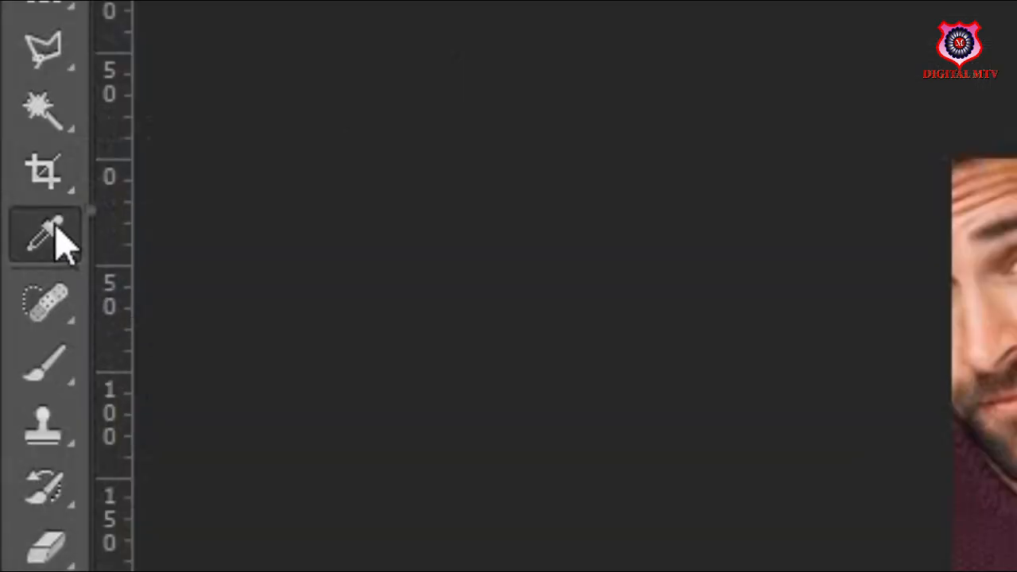
Open the foreground color for editing and sample the maroon of the man's sweater with the Eyedropper
right_click(19, 176)
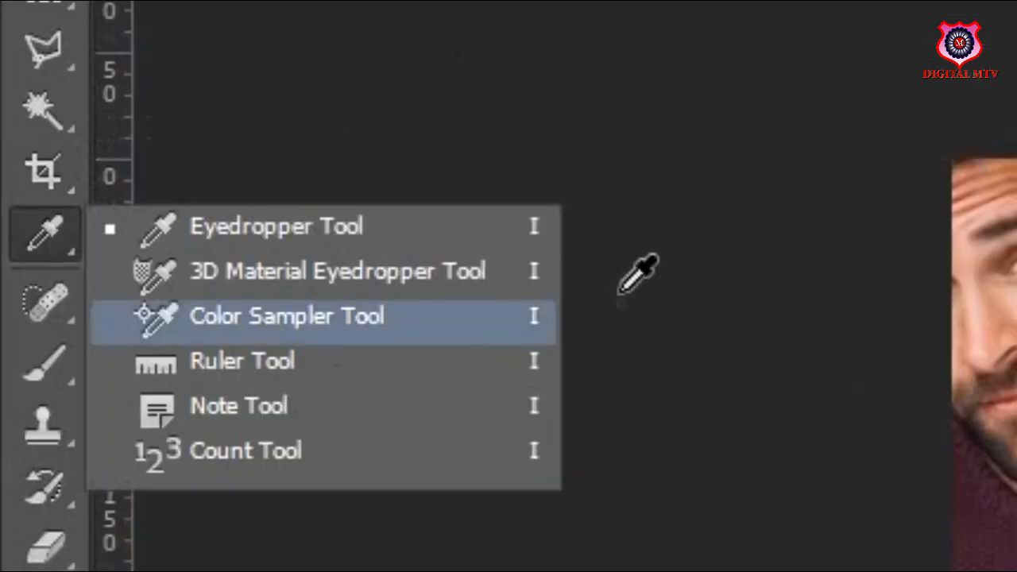
left_click(212, 224)
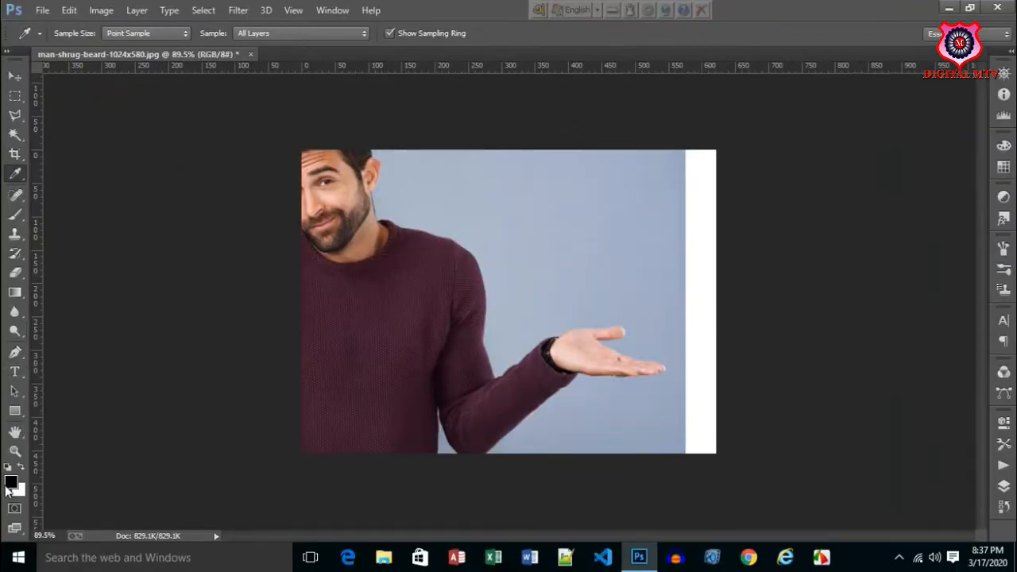
left_click(10, 482)
left_click_drag(549, 99, 698, 367)
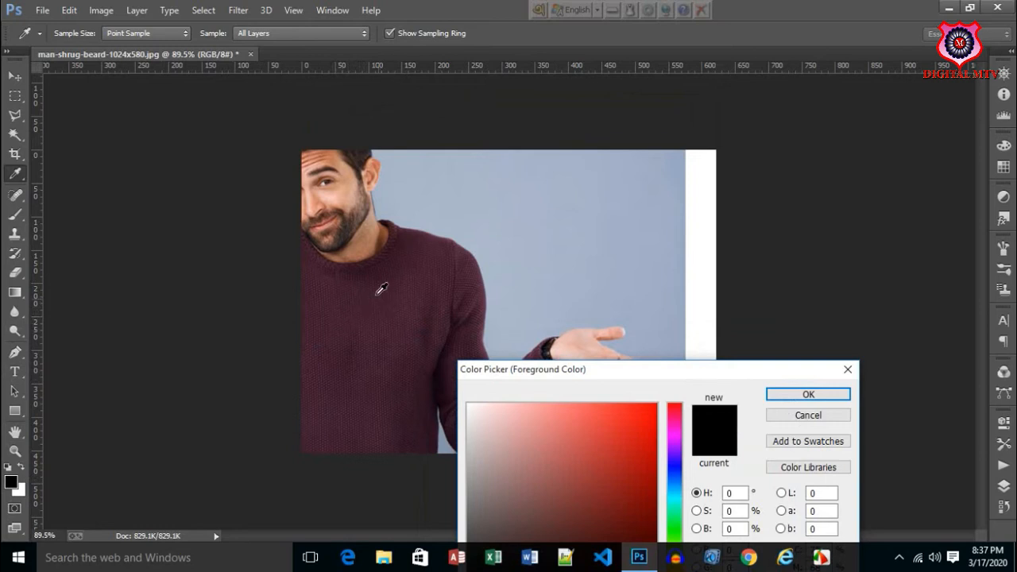
left_click(415, 434)
left_click_drag(685, 369, 679, 201)
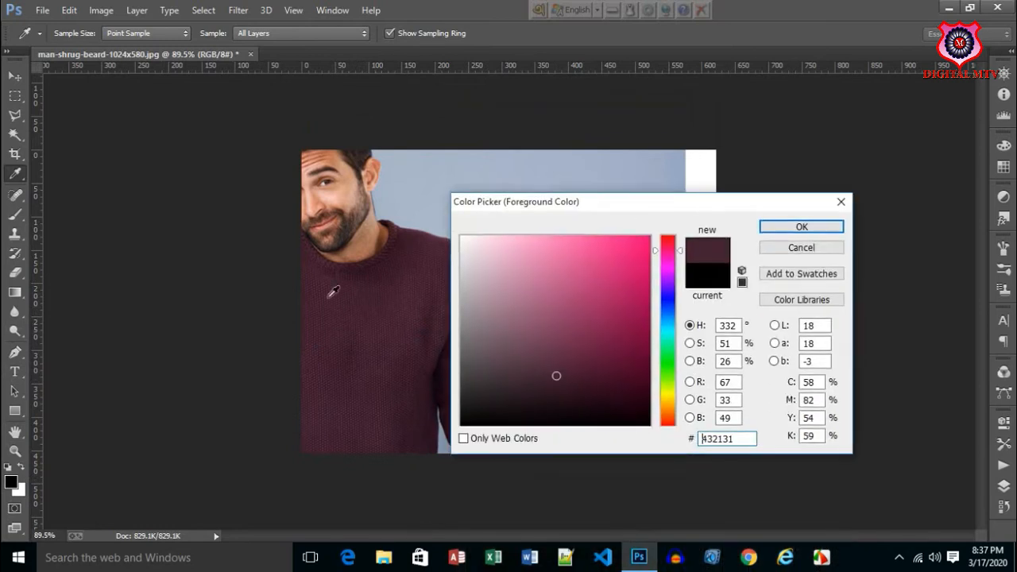
Sample a skin tone from the man's face and apply it as the foreground color
left_click(341, 198)
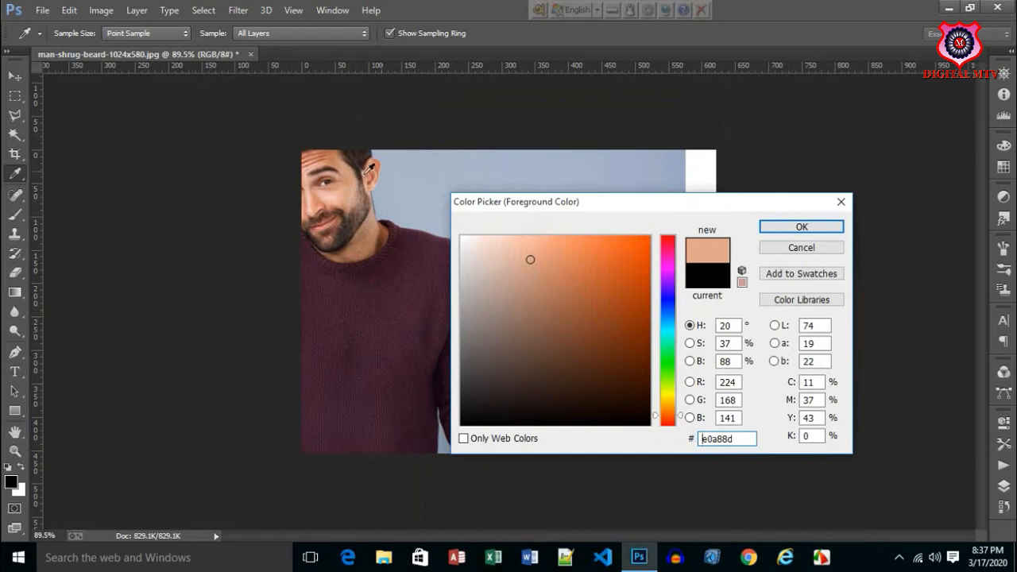
left_click(340, 189)
left_click(801, 226)
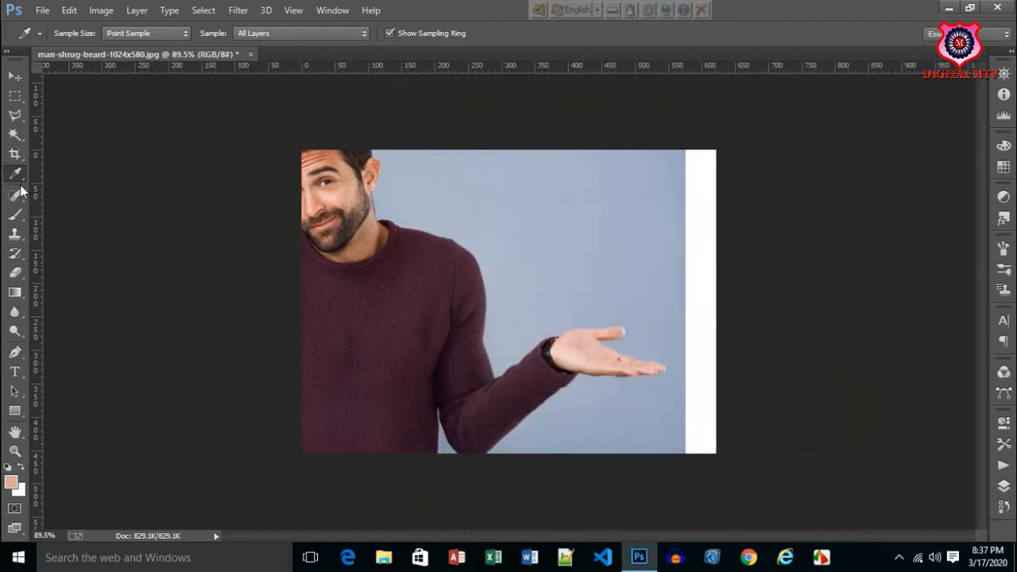
Try the Spot Healing Brush at the sweater collar beside the man's neck
right_click(19, 176)
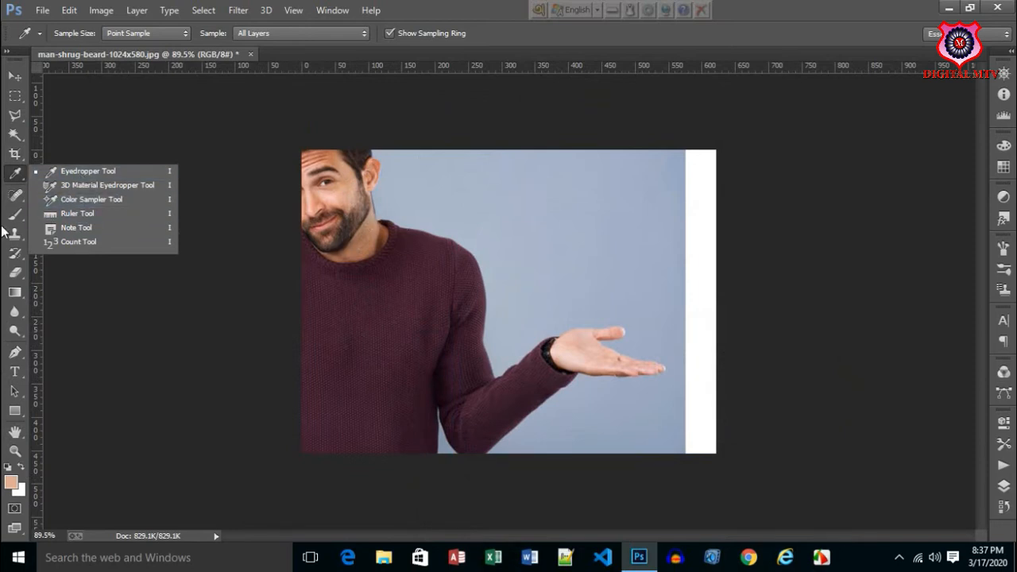
left_click(12, 196)
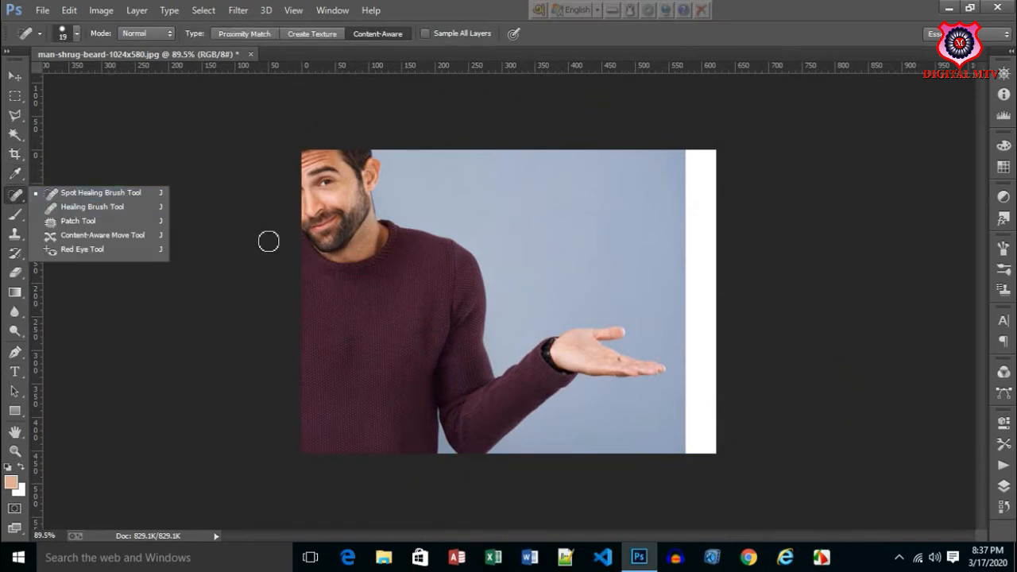
left_click(387, 222)
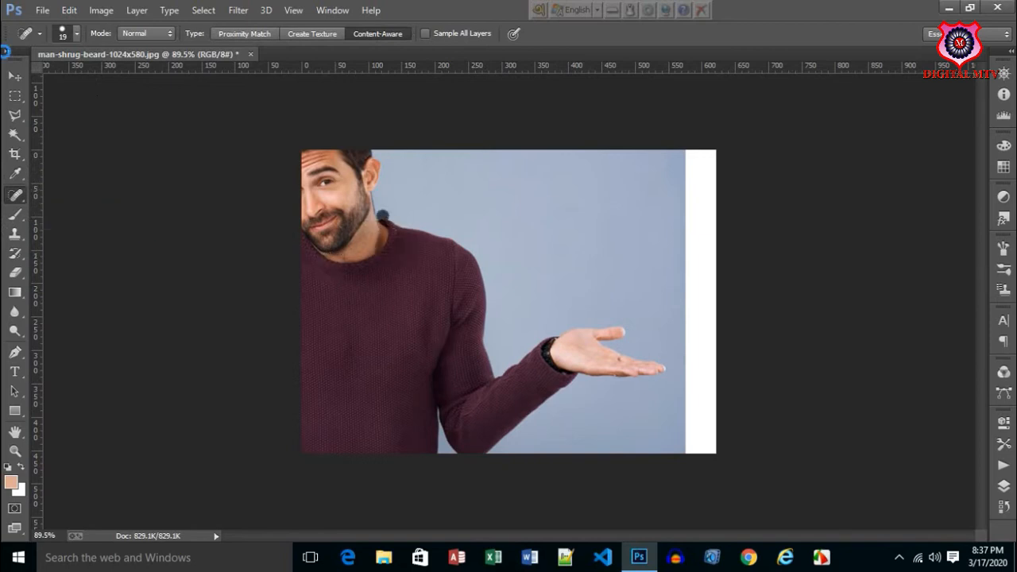
Close the cropped photo without saving its changes and reopen the original man-shrug-beard-1024x580.jpg
left_click(251, 54)
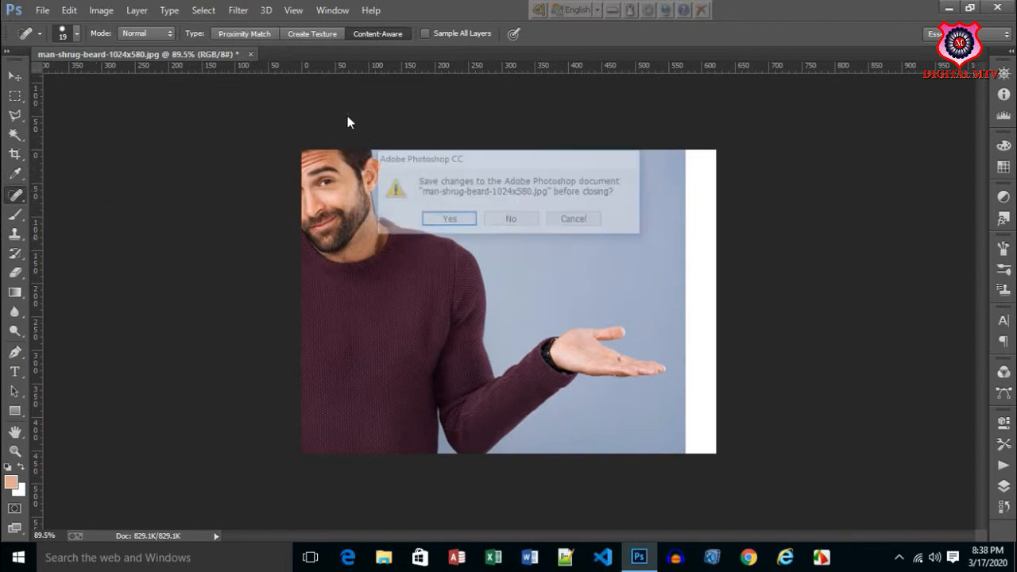
left_click(509, 219)
left_click(43, 10)
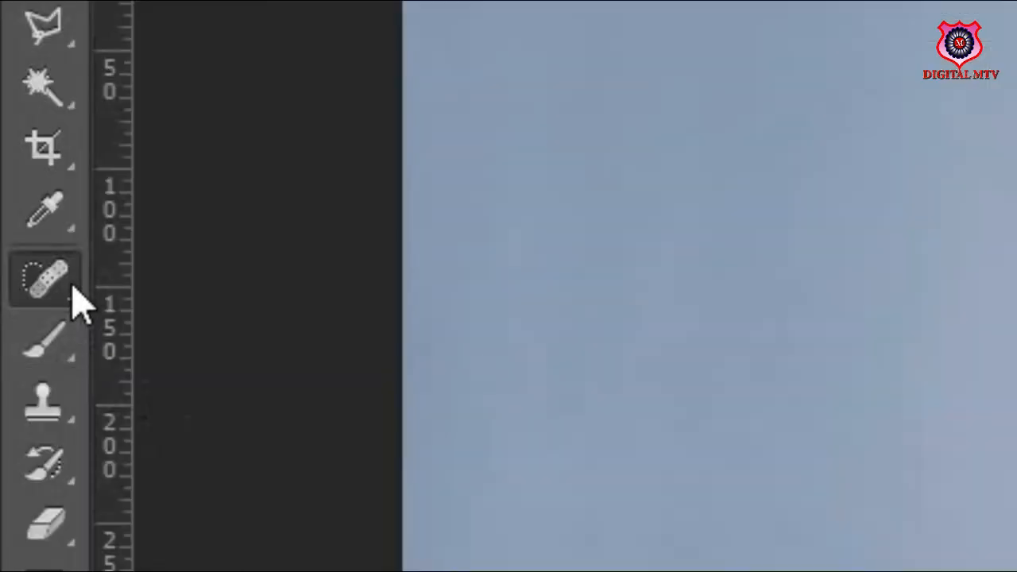
Retouch the skin above the man's right-hand eyebrow and below that eye with the Spot Healing Brush
right_click(20, 201)
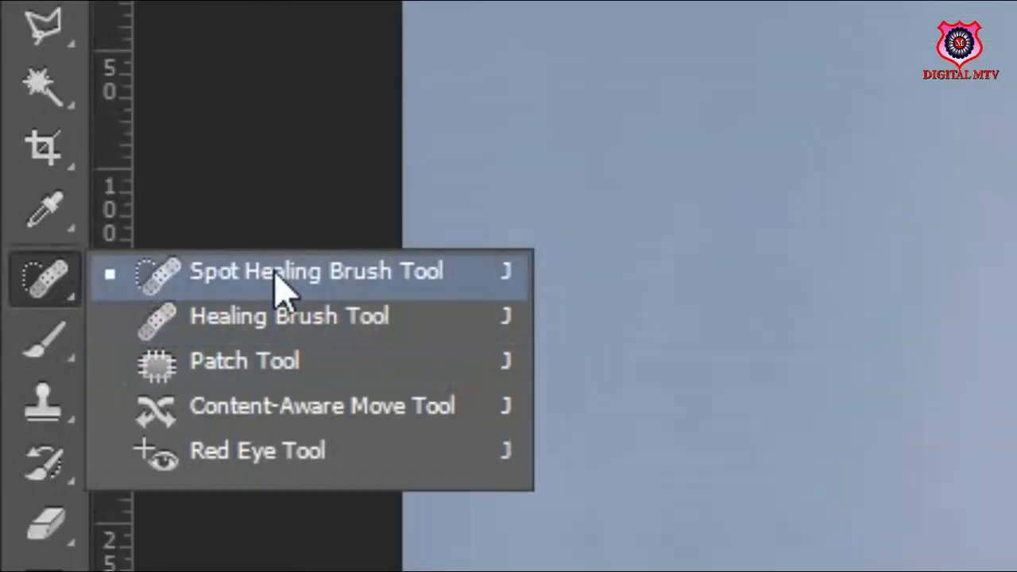
left_click(175, 505)
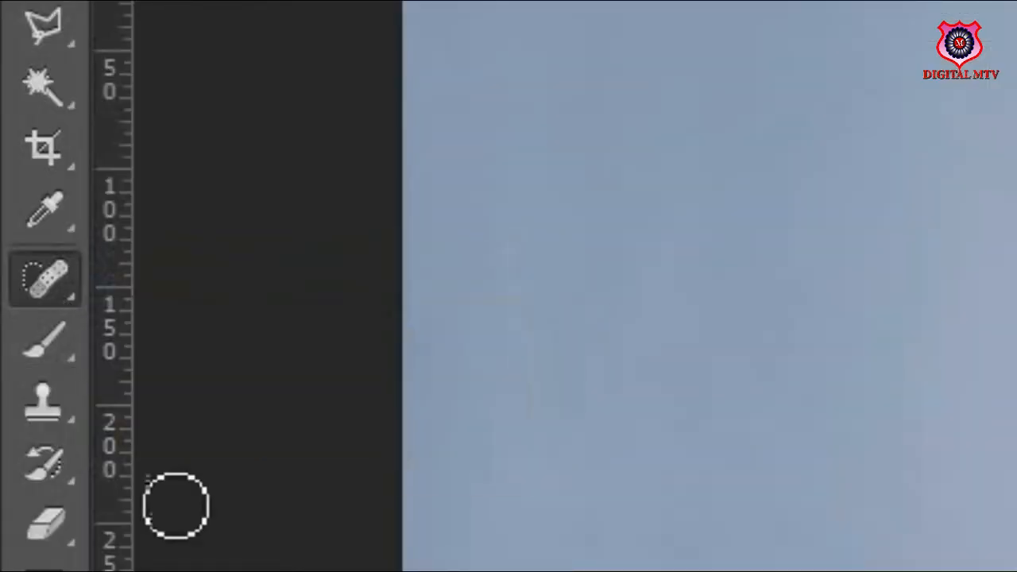
left_click_drag(400, 158, 579, 284)
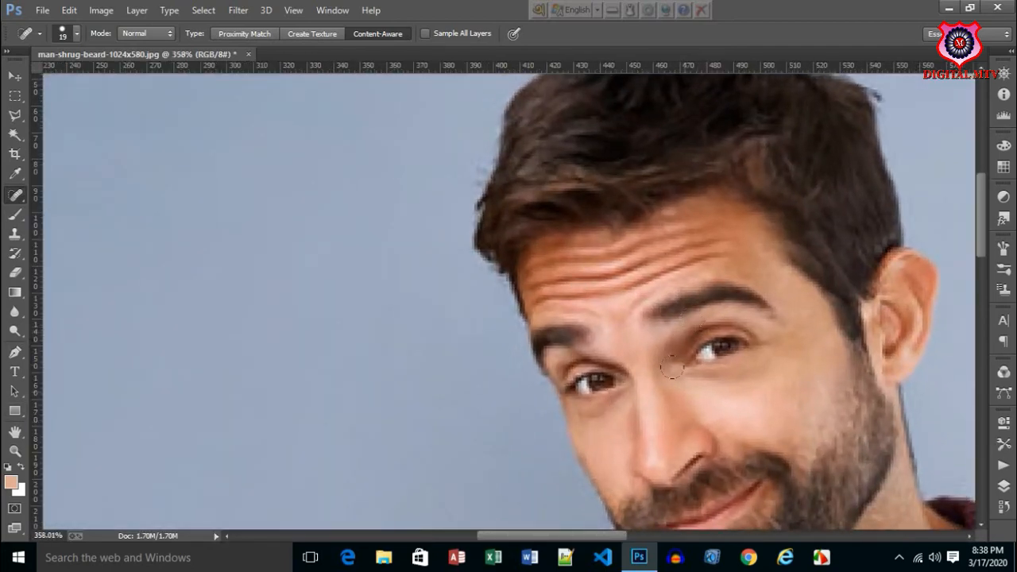
left_click(730, 244)
left_click(753, 255)
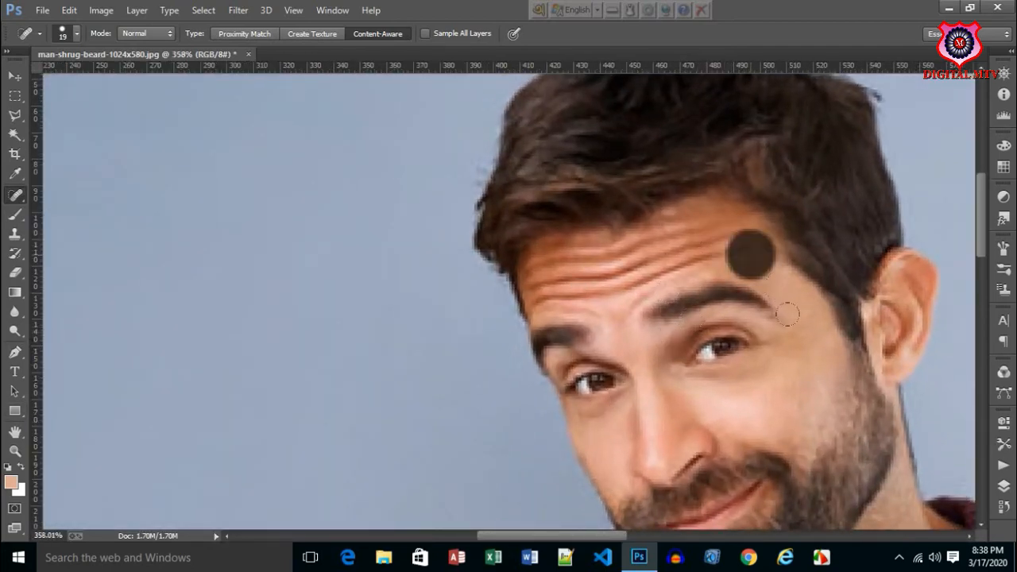
left_click(752, 258)
left_click(763, 372)
Smooth parts of the wrinkles across the man's forehead with several Spot Healing Brush dabs
scroll(763, 341, "down", 3)
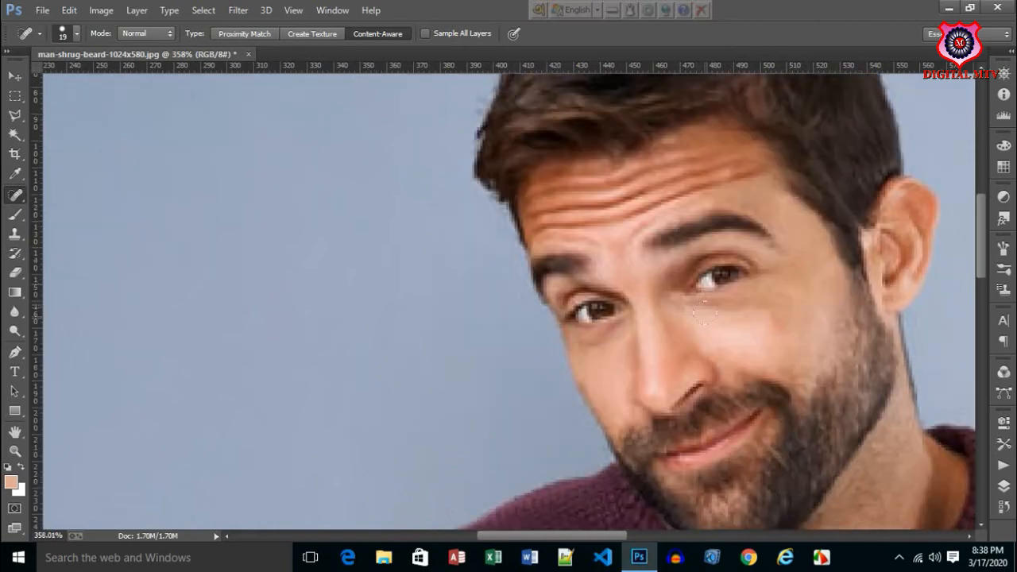
left_click_drag(679, 301, 612, 285)
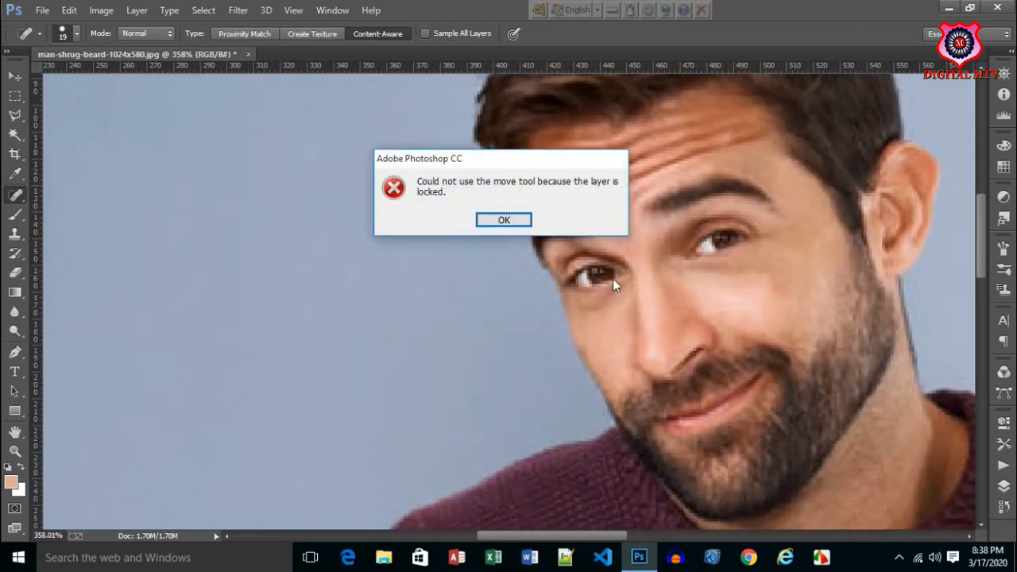
left_click(504, 220)
left_click(795, 272)
left_click(625, 168)
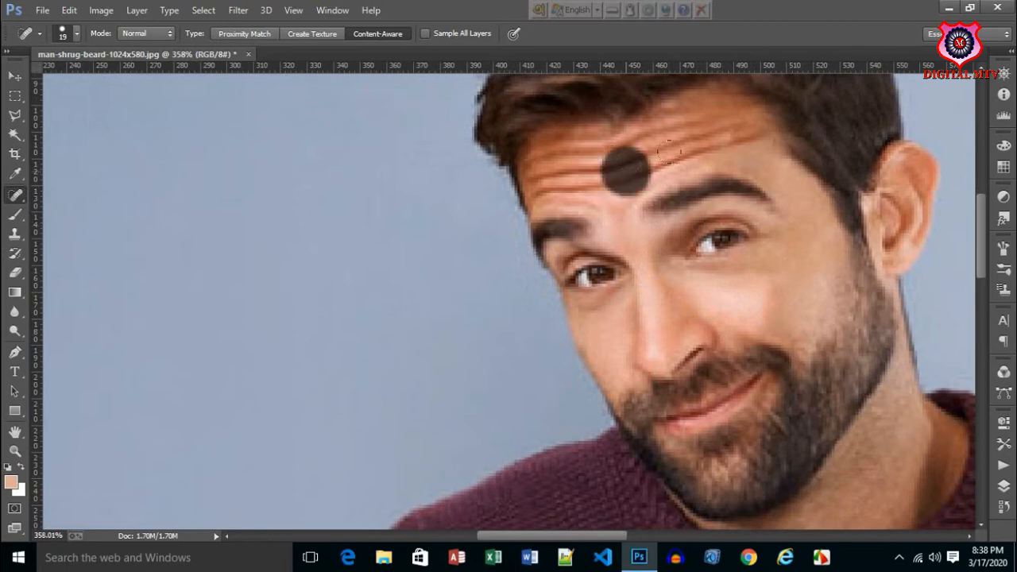
left_click(693, 140)
left_click(753, 152)
left_click(637, 156)
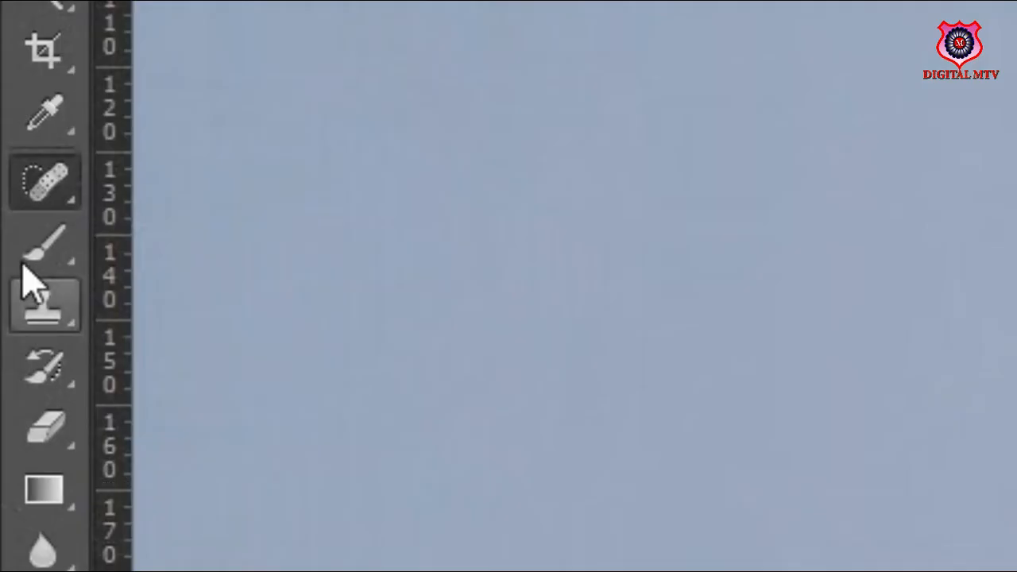
Outline the cheek area below the right-hand eye with the Patch tool, replace it with nearby skin, and deselect
right_click(38, 209)
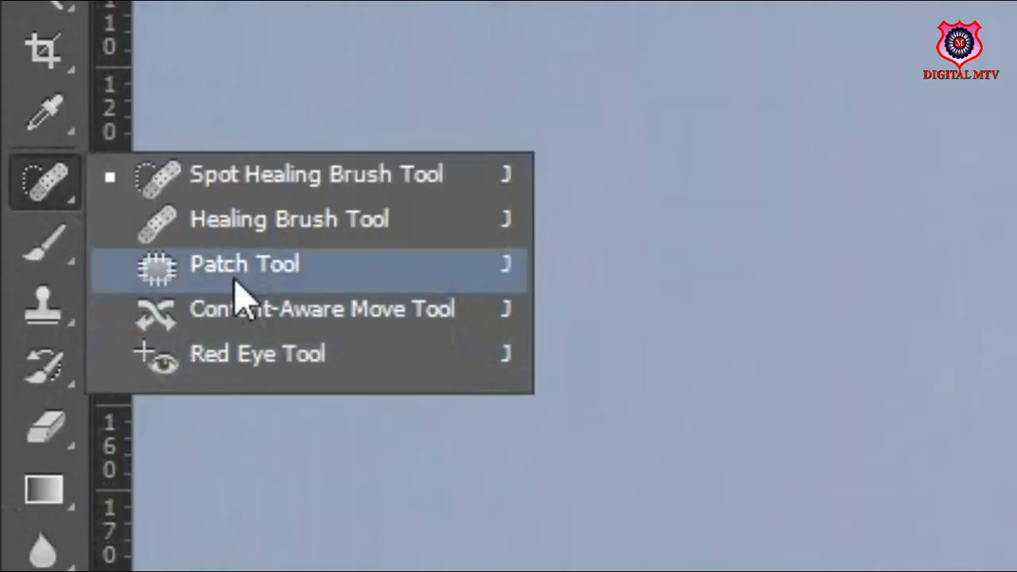
left_click(262, 270)
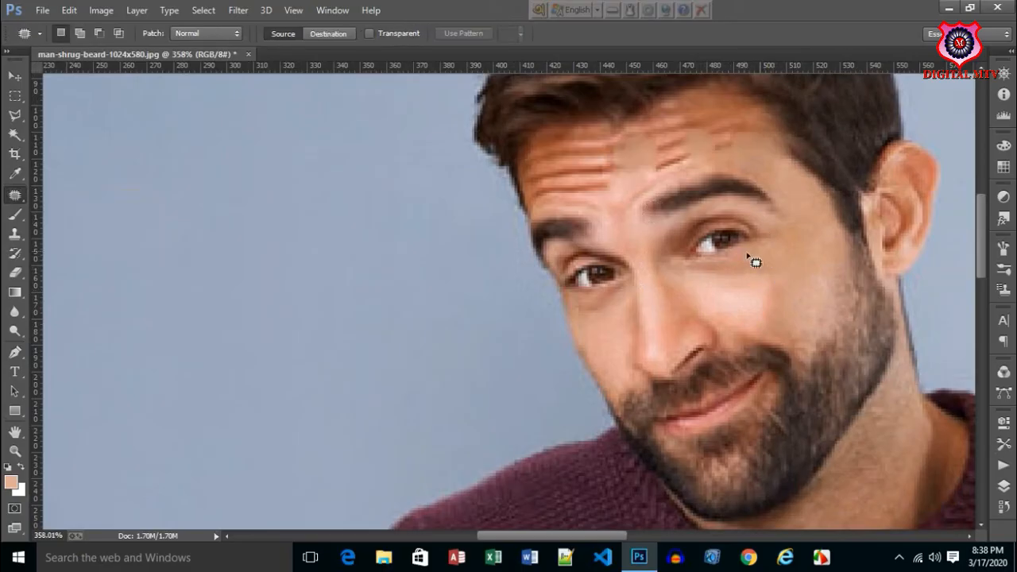
mouse_move(747, 254)
left_mouse_down()
mouse_move(734, 282)
mouse_move(752, 318)
left_mouse_up()
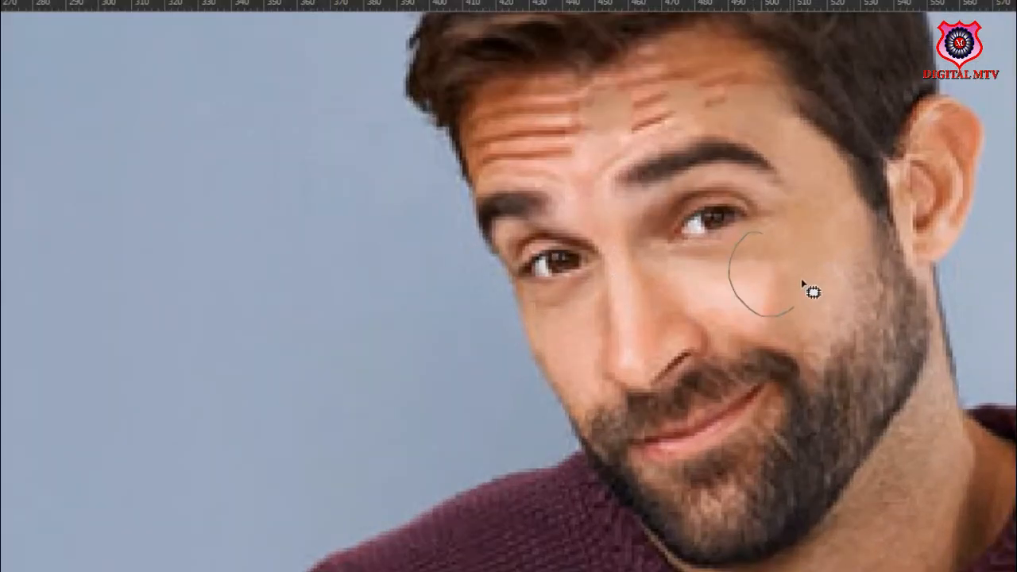
left_click_drag(802, 281, 762, 229)
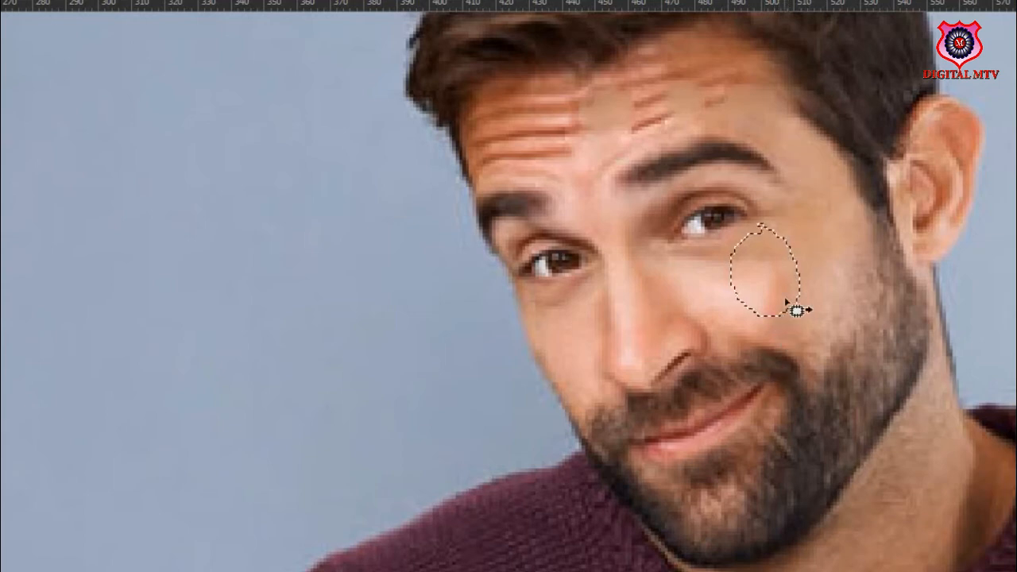
left_click_drag(769, 246, 818, 198)
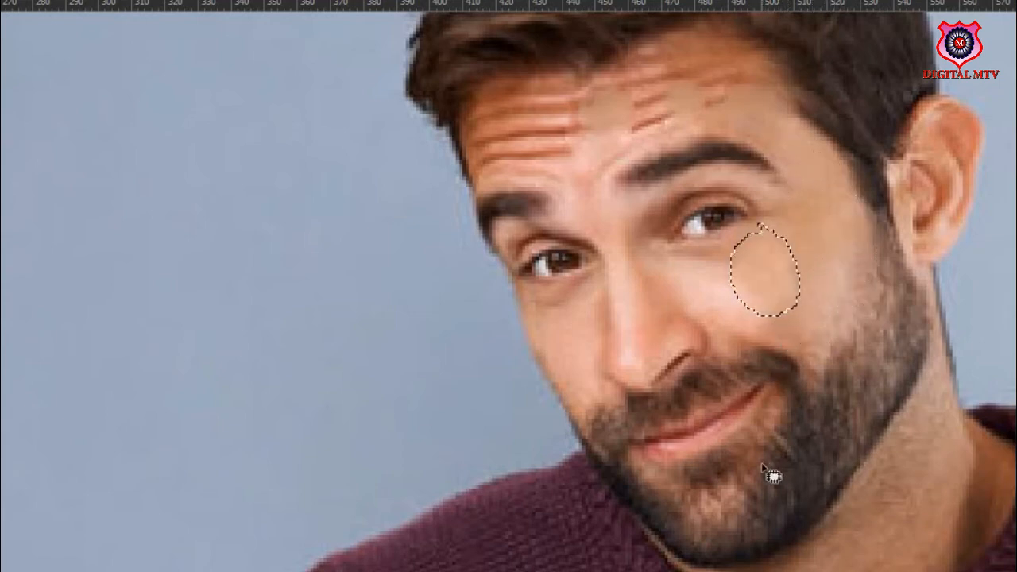
key("ctrl+d")
Patch the man's right-hand eye with the area around his mouth, keeping the selection around the patched eye active
left_click_drag(737, 236, 689, 410)
key("ctrl+d")
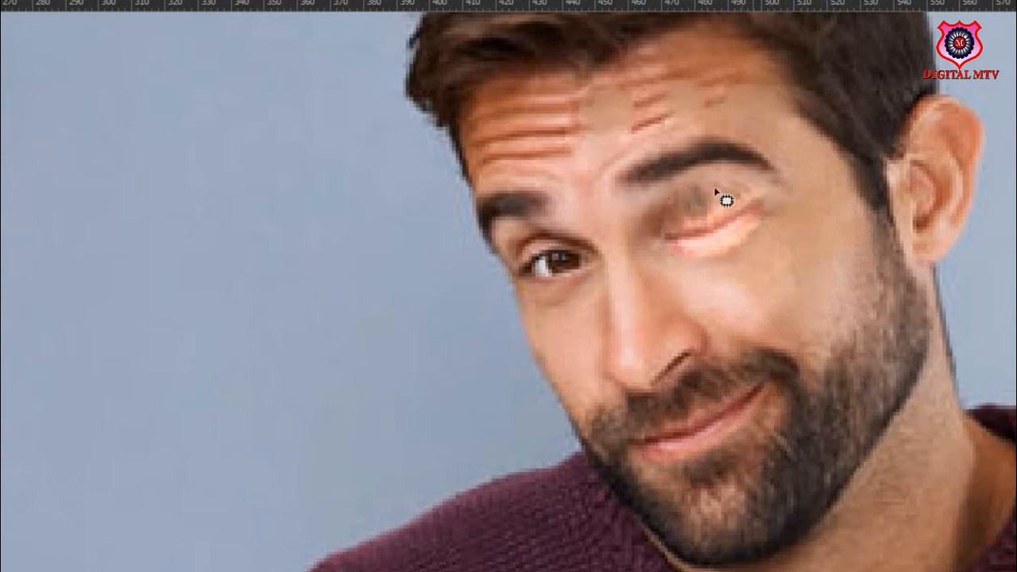
key("ctrl+z")
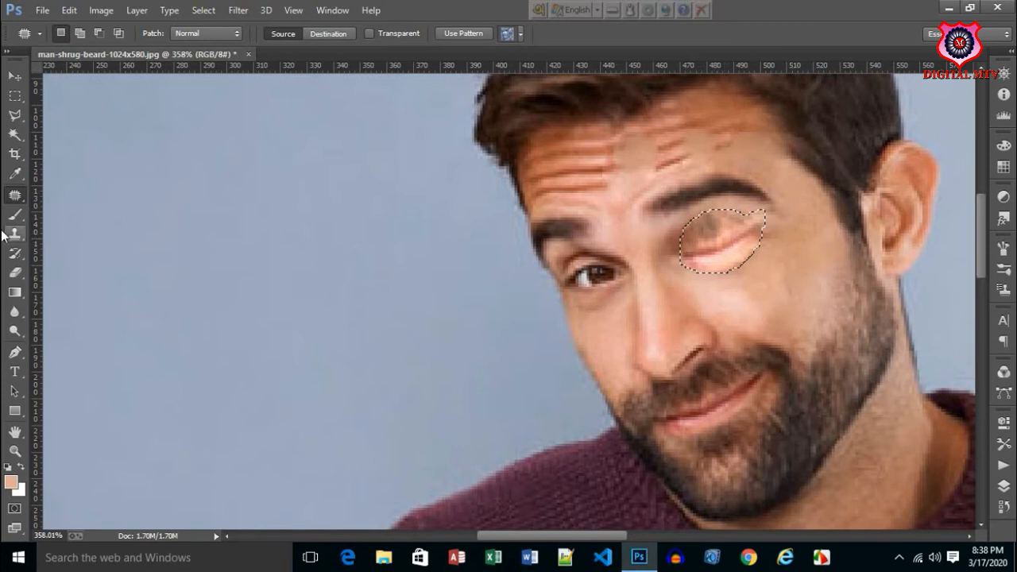
right_click(14, 200)
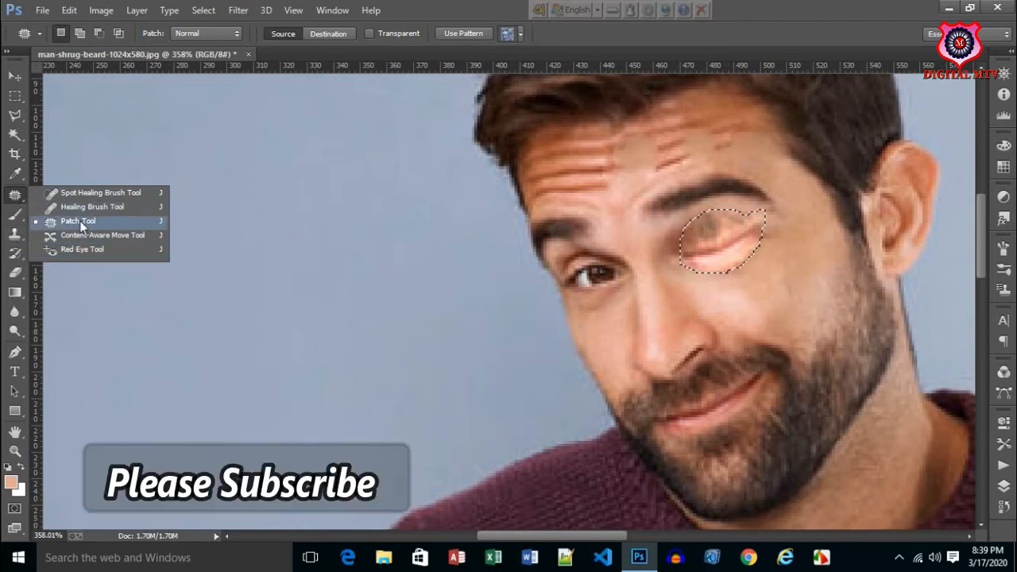
left_click(78, 221)
Fill the selected eye area with the skin-tone foreground color using the Brush tool
left_click(14, 215)
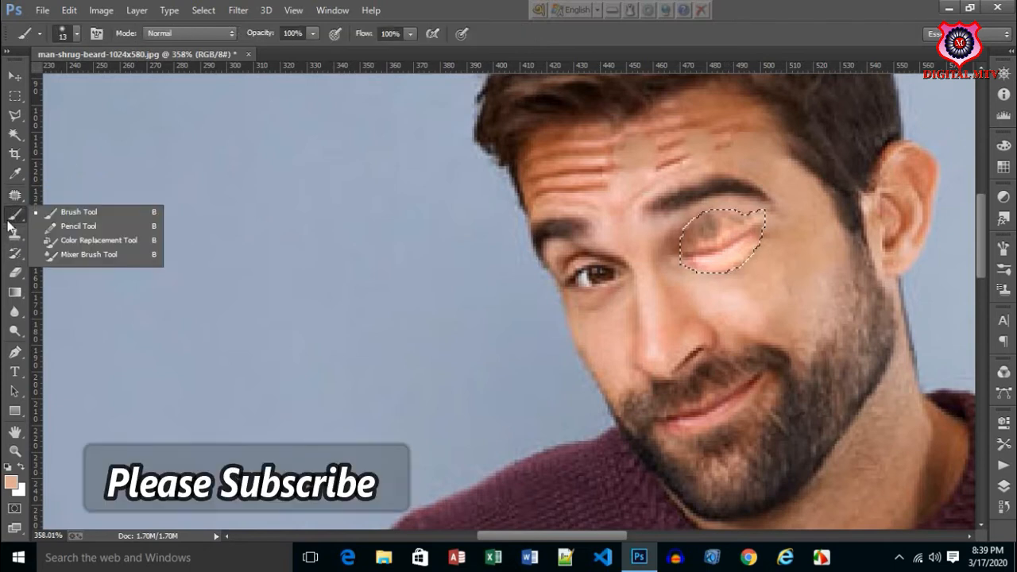
left_click(85, 213)
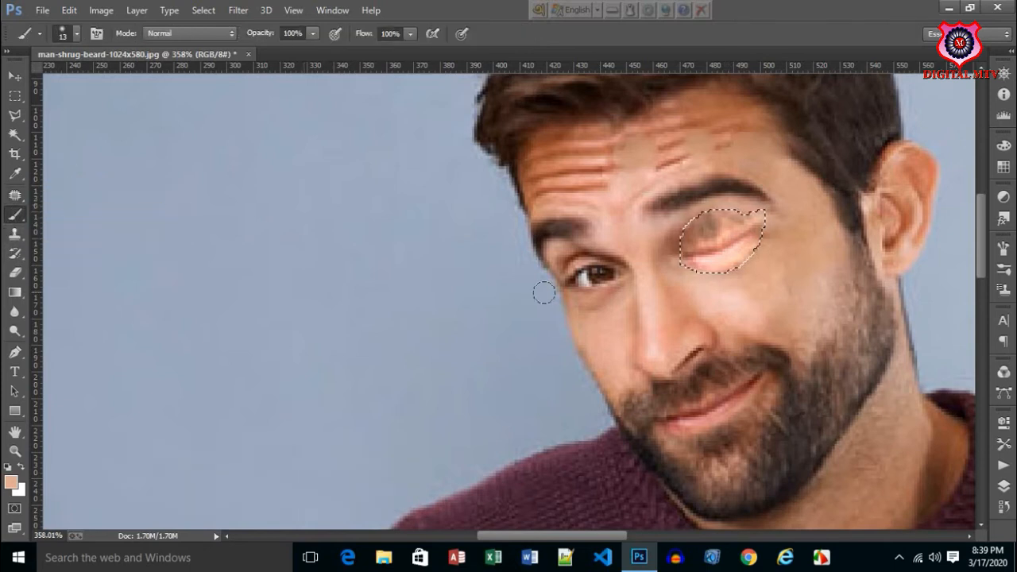
mouse_move(699, 223)
left_mouse_down()
mouse_move(747, 238)
mouse_move(707, 247)
mouse_move(812, 227)
left_mouse_up()
left_click_drag(728, 249, 770, 247)
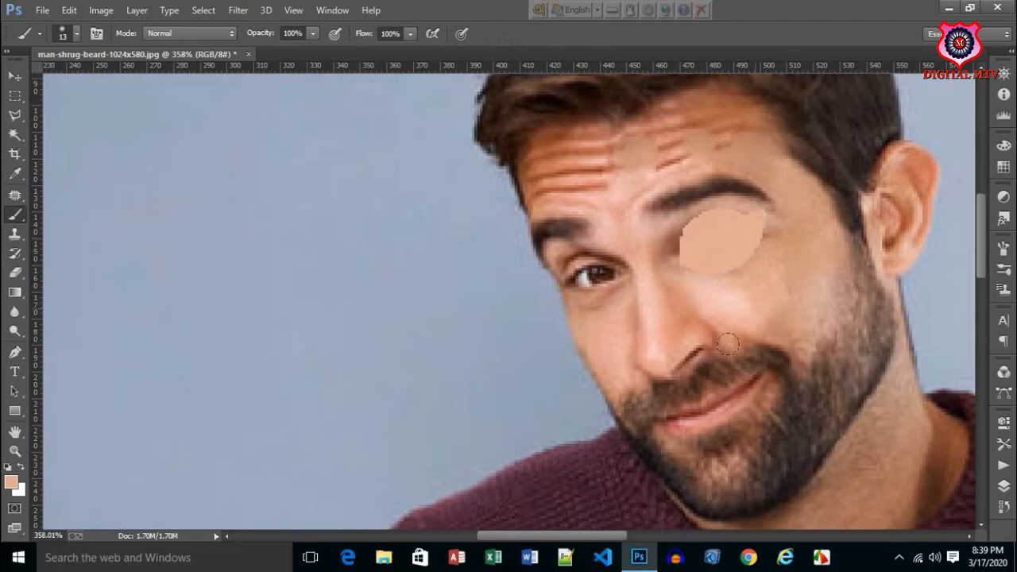
Paint skin tone over the man's right-hand cheek, mouth and parts of his beard with the Brush tool
mouse_move(728, 343)
left_mouse_down()
mouse_move(752, 367)
mouse_move(677, 401)
mouse_move(763, 408)
mouse_move(752, 374)
left_mouse_up()
scroll(807, 255, "down", 3)
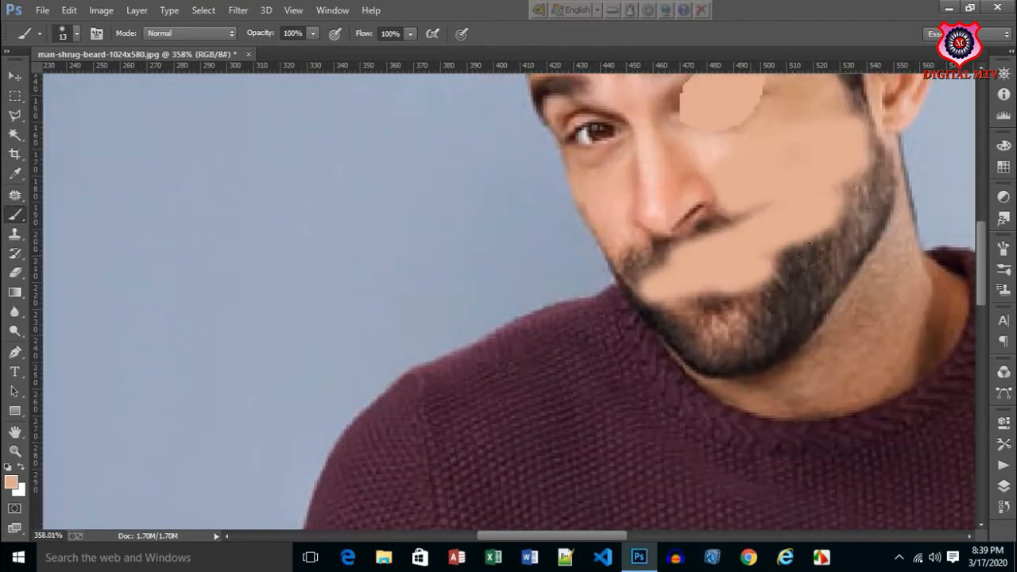
mouse_move(808, 252)
left_mouse_down()
mouse_move(718, 332)
mouse_move(229, 285)
left_mouse_up()
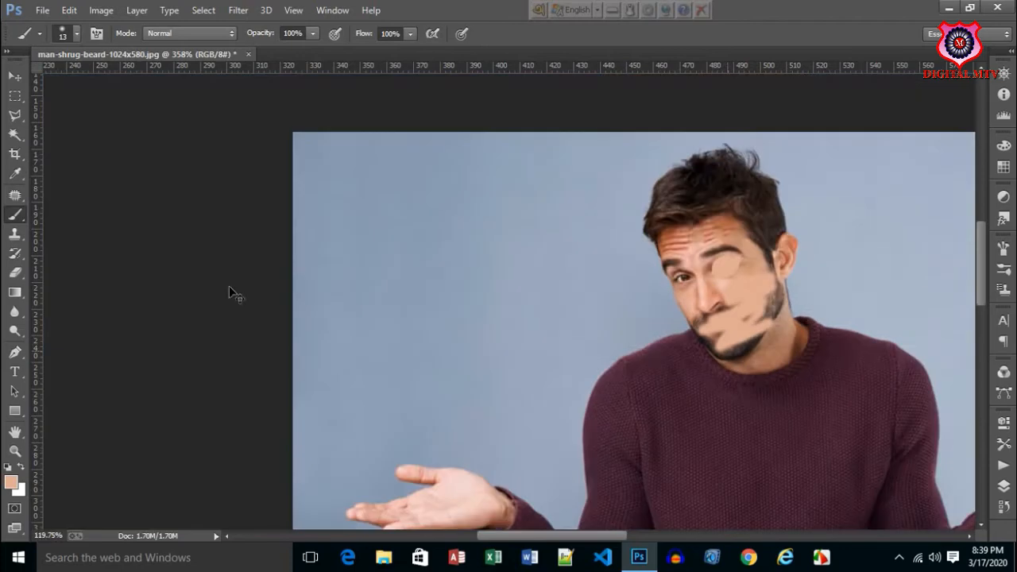
left_click(16, 216)
left_click(79, 211)
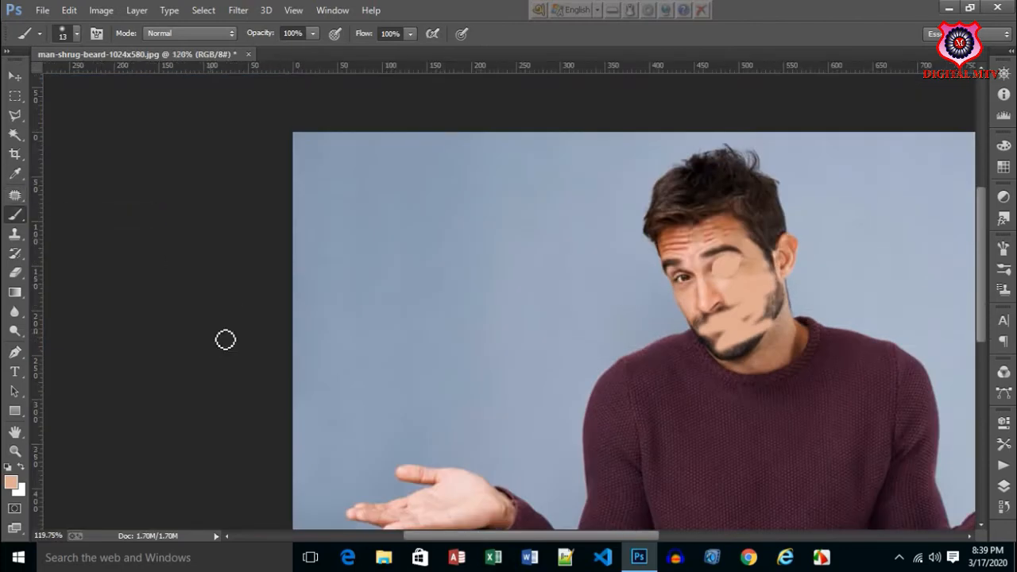
left_click_drag(732, 250, 789, 295)
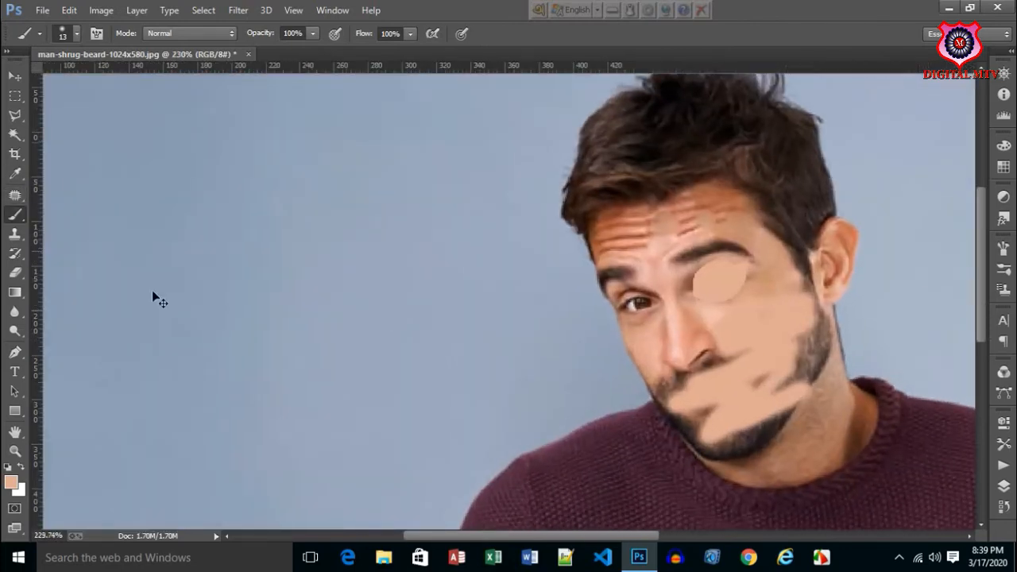
Copy the wrinkled forehead skin over the painted-out eye with the Clone Stamp
left_click(15, 234)
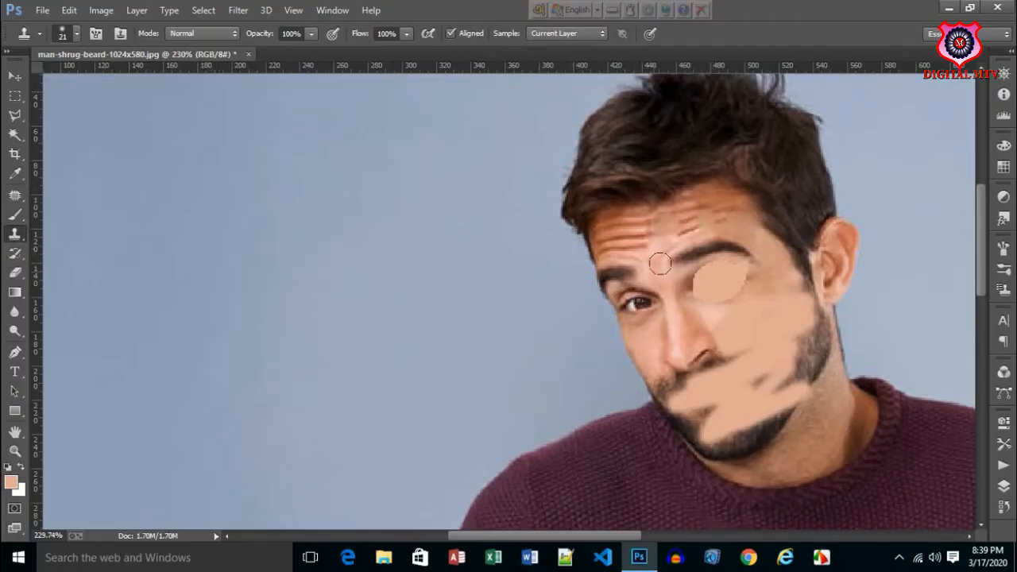
mouse_move(657, 215)
left_mouse_down()
mouse_move(713, 273)
mouse_move(678, 268)
left_mouse_up()
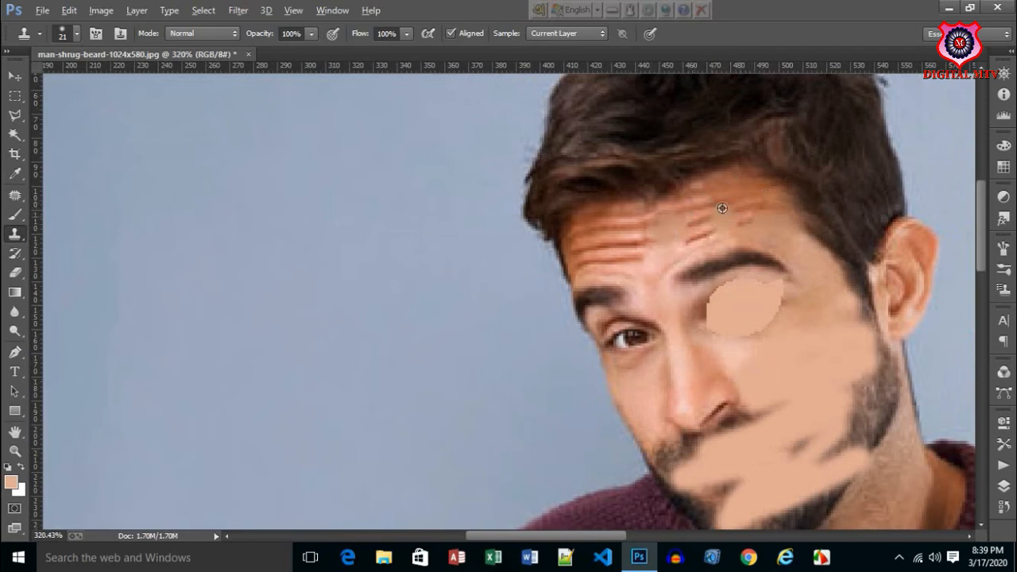
mouse_move(742, 296)
left_mouse_down()
mouse_move(750, 306)
mouse_move(723, 310)
mouse_move(711, 280)
mouse_move(775, 286)
mouse_move(787, 298)
mouse_move(742, 280)
left_mouse_up()
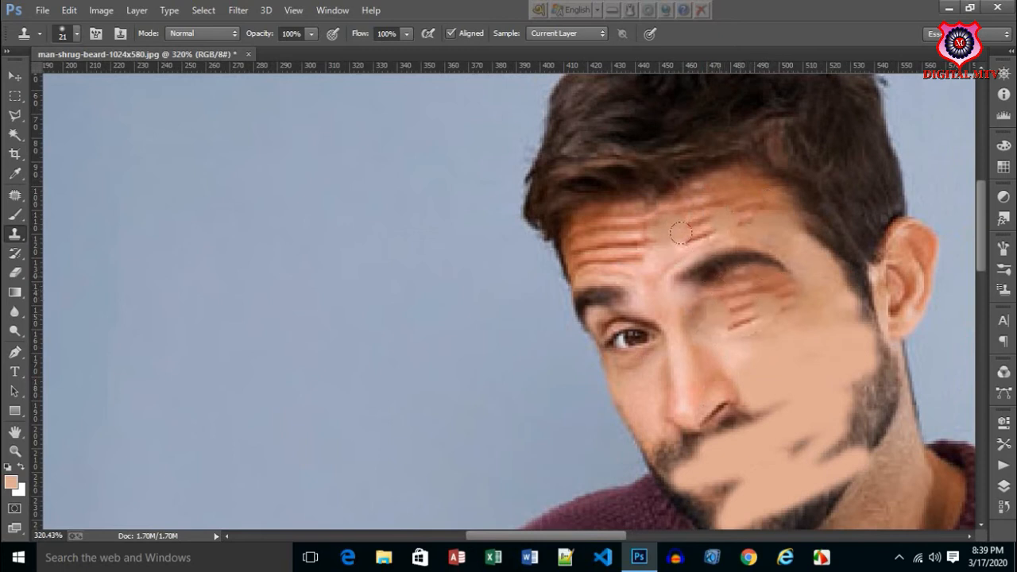
Stamp two dark cloned spots on the man's forehead and add further cloned strokes over the covered eye
left_click(722, 187)
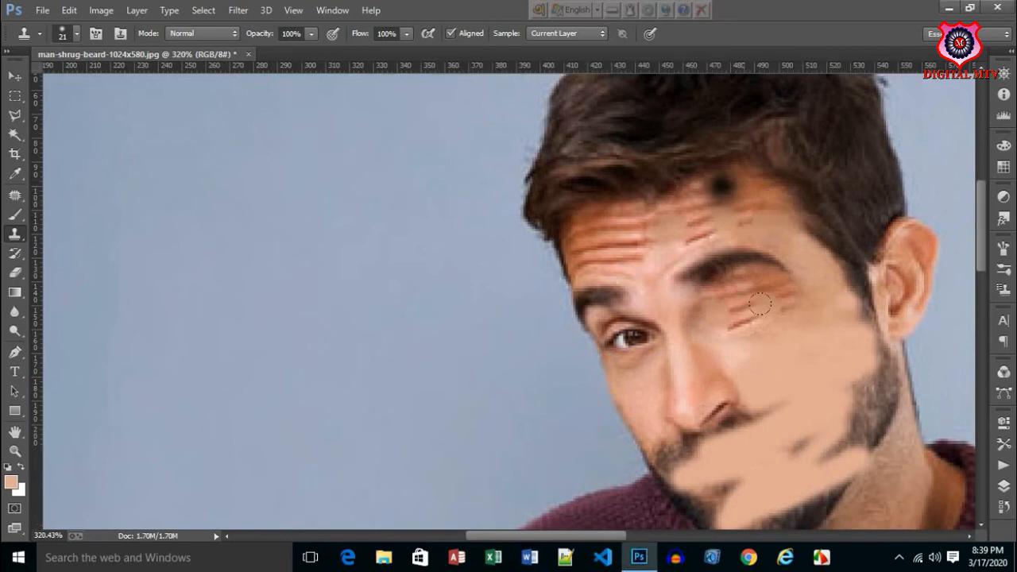
left_click_drag(704, 313, 758, 308)
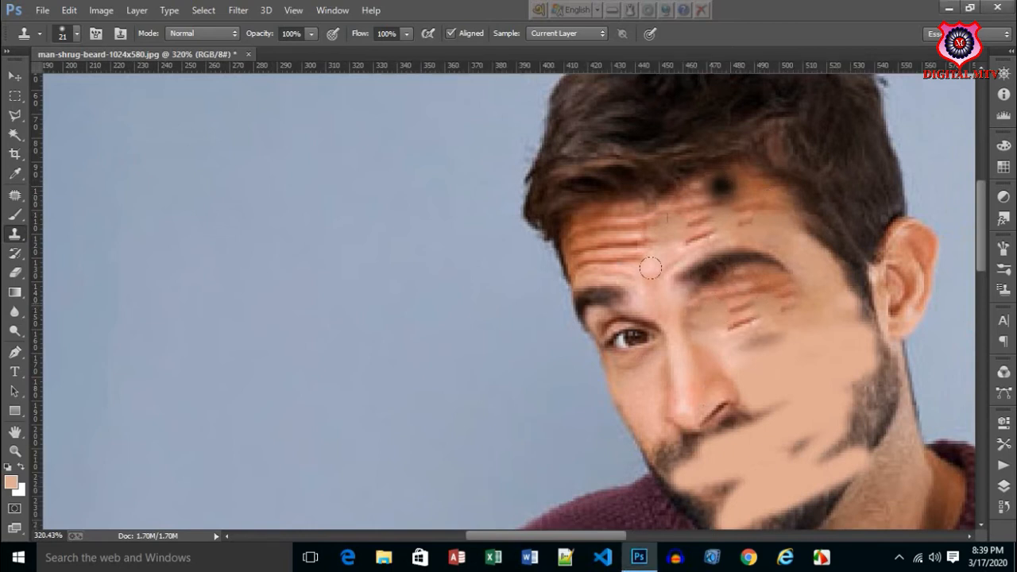
left_click(588, 227)
left_click(724, 316)
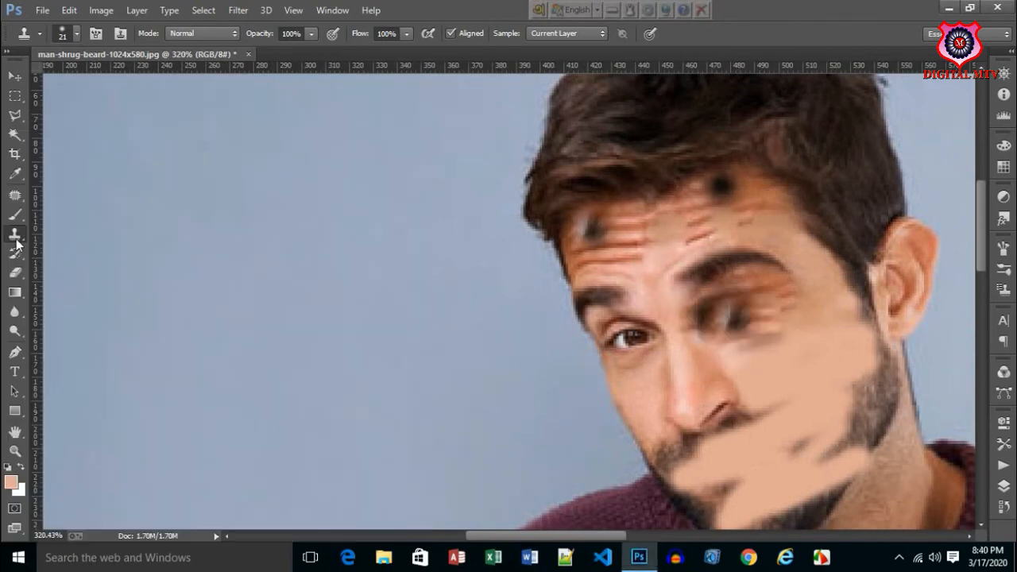
Look at the History Brush and Art History Brush variants and activate the History Brush tool
left_click(16, 240)
left_click(15, 253)
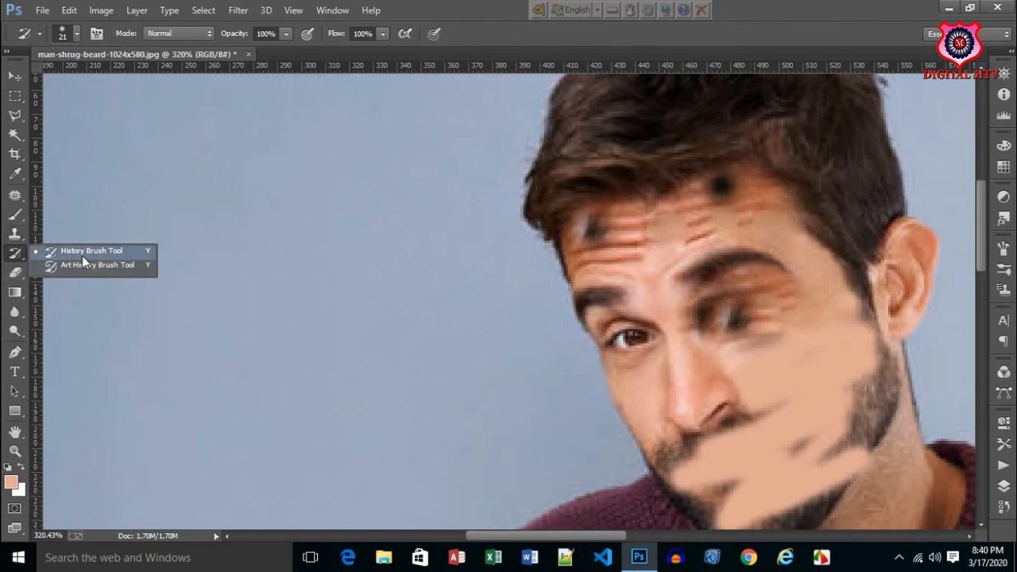
left_click(82, 252)
Try erasing across the man's forehead, eye and cheek with the Eraser tool
left_click(15, 272)
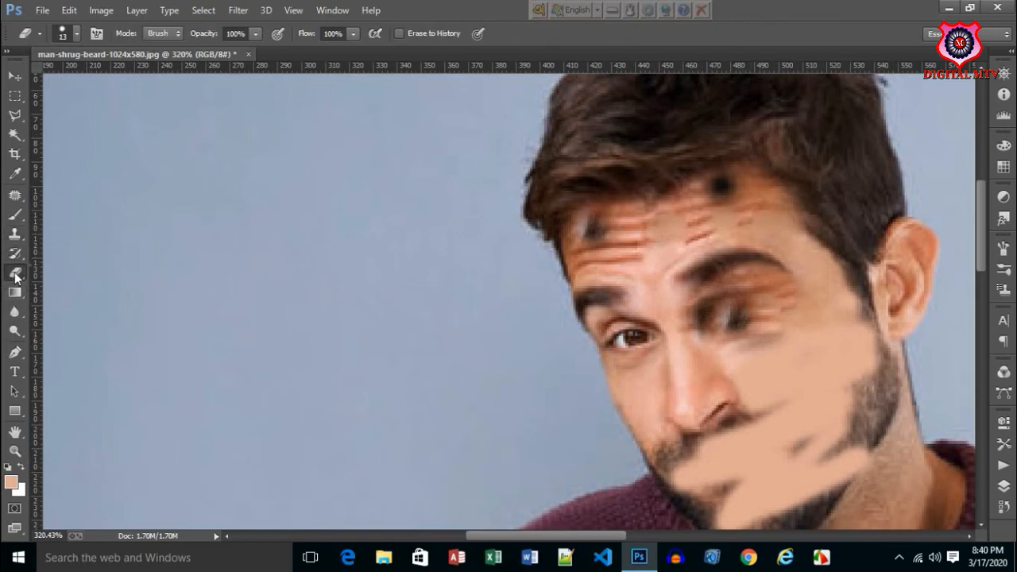
left_click(17, 274)
left_click(55, 268)
mouse_move(635, 261)
left_mouse_down()
mouse_move(710, 227)
mouse_move(799, 220)
mouse_move(624, 211)
mouse_move(791, 292)
left_mouse_up()
mouse_move(732, 360)
left_mouse_down()
mouse_move(815, 376)
mouse_move(792, 393)
left_mouse_up()
Try a short foreground-to-background gradient on the blue backdrop with the Gradient tool and undo it
left_click(14, 292)
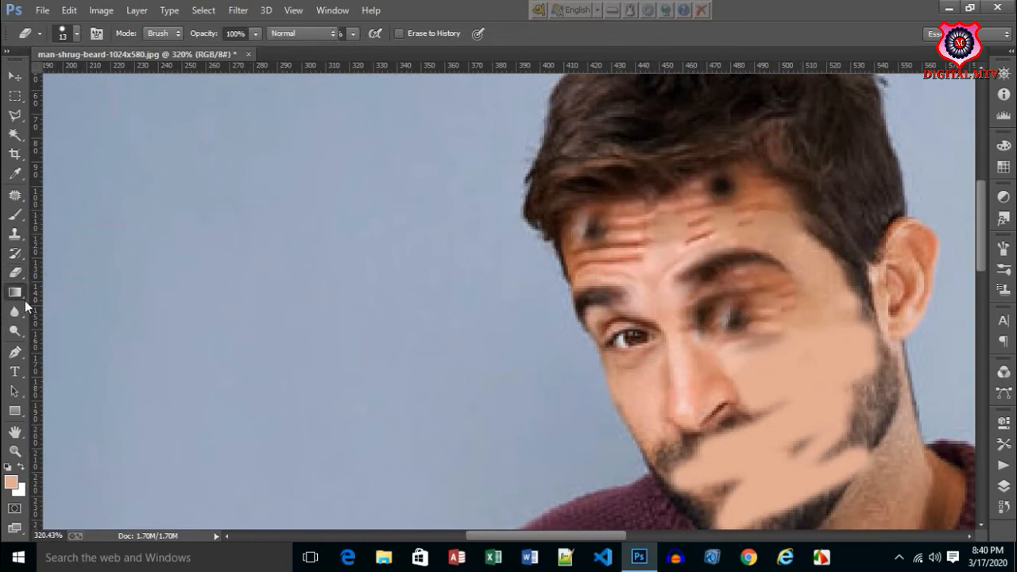
left_click(87, 290)
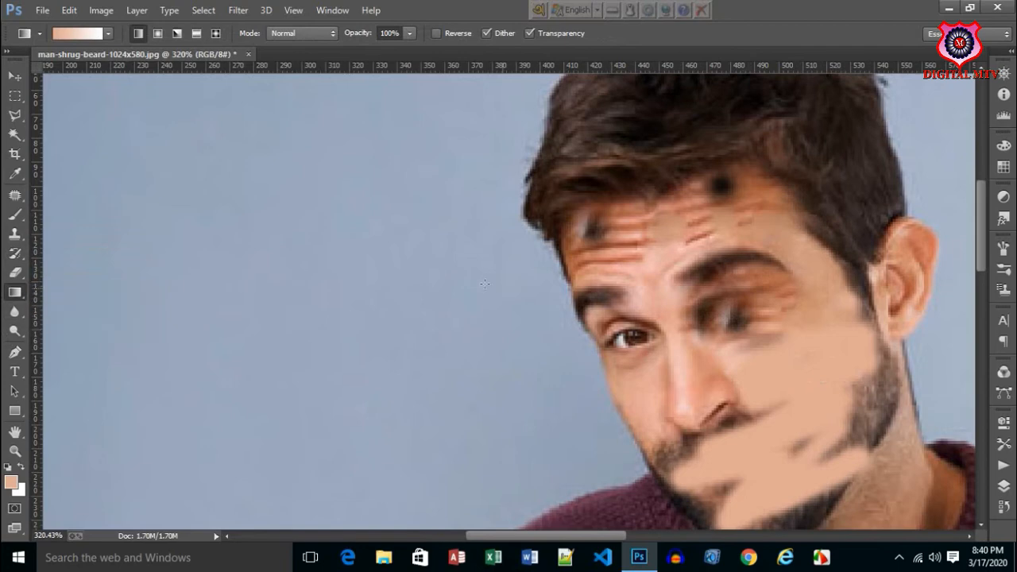
left_click_drag(156, 253, 140, 261)
key("ctrl+z")
Set the gradient to the Blue, Yellow, Blue preset
left_click(86, 34)
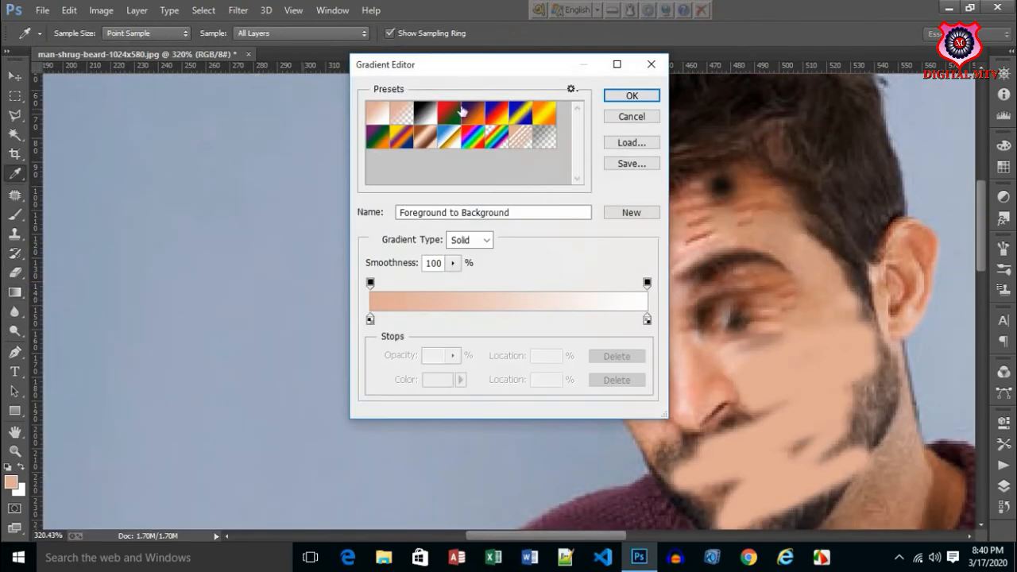
left_click(651, 64)
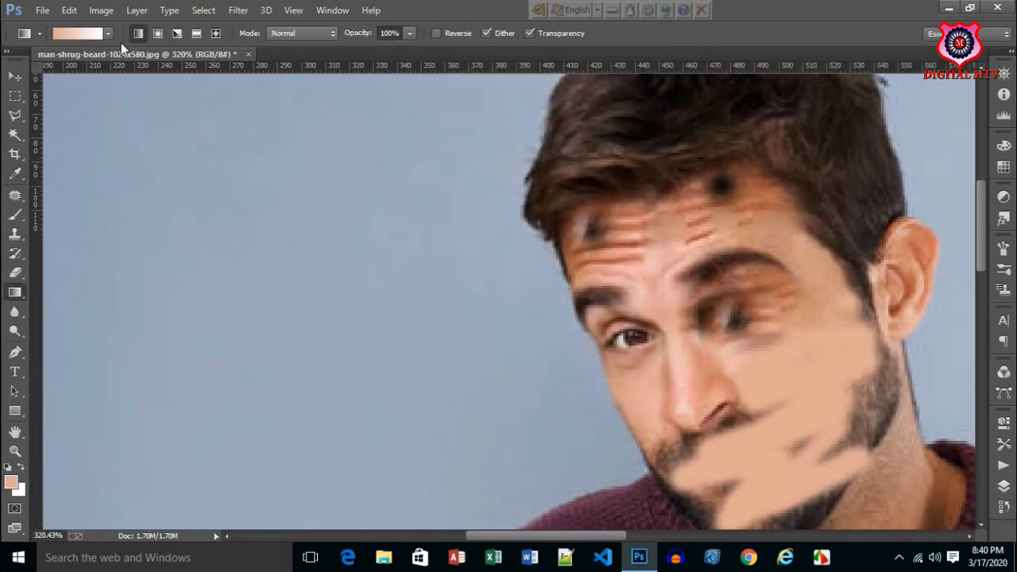
left_click(79, 34)
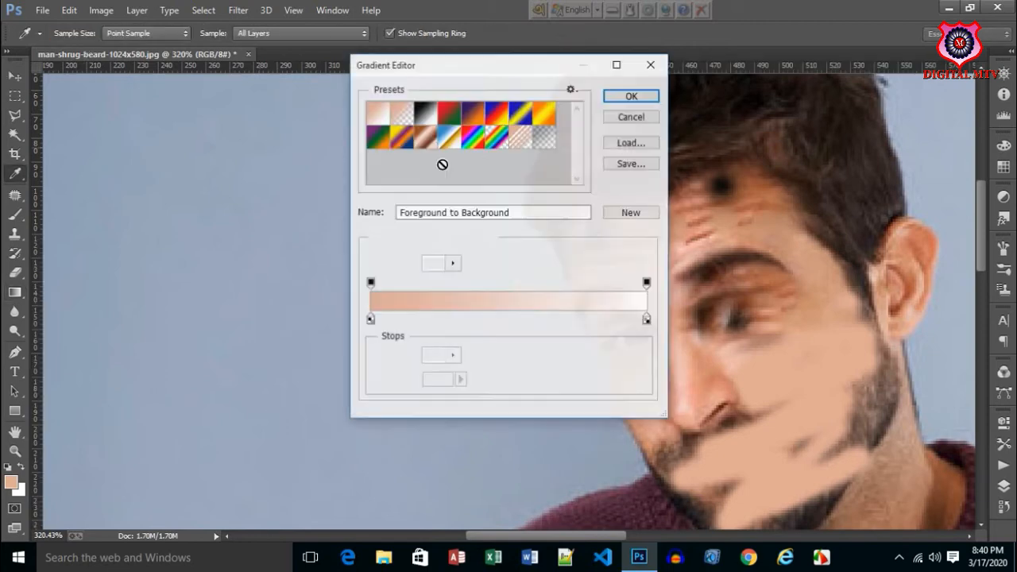
left_click(647, 319)
left_click(482, 119)
left_click(522, 118)
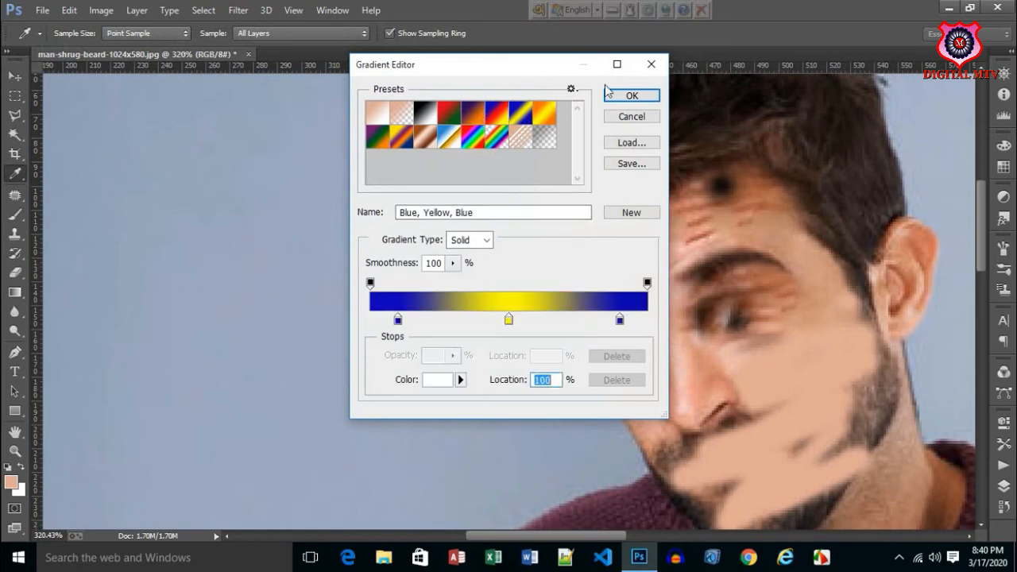
left_click(628, 97)
Cover the whole photo with a diagonal blue-yellow-blue gradient, and redraw it with a short span for a narrow yellow band
left_click_drag(730, 215, 685, 236)
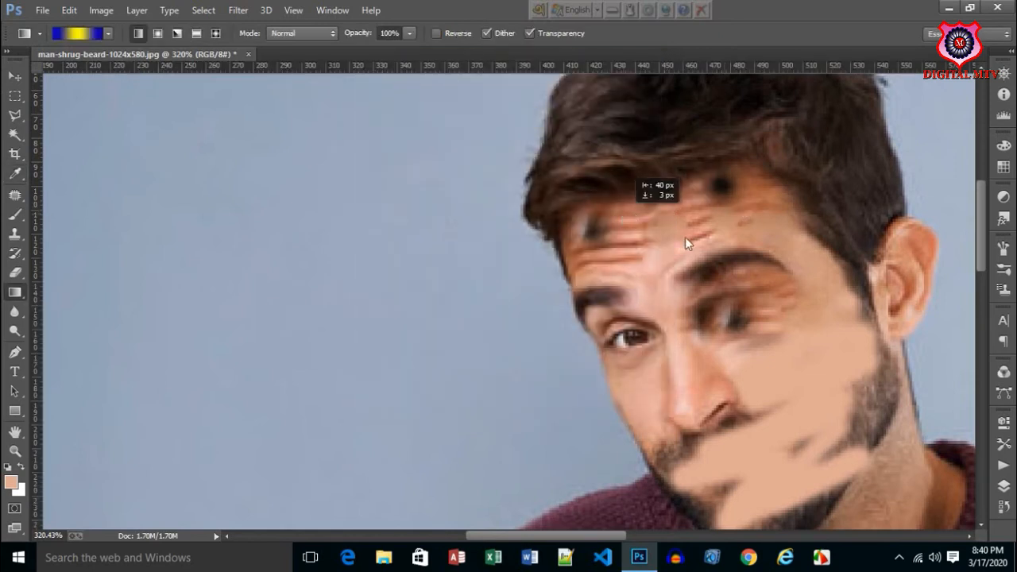
left_click(496, 224)
scroll(583, 220, "down", 6)
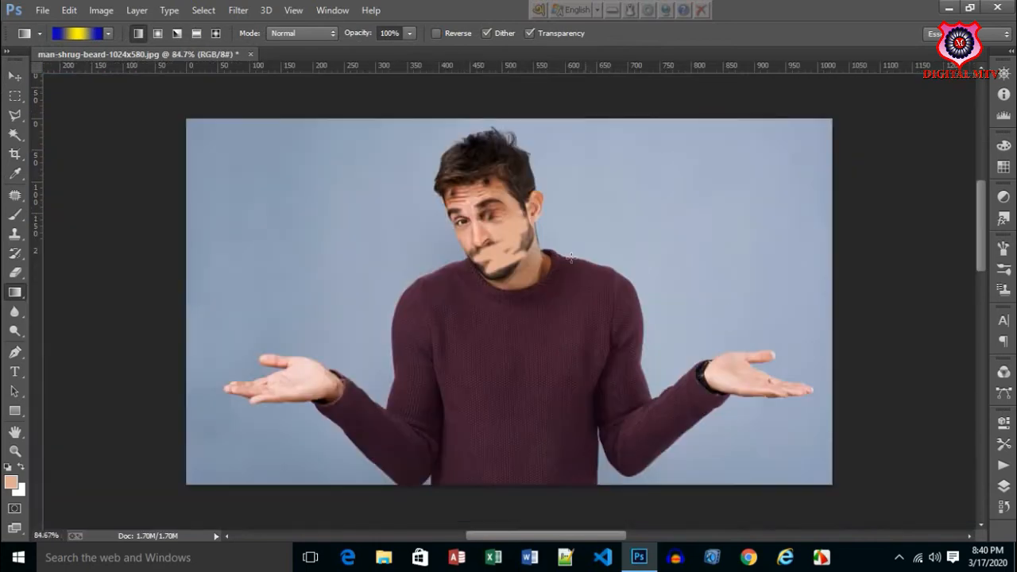
left_click_drag(591, 182, 361, 333)
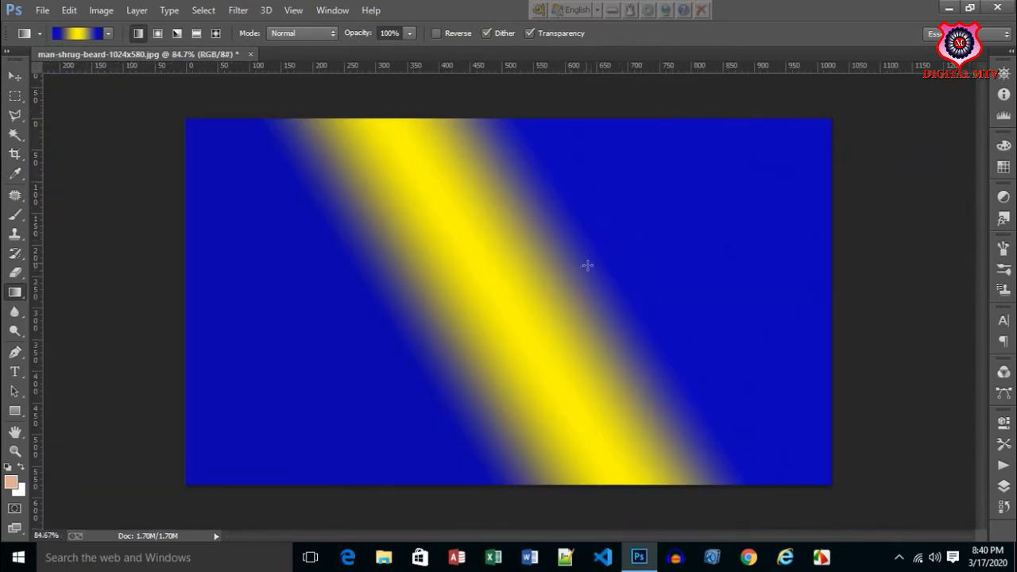
left_click_drag(587, 265, 624, 241)
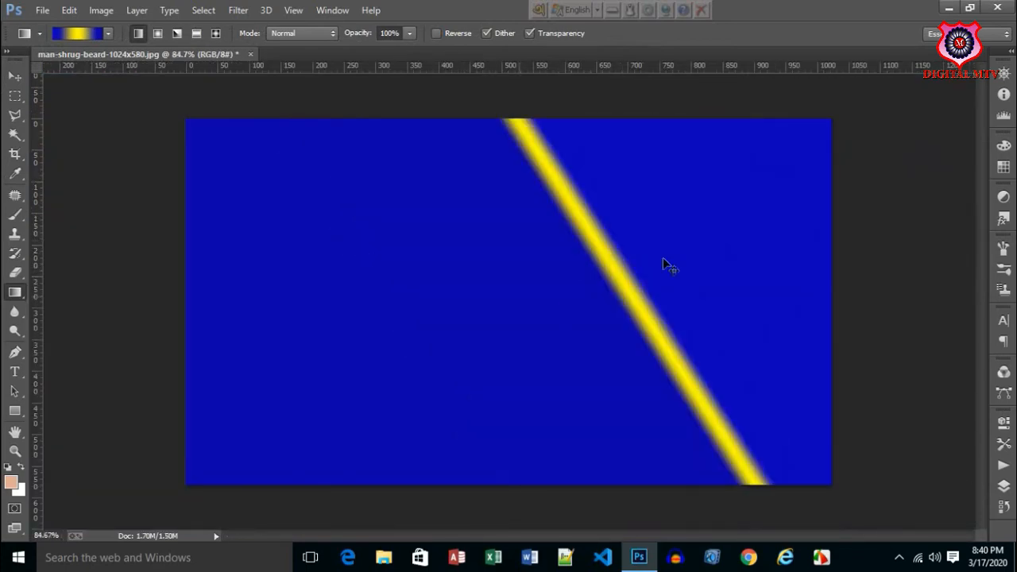
Activate the Blur tool and open a fresh copy of man-shrug-beard-1024x580.jpg, docking its window in the workspace
left_click(8, 317)
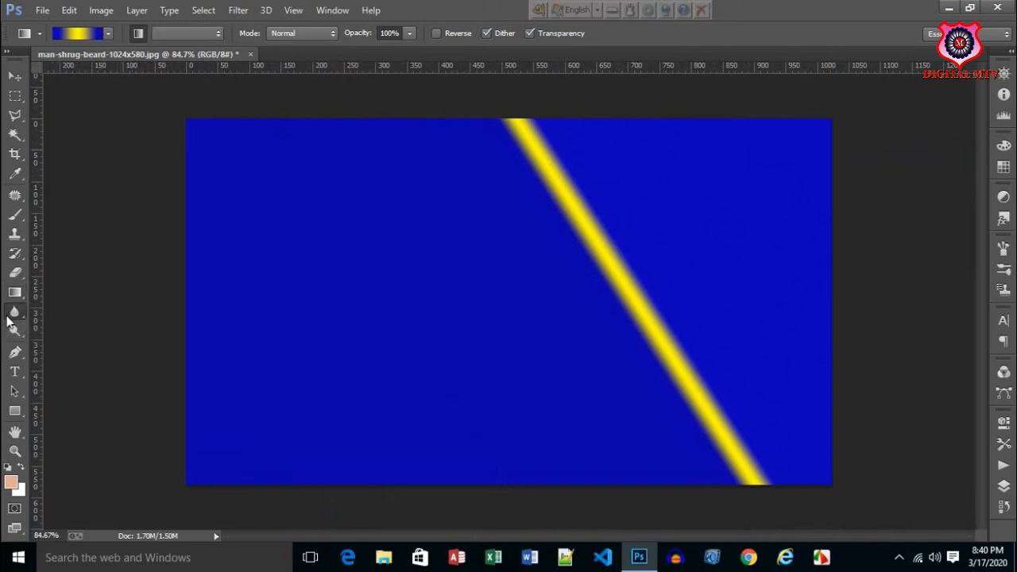
left_click(90, 310)
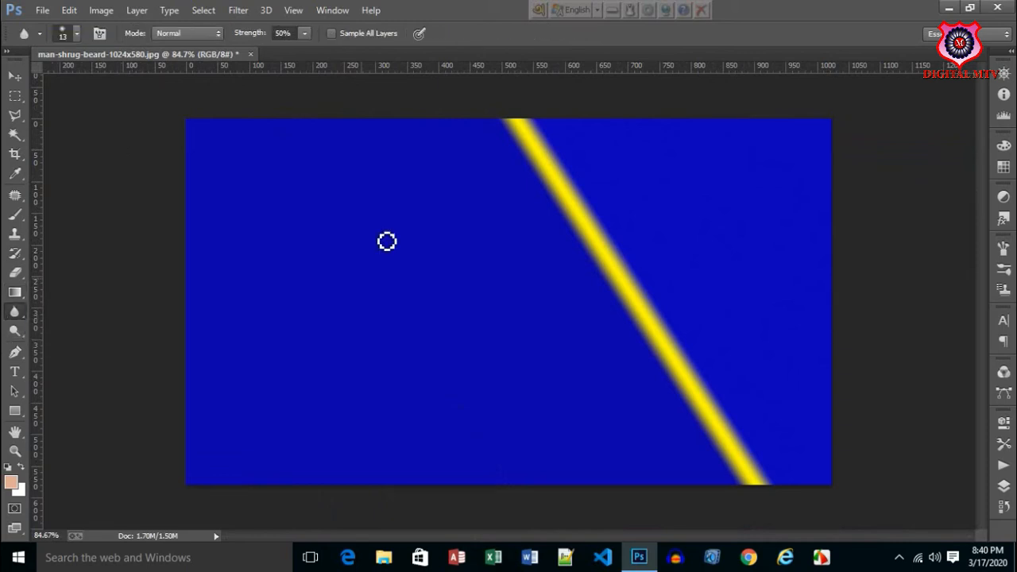
left_click(43, 10)
left_click(58, 40)
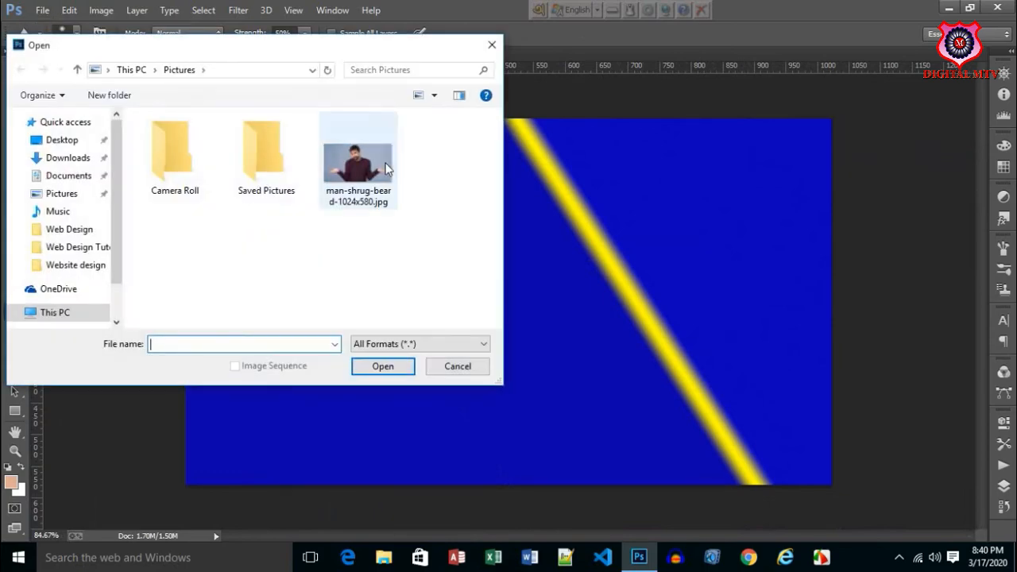
double_click(359, 163)
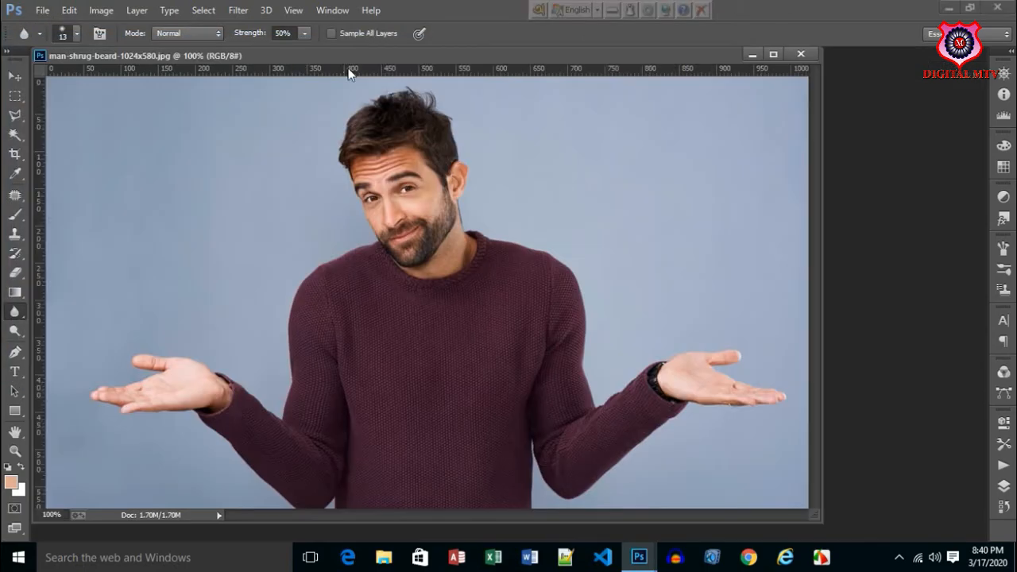
mouse_move(348, 69)
left_mouse_down()
mouse_move(408, 83)
mouse_move(402, 63)
mouse_move(395, 77)
mouse_move(383, 55)
left_mouse_up()
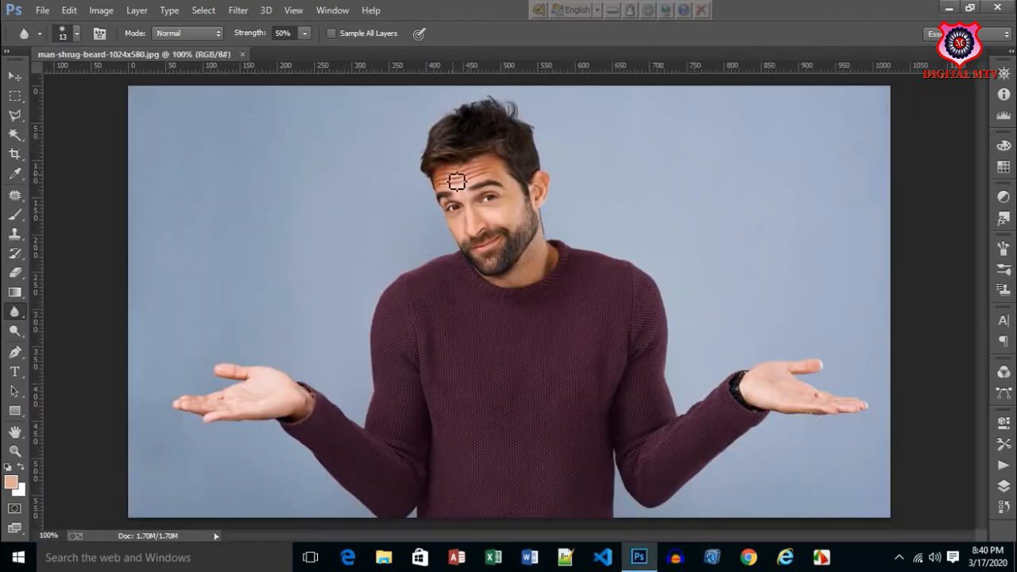
left_click_drag(436, 182, 509, 254)
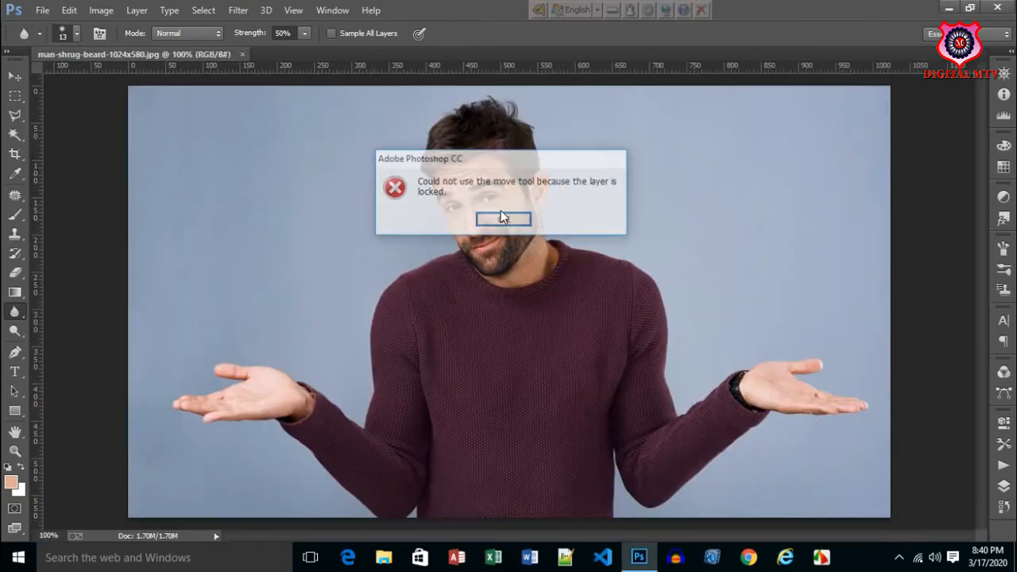
left_click(505, 220)
left_click_drag(422, 154, 469, 213)
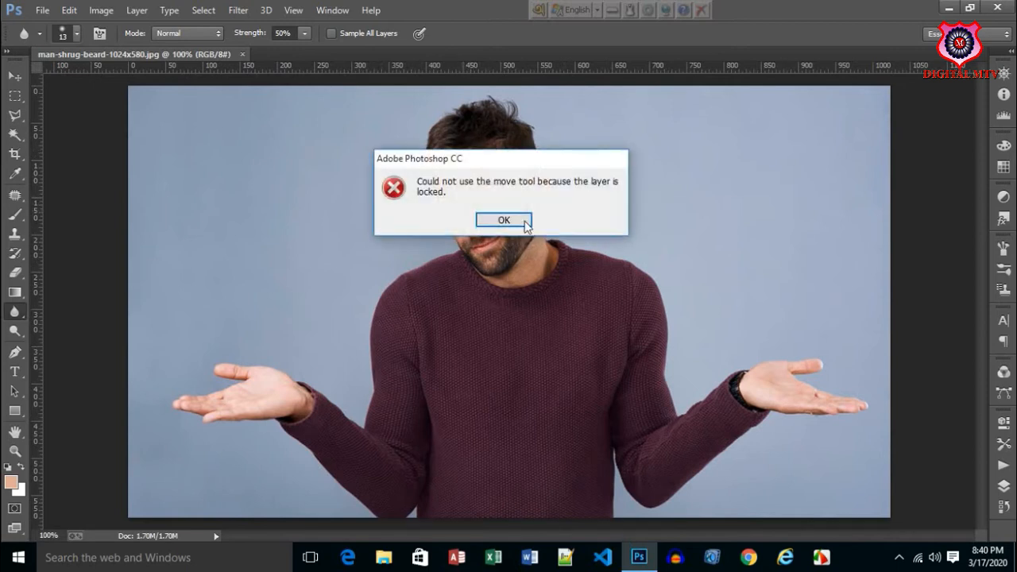
left_click(522, 220)
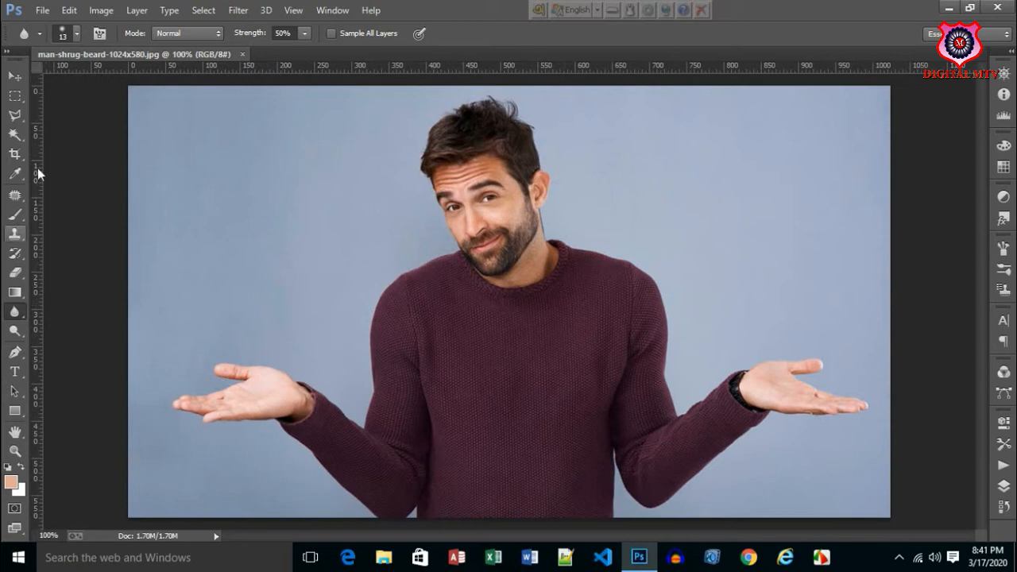
Set the Blur brush size to 163 px and blur the man's face at 50% strength
left_click(77, 34)
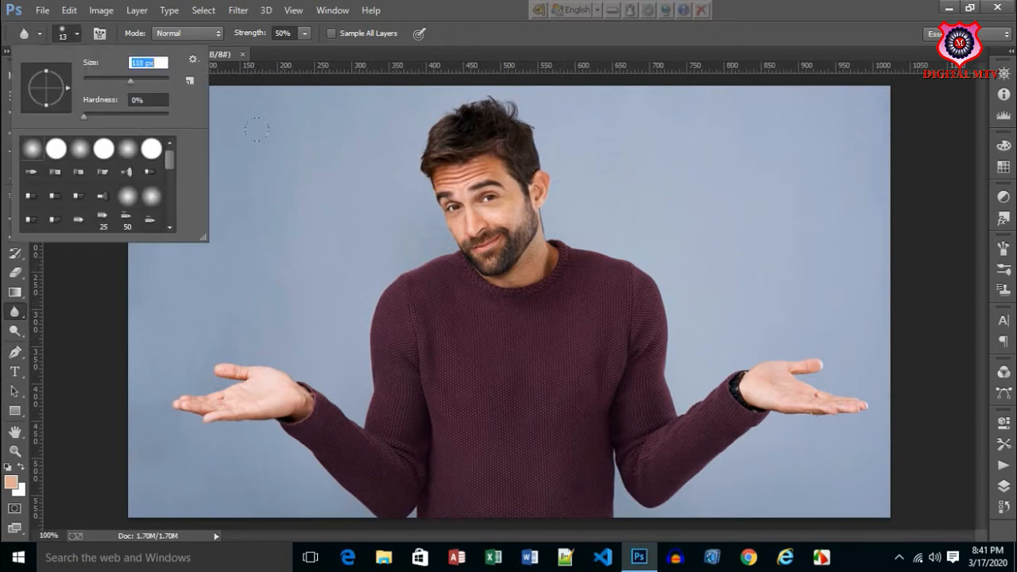
left_click(383, 140)
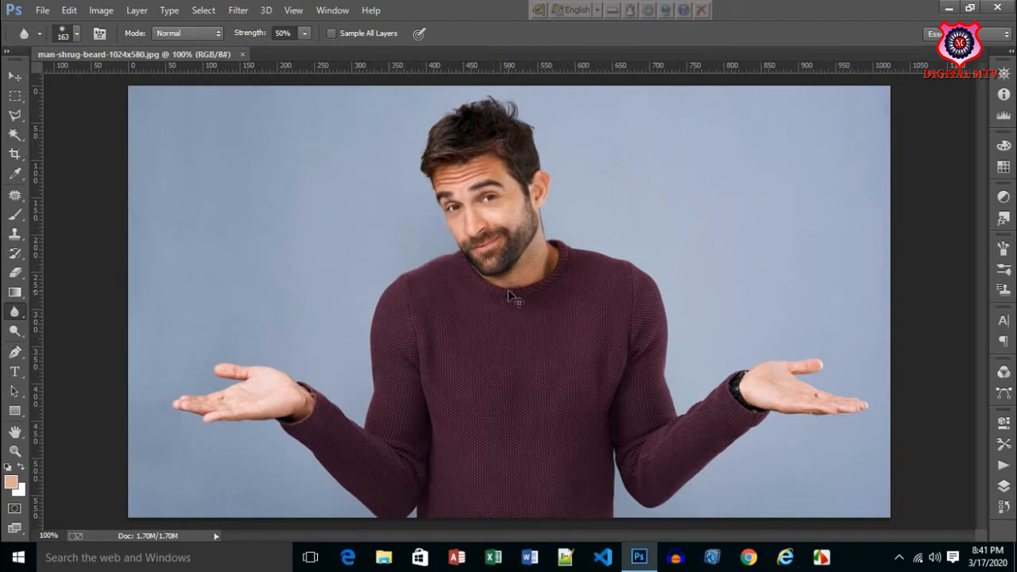
left_click_drag(419, 159, 538, 267)
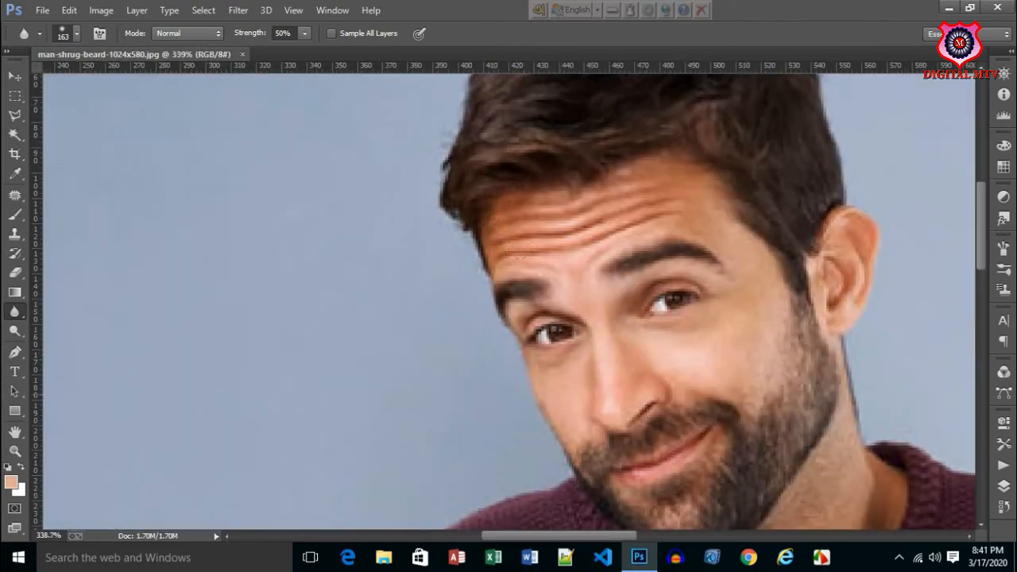
left_click_drag(564, 228, 543, 332)
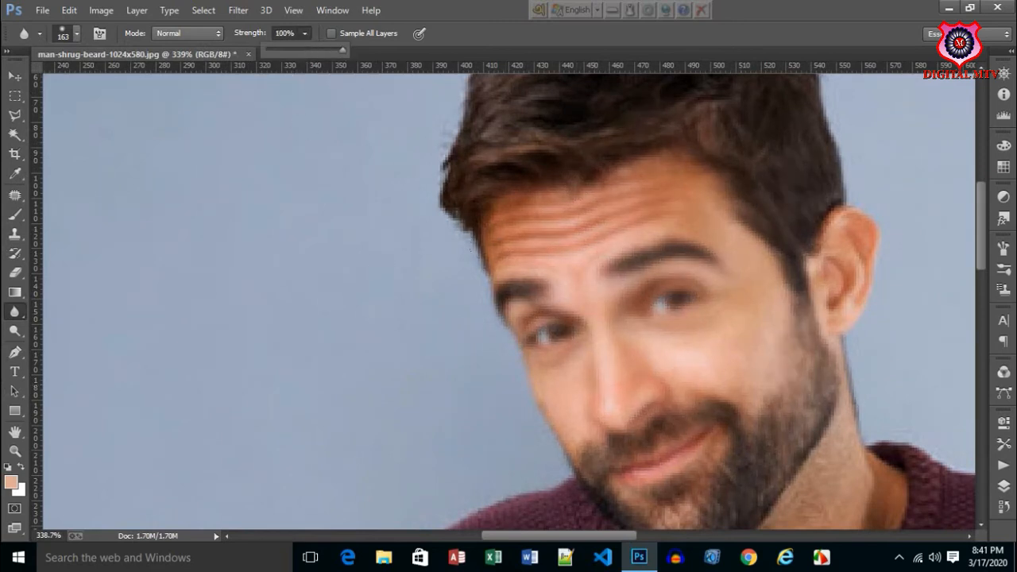
Set the Blur strength to 100% and blur the man's face, hair and sweater collar more heavily
left_click(482, 241)
left_click_drag(508, 239, 563, 273)
left_click_drag(696, 375, 588, 365)
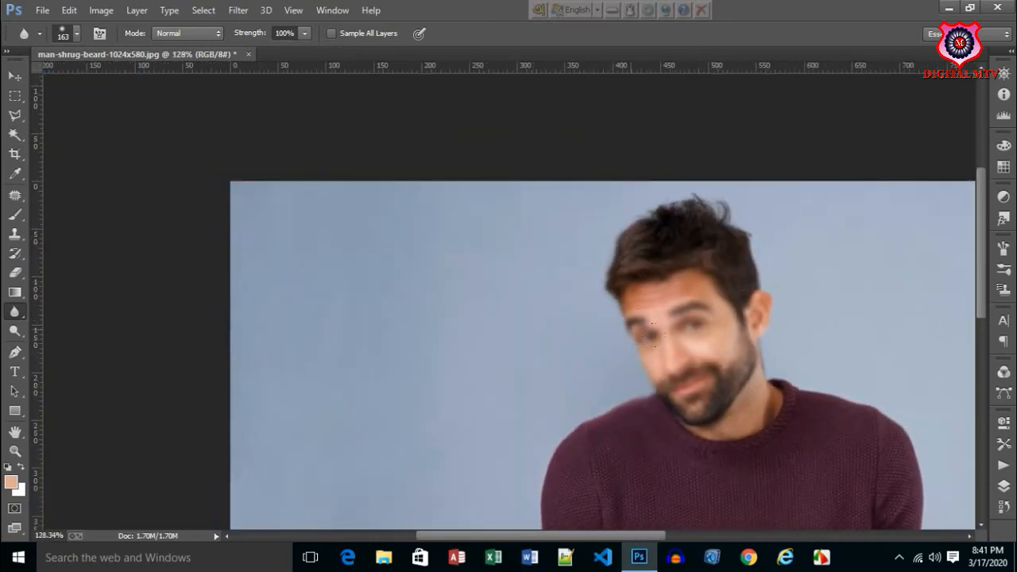
scroll(580, 245, "down", 3)
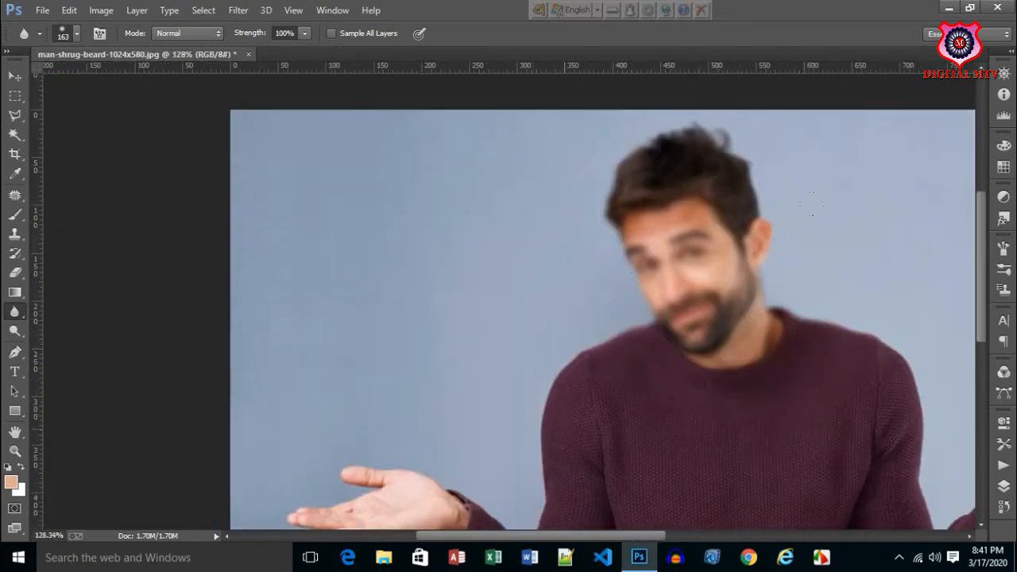
Lighten broad wavy strokes across the backdrop beside the man with the Dodge tool at 50% exposure on midtones
left_click(14, 331)
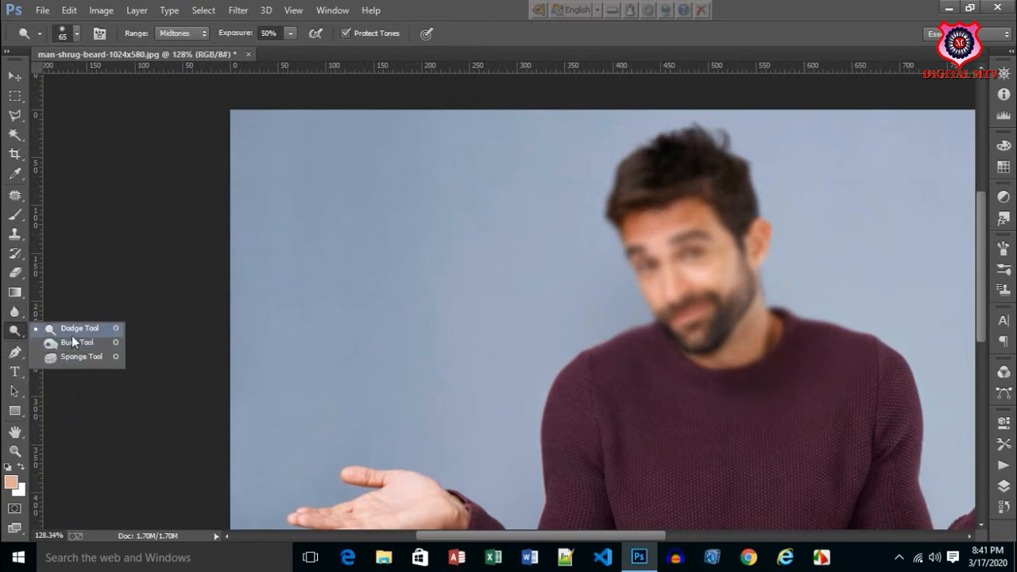
left_click(84, 330)
mouse_move(596, 337)
left_mouse_down()
mouse_move(447, 390)
mouse_move(604, 263)
mouse_move(97, 191)
mouse_move(206, 309)
left_mouse_up()
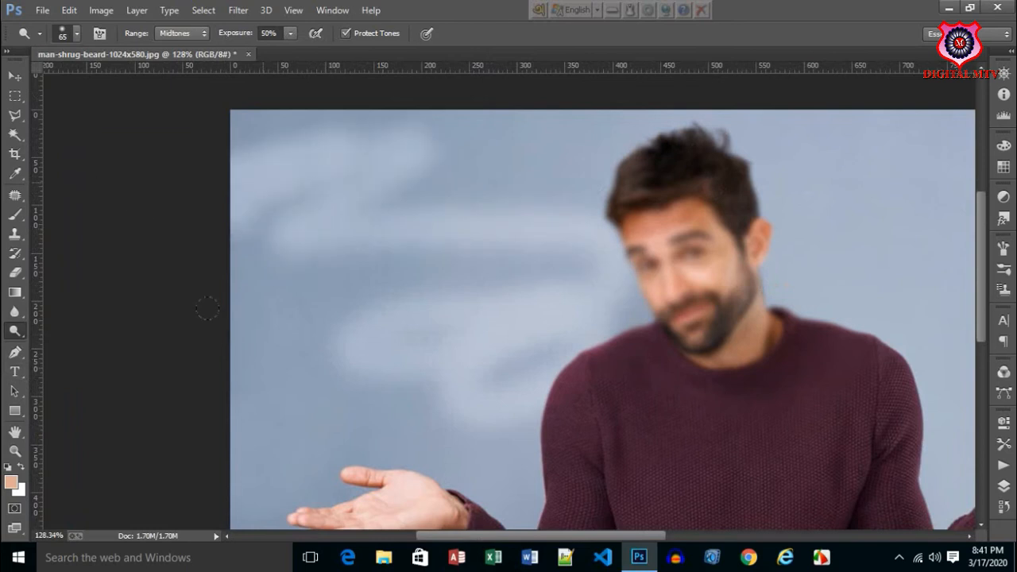
Start a Pen tool path from the photo's lower edge around the man's left-hand open palm and back along the forearm
left_click(14, 352)
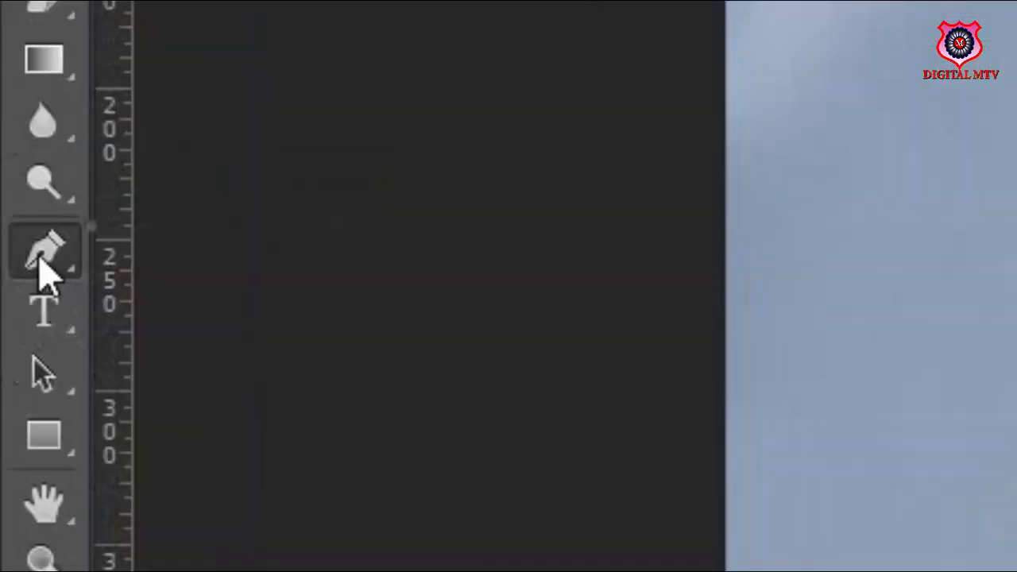
right_click(15, 356)
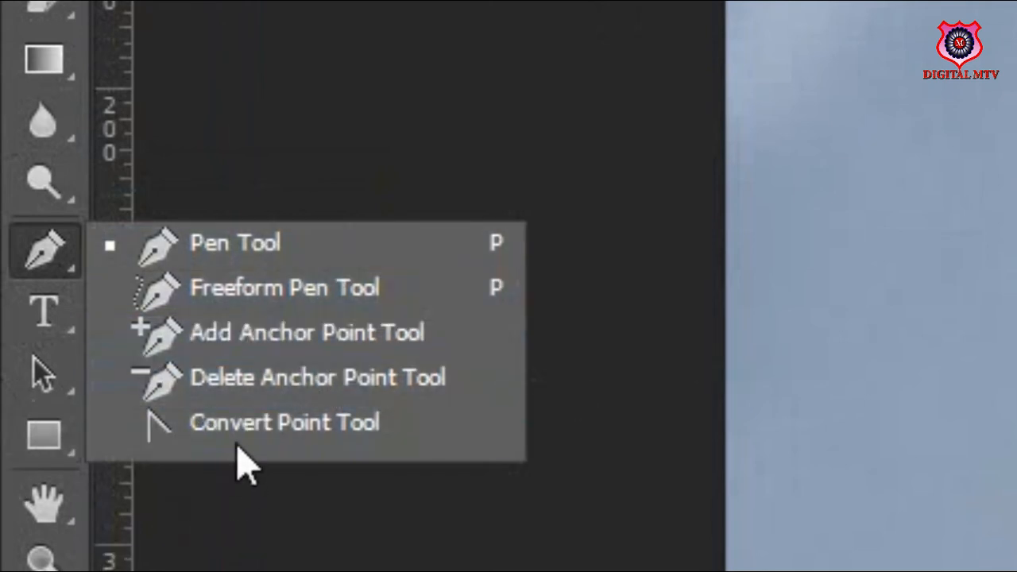
left_click(317, 245)
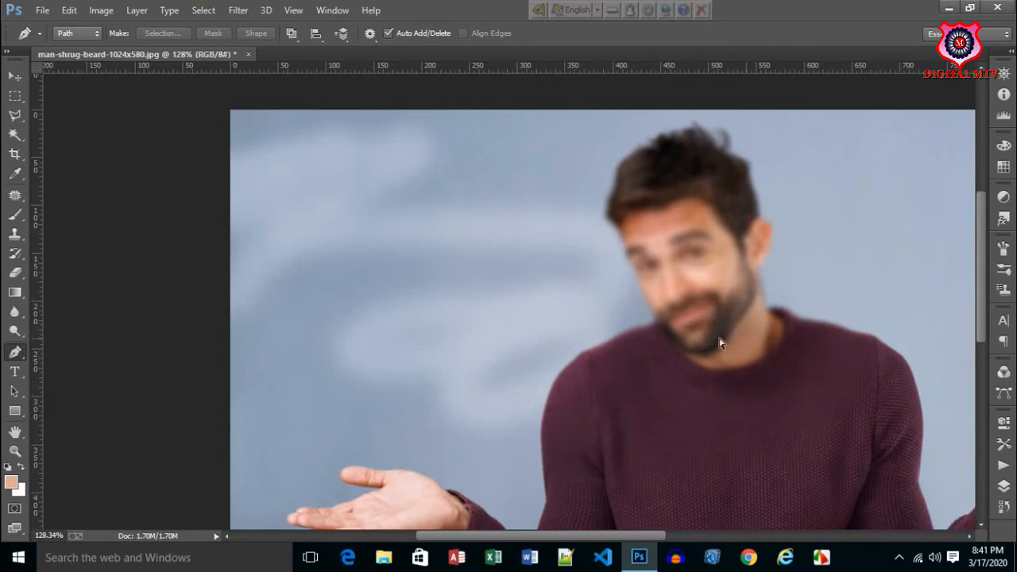
key("ctrl+space")
left_click_drag(722, 346, 677, 359)
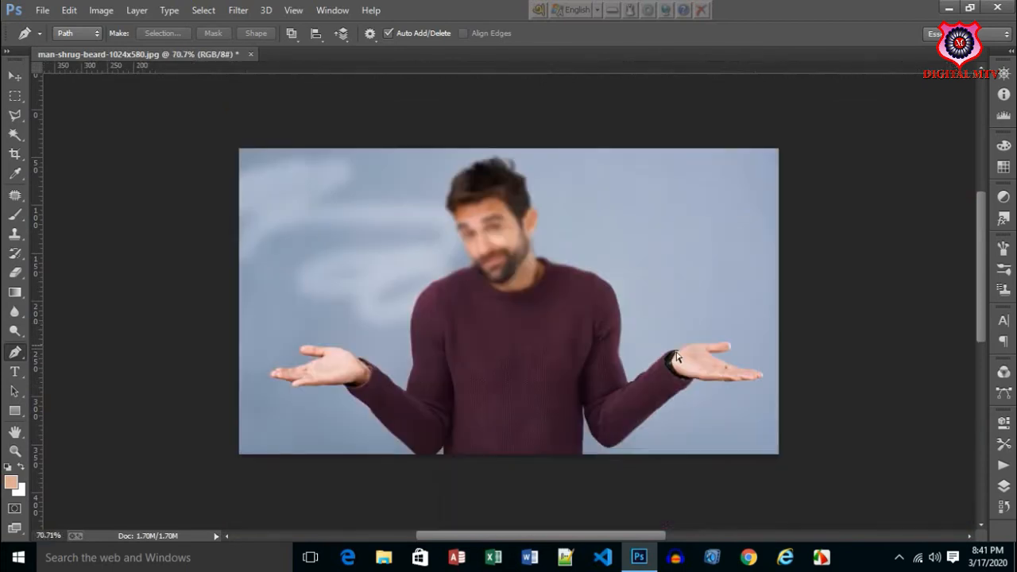
key("ctrl+space")
left_click_drag(404, 419, 443, 445)
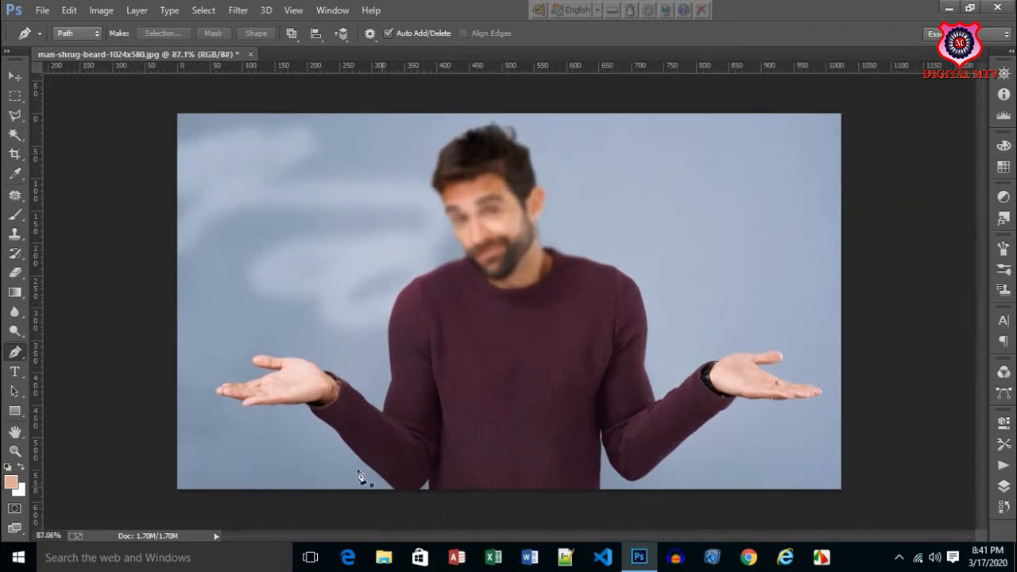
left_click(319, 441)
left_click_drag(216, 353, 263, 341)
left_click_drag(359, 380, 377, 393)
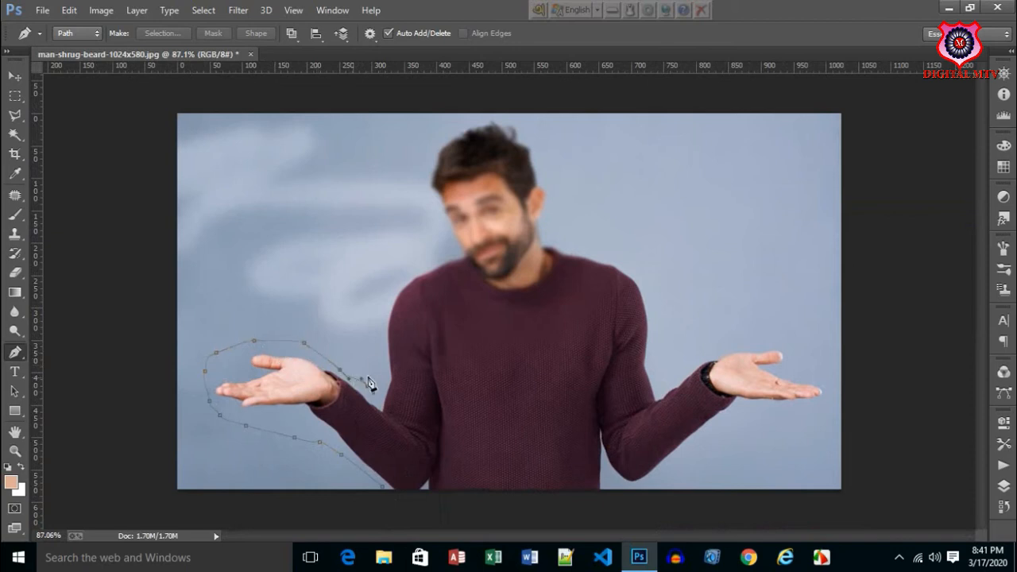
Continue the Pen path from the forearm up past the near shoulder, around the man's head and across to his opposite shoulder
left_click(406, 241)
left_click(422, 201)
left_click_drag(416, 149, 416, 139)
left_click_drag(423, 128, 437, 128)
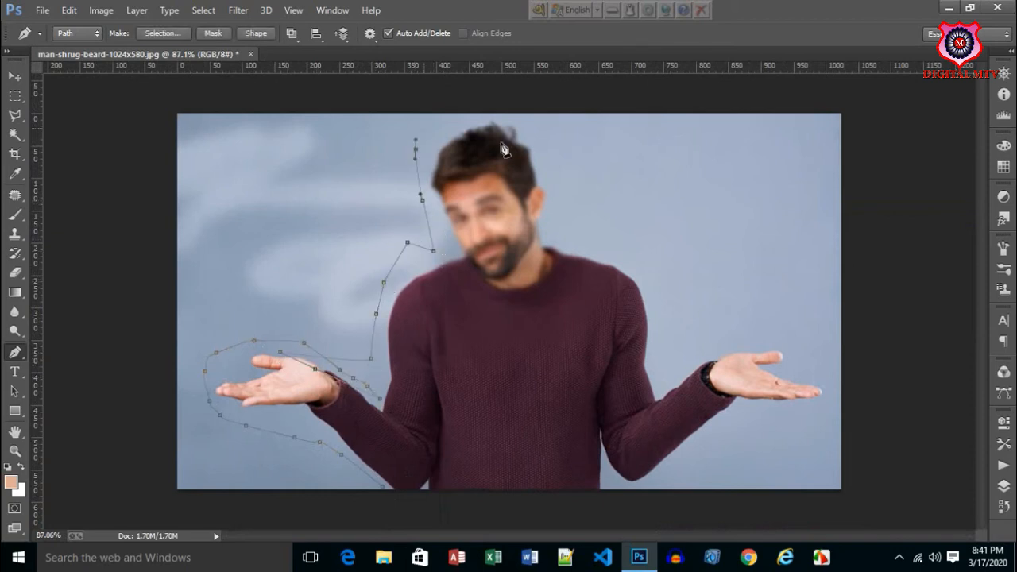
left_click(501, 142)
left_click_drag(447, 260, 456, 253)
left_click_drag(592, 255, 646, 308)
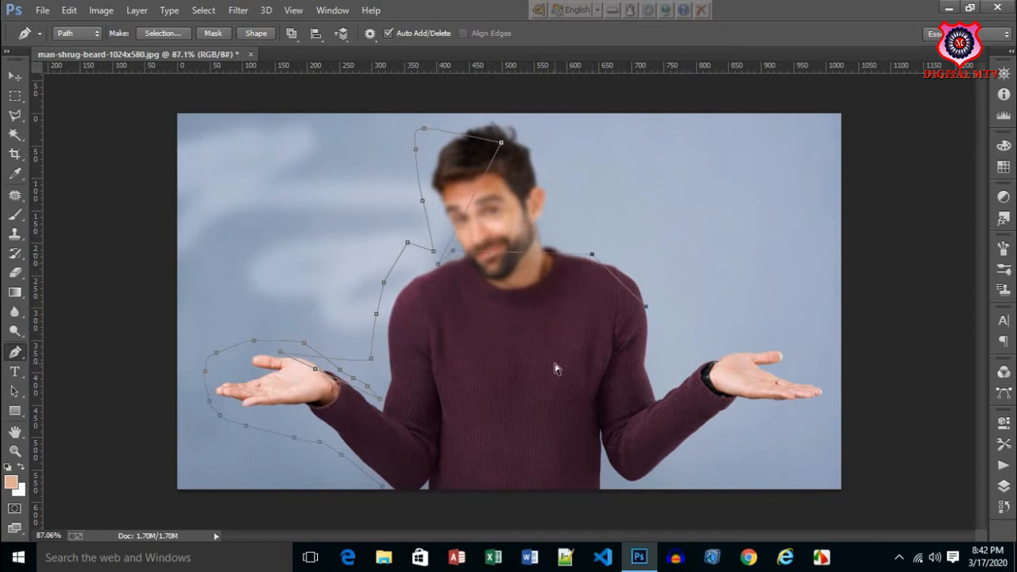
Convert the Pen path into a selection and try to move the selected area with the Move tool
key("ctrl+Return")
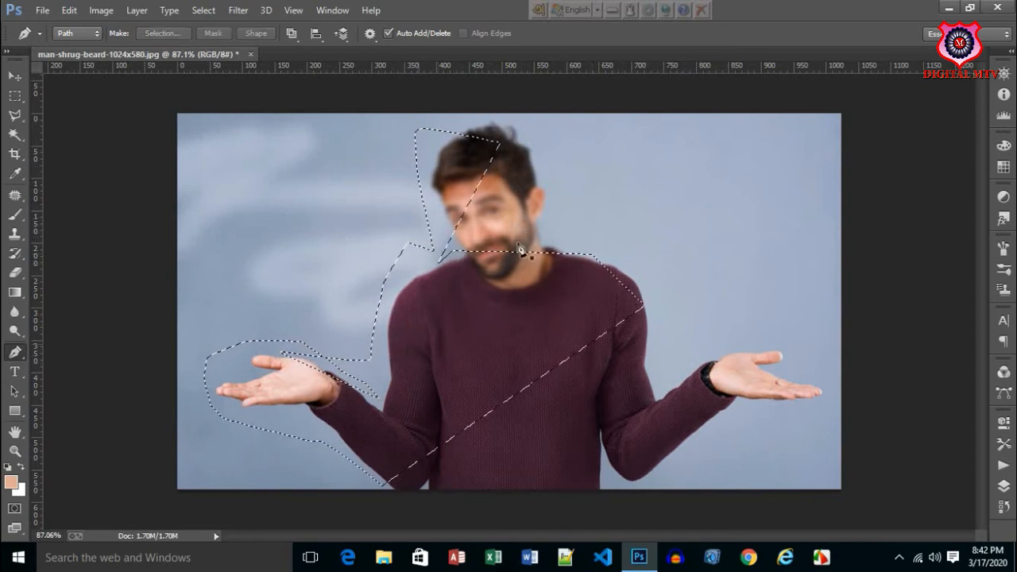
key("v")
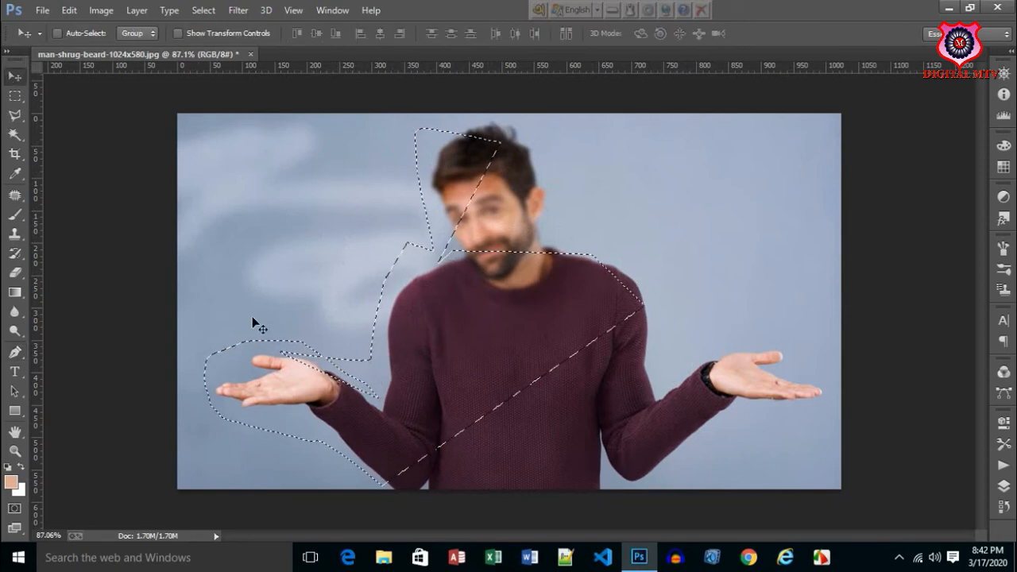
left_click_drag(421, 298, 480, 326)
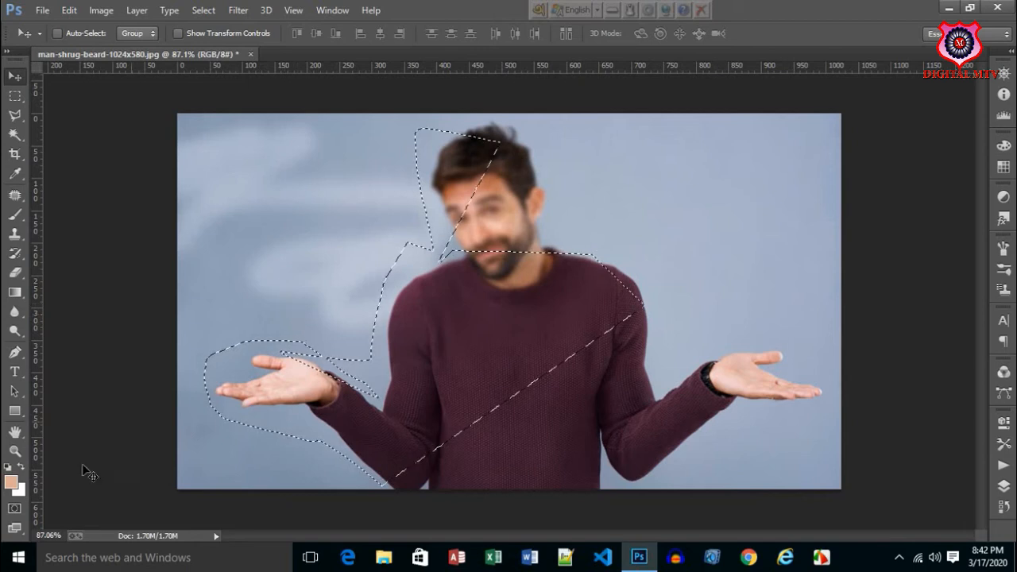
Deselect the area and place horizontal text "fjjasdfk" at 72 pt on the backdrop beside the man's head
left_click_drag(14, 431, 67, 429)
left_click(18, 397)
left_click(23, 374)
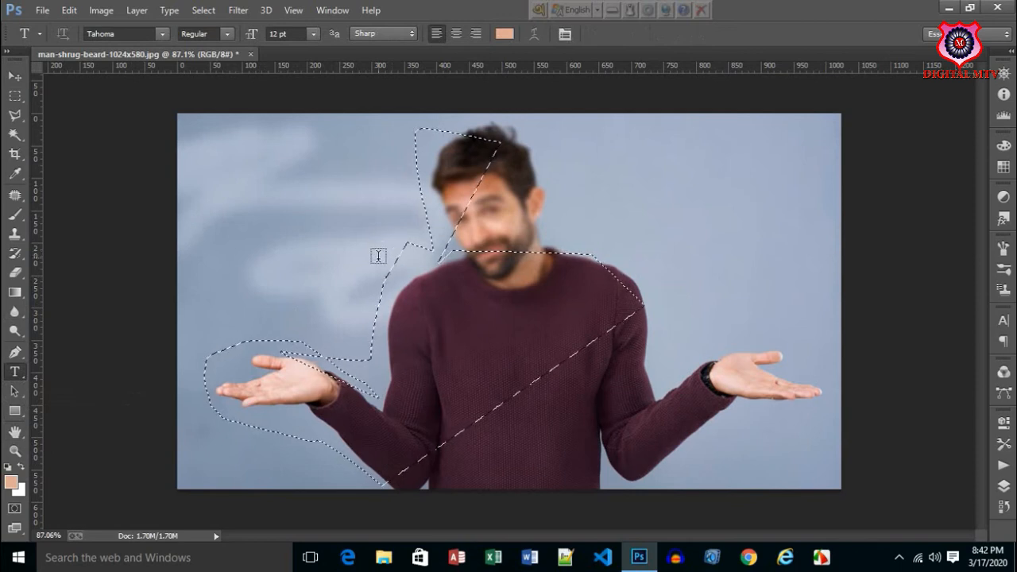
key("ctrl+d")
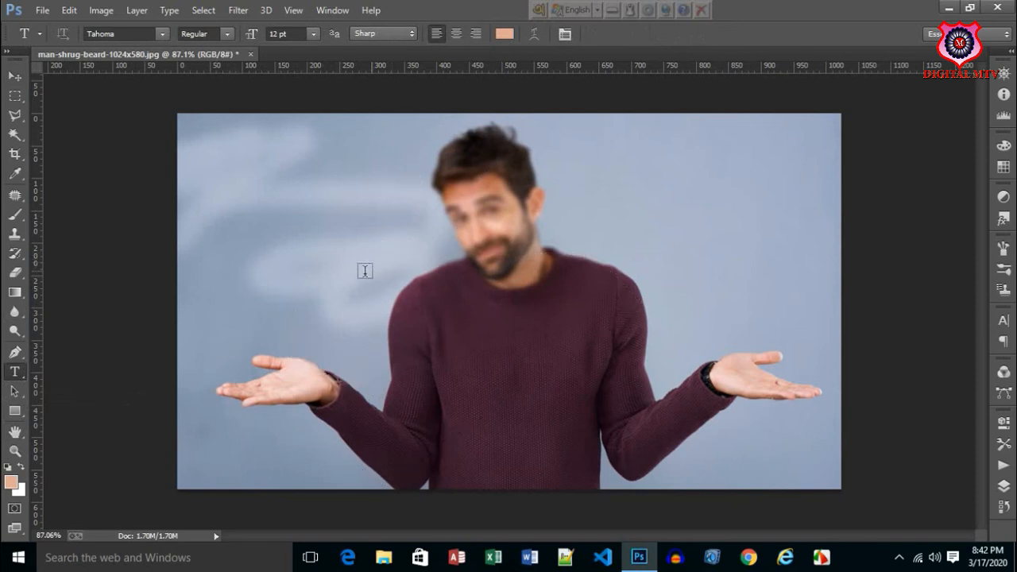
left_click(240, 211)
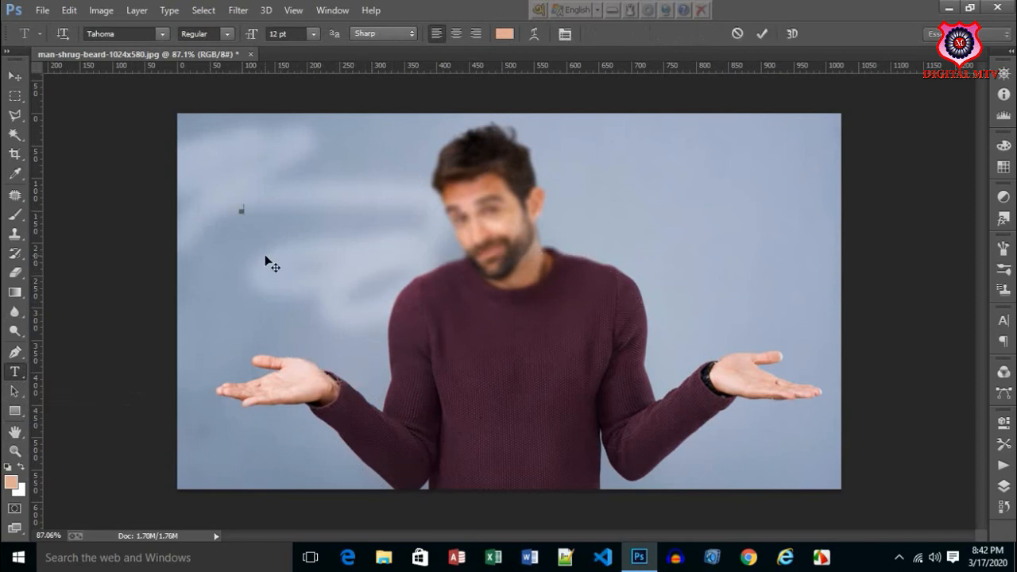
key("ctrl+a")
left_click(313, 35)
left_click(287, 286)
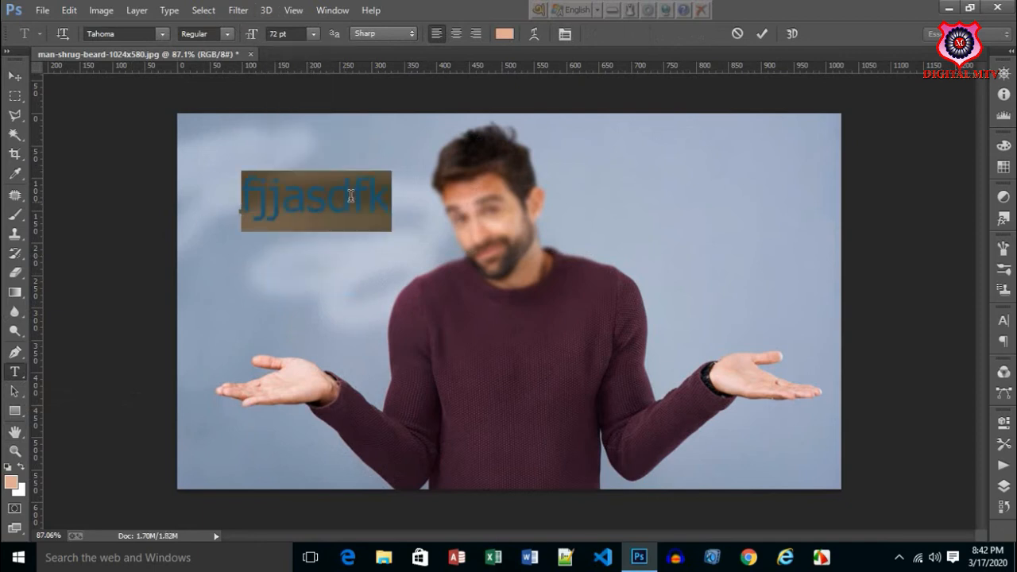
Replace the placeholder text with "digital mtv"
left_click(351, 197)
key("ctrl+a")
key("Left")
key("Right")
key("Right")
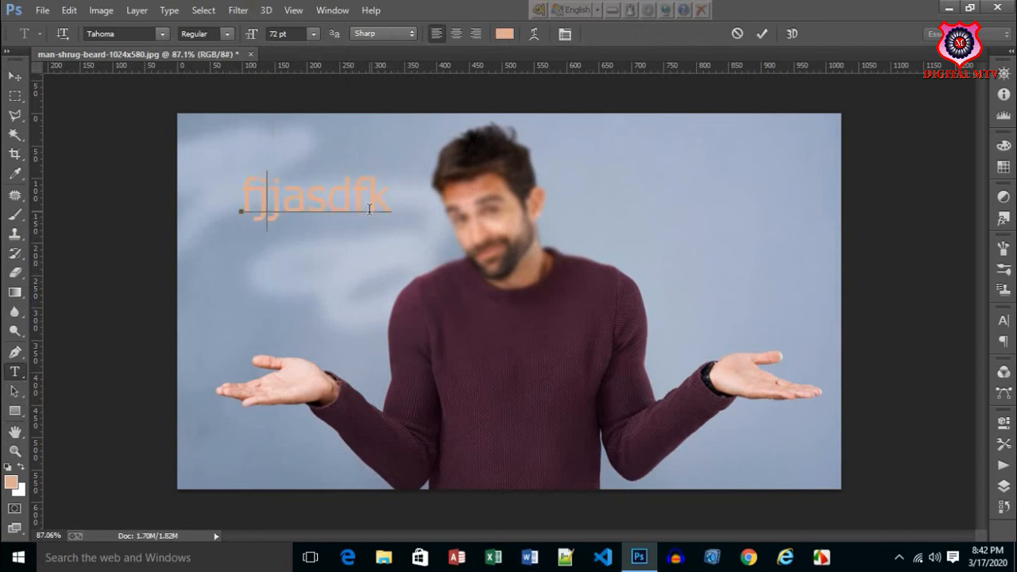
key("ctrl+a")
type("digital")
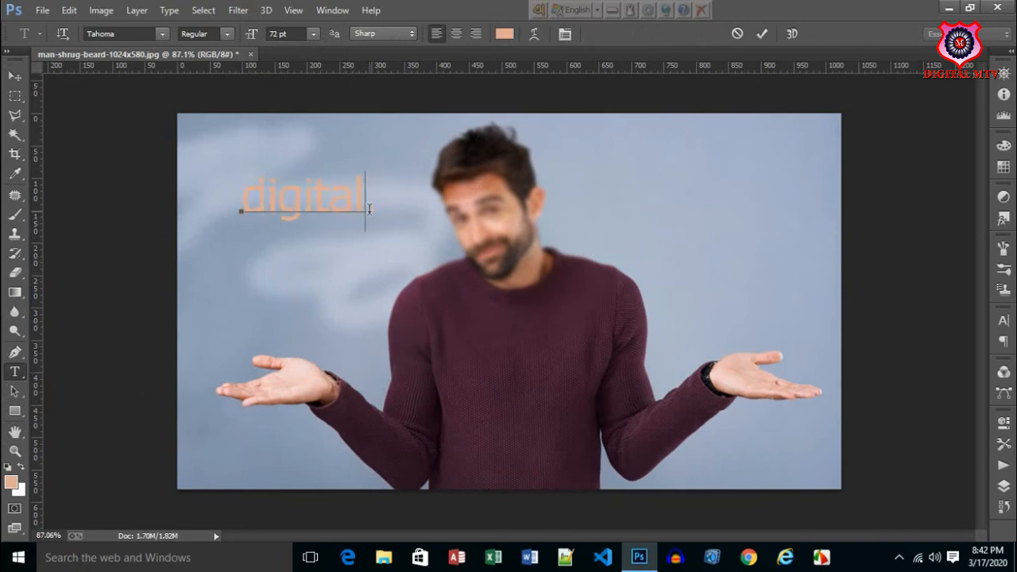
type(" mtv")
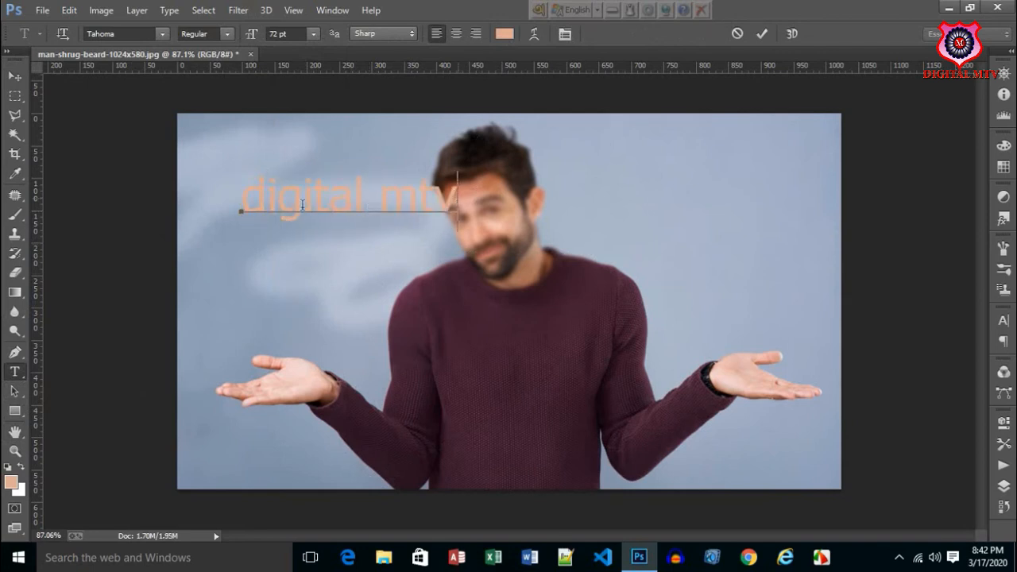
Recolour the "digital mtv" text black and move it across the man's chin and sweater collar
key("ctrl+a")
left_click(505, 34)
left_click_drag(527, 256, 461, 425)
left_click(828, 229)
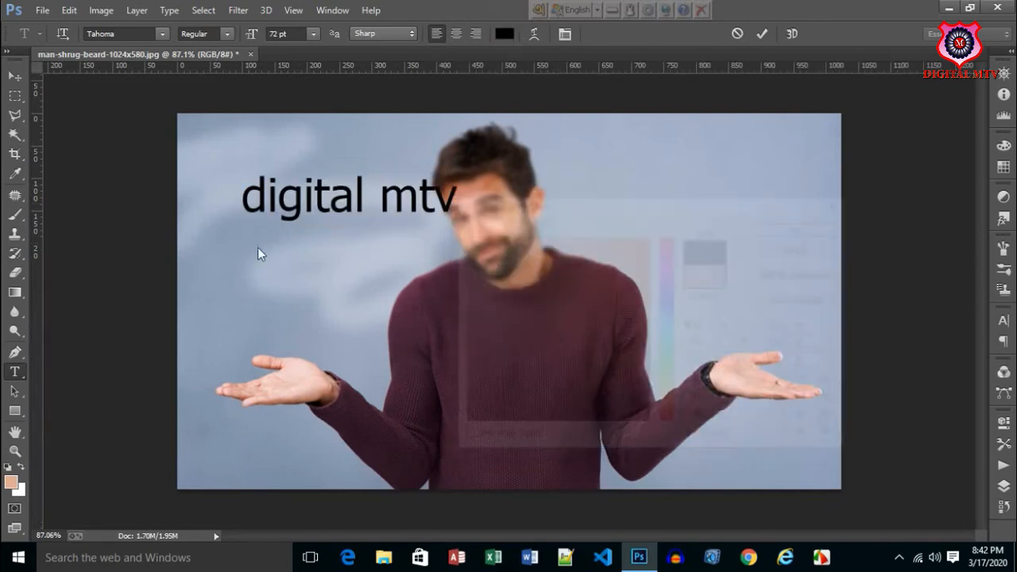
left_click(303, 203)
left_click_drag(333, 272, 604, 321)
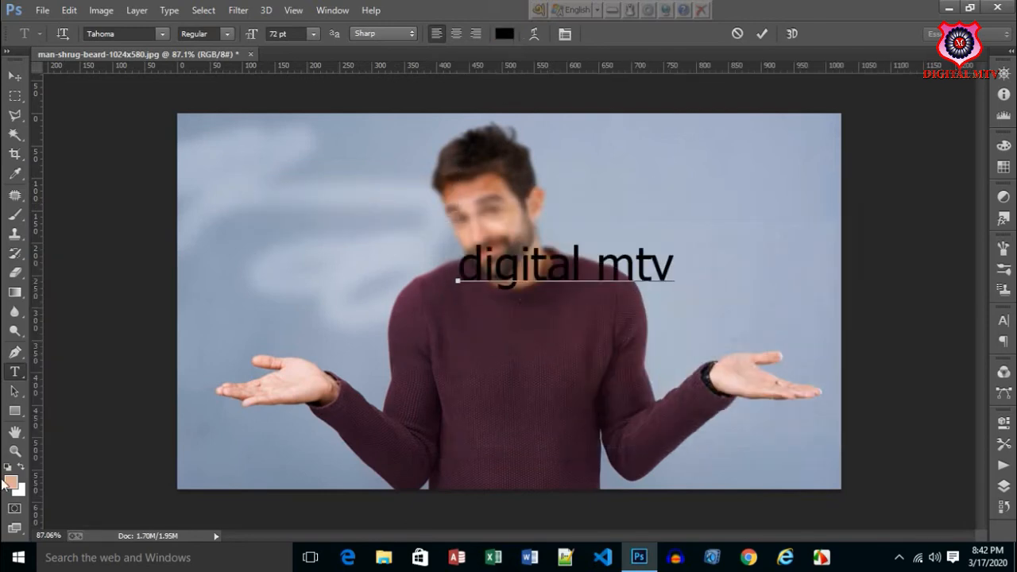
Enter "fjdhsjfh" with the Vertical Type Mask tool, starting on the backdrop above the man's left-hand palm
right_click(8, 374)
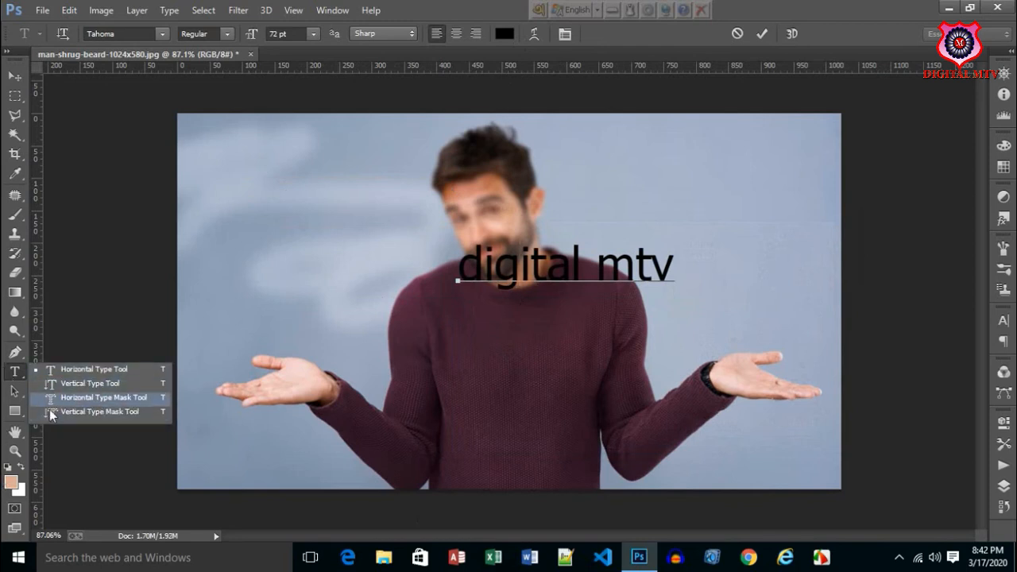
left_click(100, 411)
left_click(251, 286)
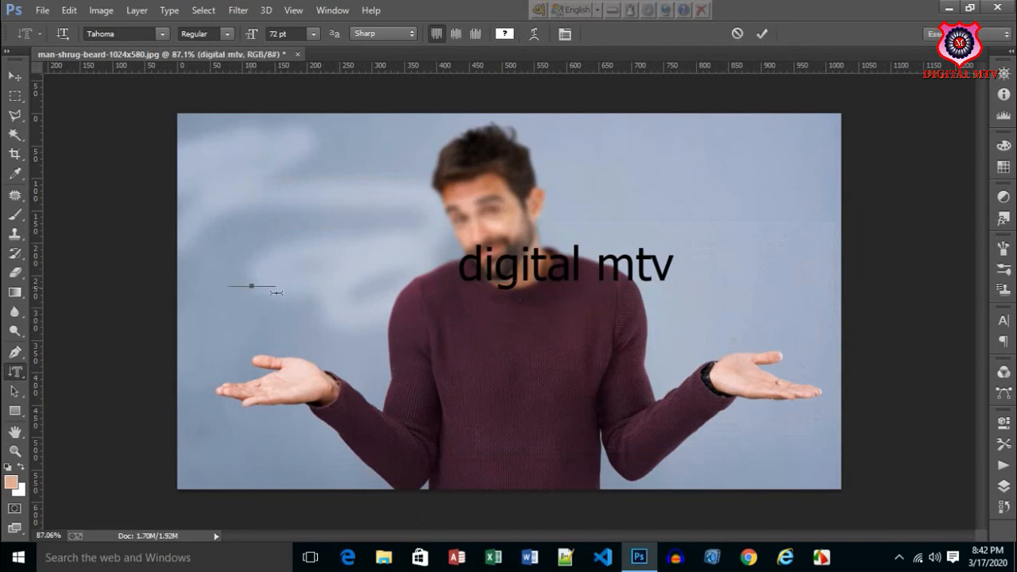
type("fjdh")
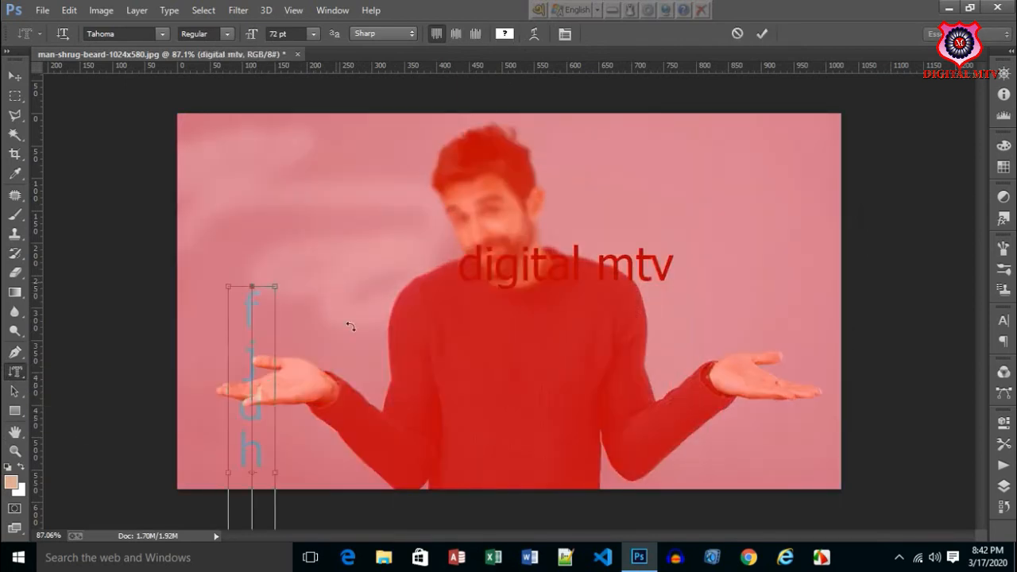
Move the vertical mask text onto the backdrop between the palm and the head, and commit it as a selection
key("ctrl+a")
left_click_drag(508, 209, 421, 126)
left_click(410, 292)
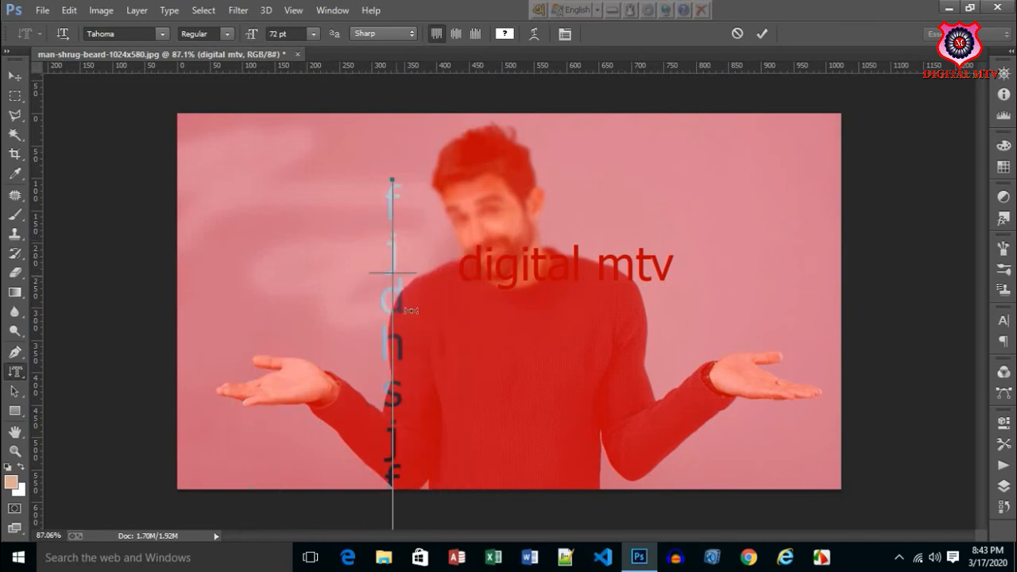
left_click_drag(430, 256, 264, 320)
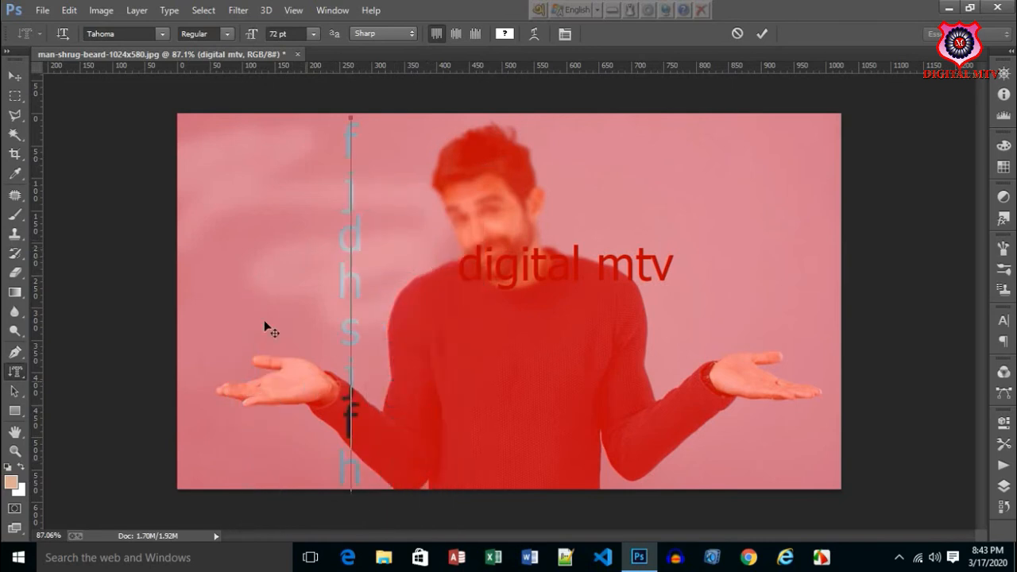
right_click(19, 370)
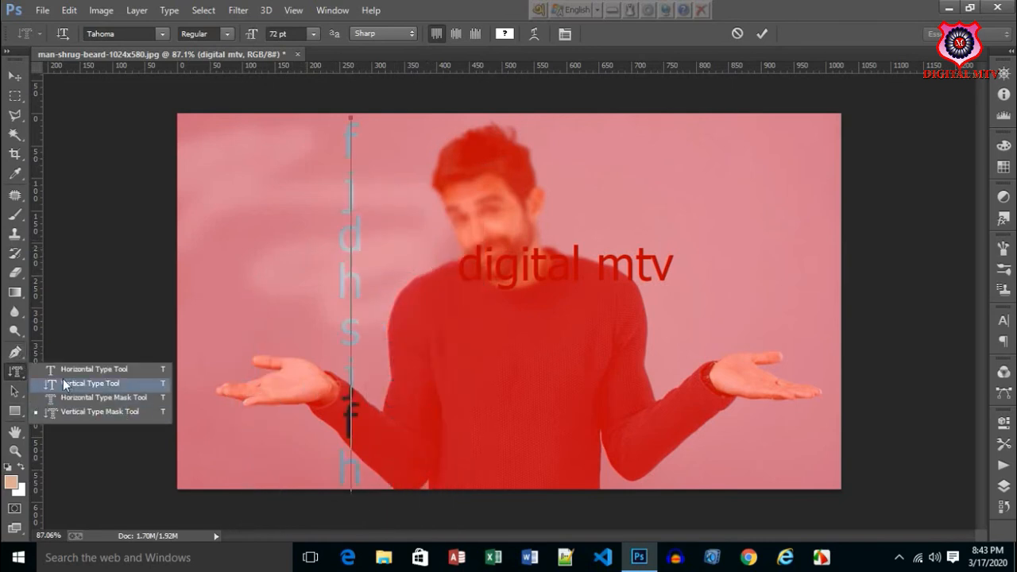
left_click(59, 370)
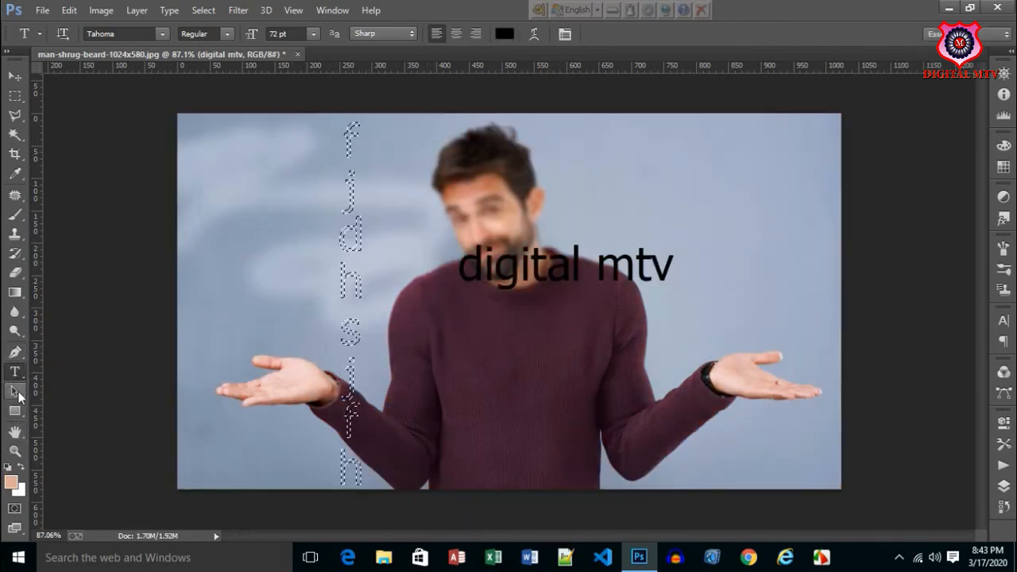
Draw a peach rectangle shape about 433 × 201 px over the forearm and chest, and shift it lower with the Path Selection tool
left_click(18, 394)
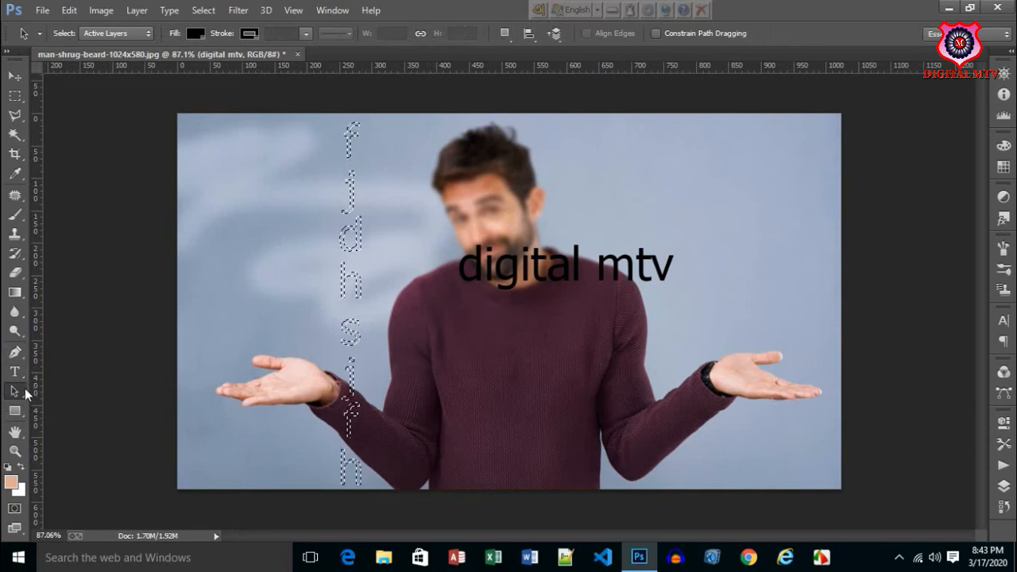
left_click(24, 388)
left_click(90, 390)
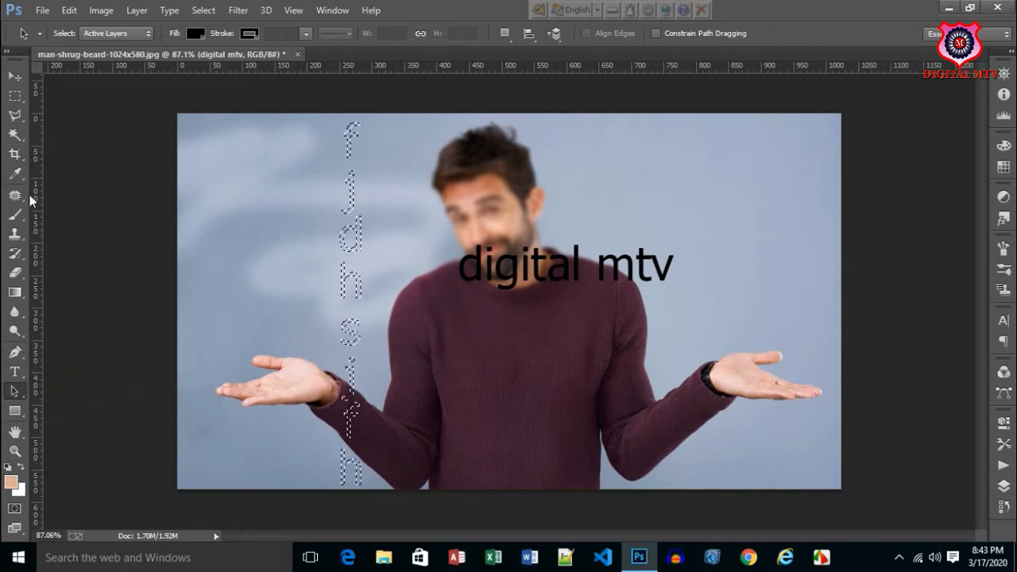
left_click(15, 410)
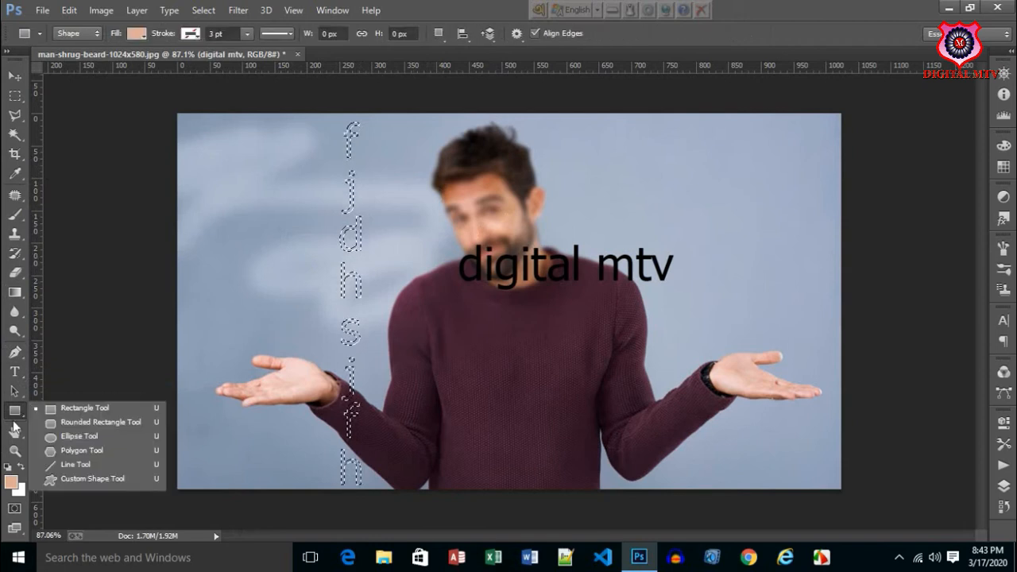
left_click(84, 408)
left_click_drag(263, 257, 544, 386)
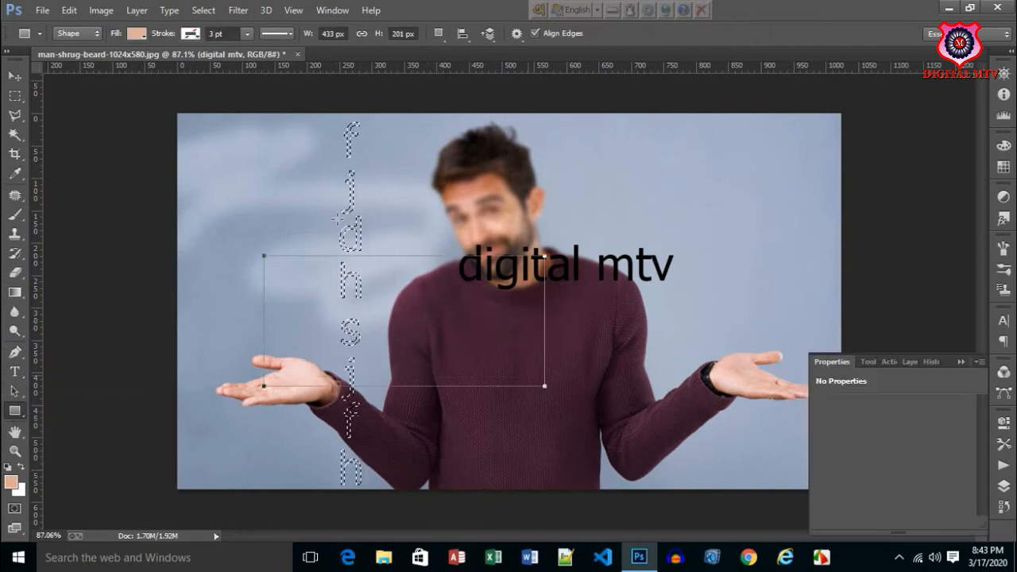
left_click(16, 391)
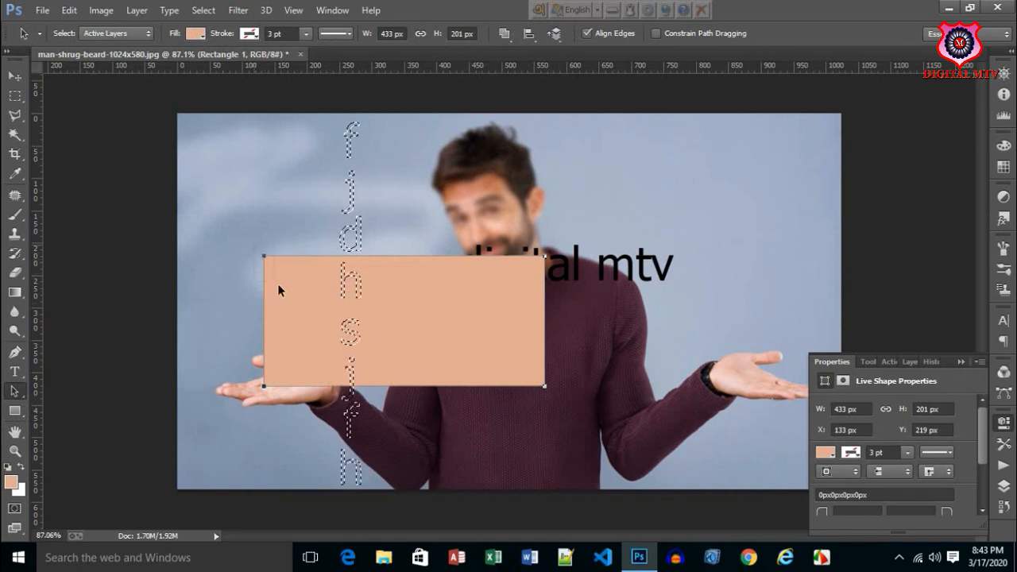
left_click_drag(284, 272, 310, 328)
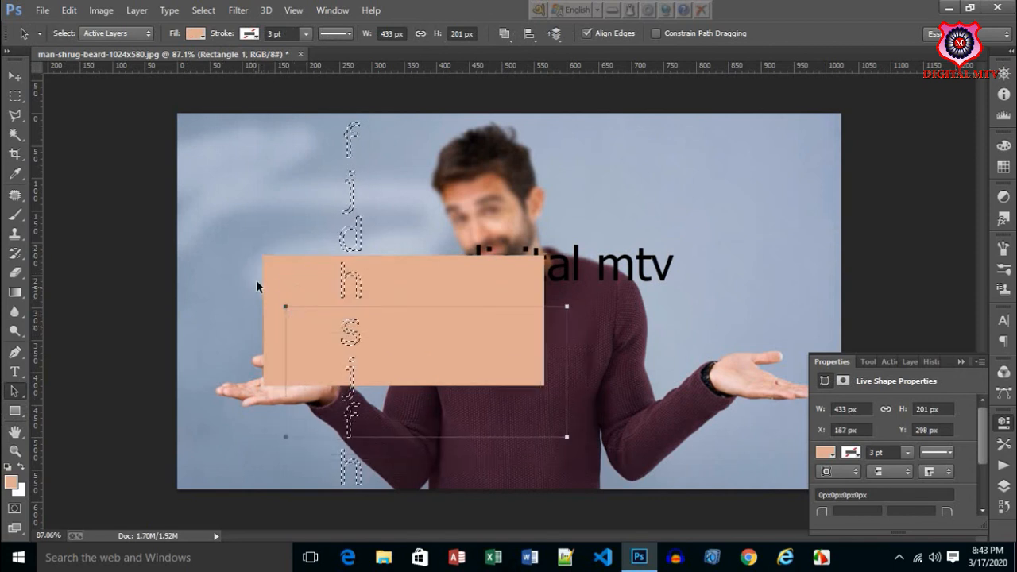
Pull the rectangle's two upper corners inward with the Direct Selection tool, accepting conversion of the live shape to a regular path
right_click(14, 389)
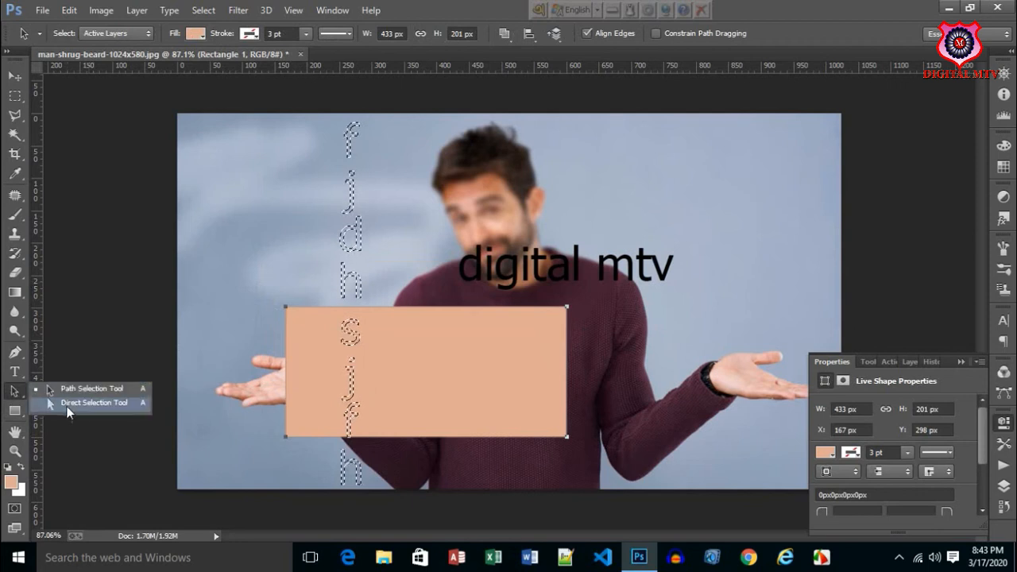
left_click(97, 404)
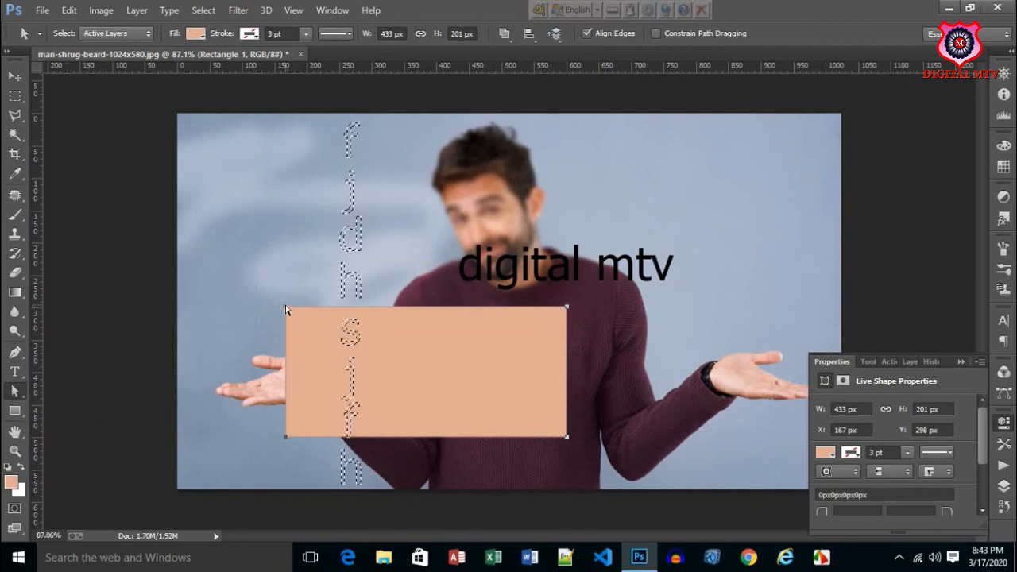
left_click_drag(263, 282, 437, 344)
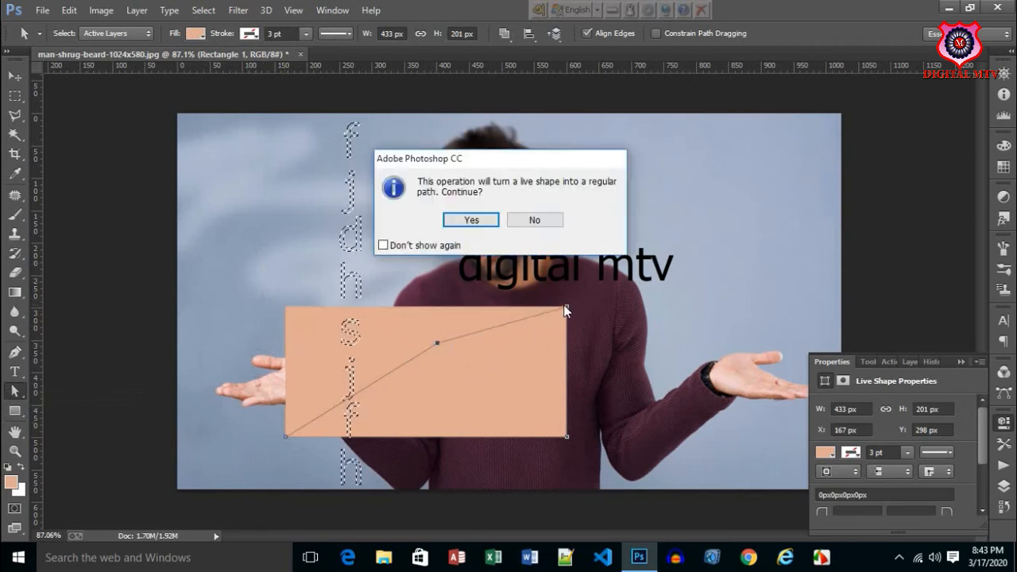
key("Return")
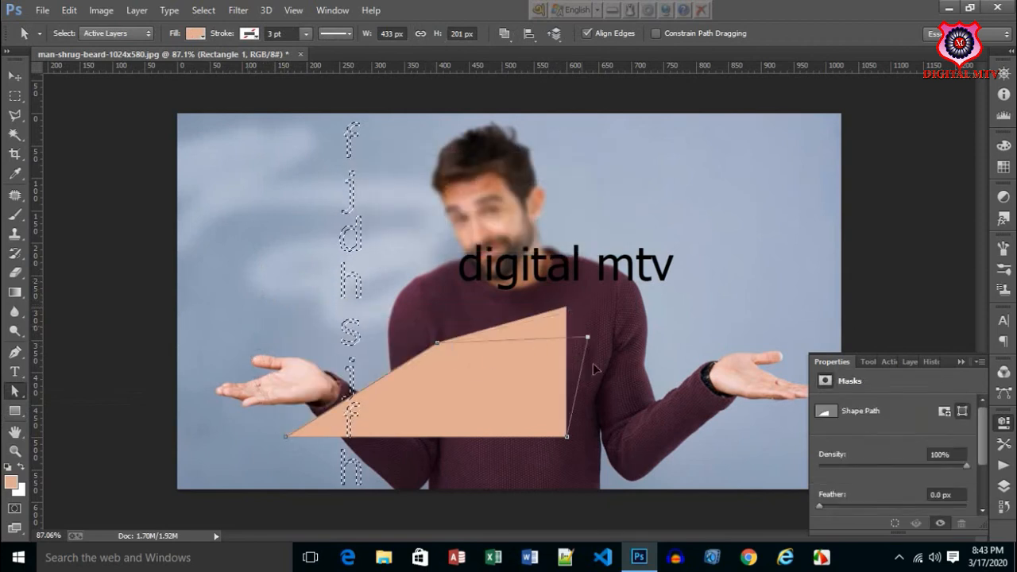
left_click_drag(594, 368, 442, 406)
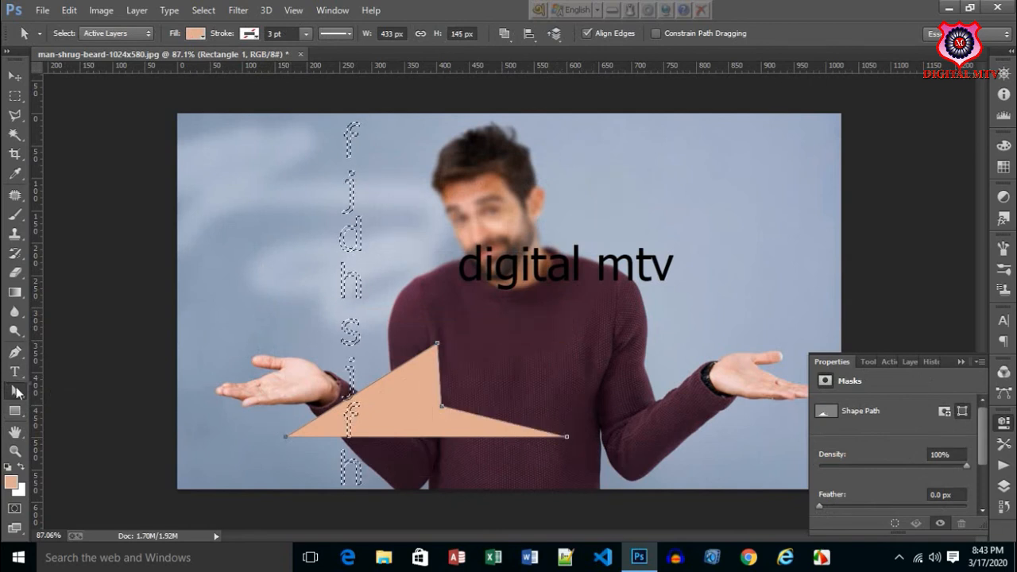
Move the reshaped polygon onto the backdrop to the right of the man's head and pull its far tip inward and down
left_click_drag(18, 392, 76, 390)
left_click_drag(405, 404, 662, 185)
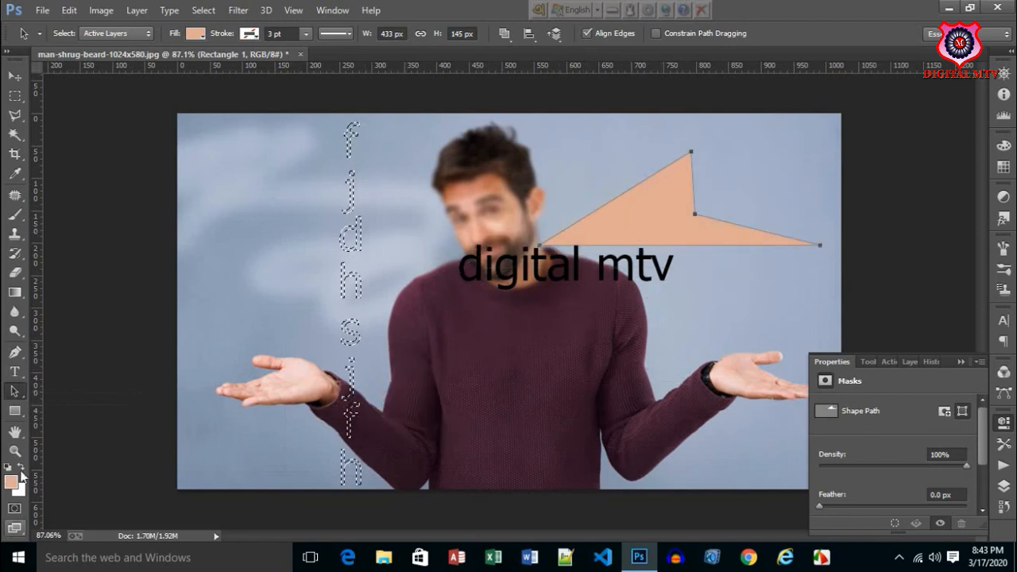
right_click(24, 395)
left_click(97, 409)
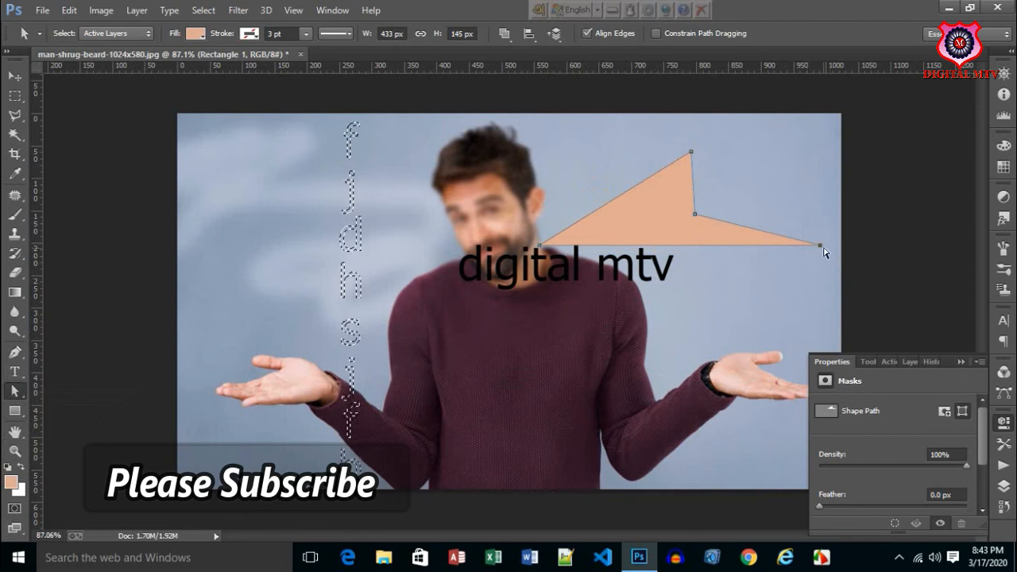
left_click_drag(819, 245, 723, 261)
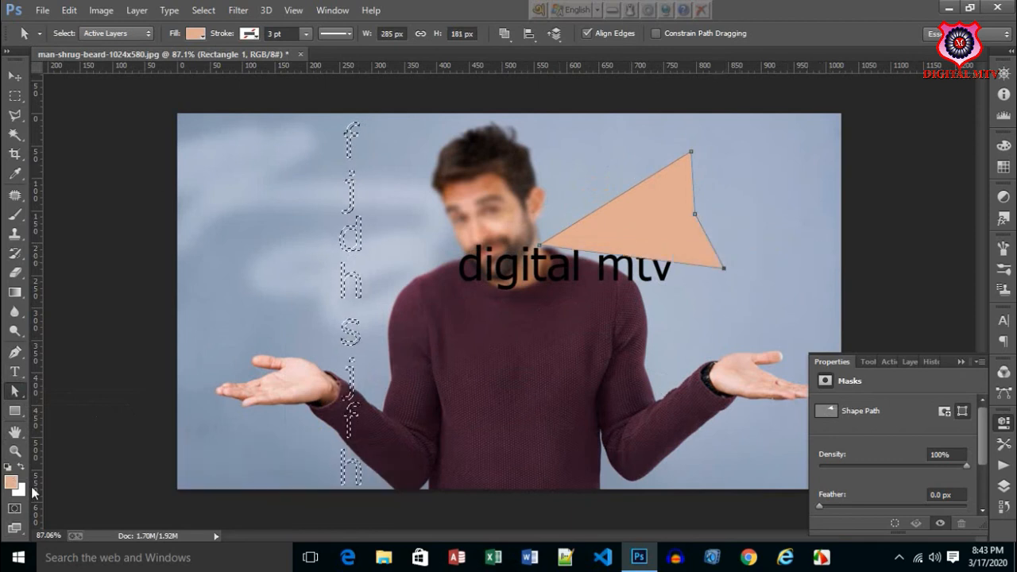
Draw a peach rectangle shape about 287 × 160 px over the backdrop just above the man's raised palm beside the vertical text selection
left_click(15, 411)
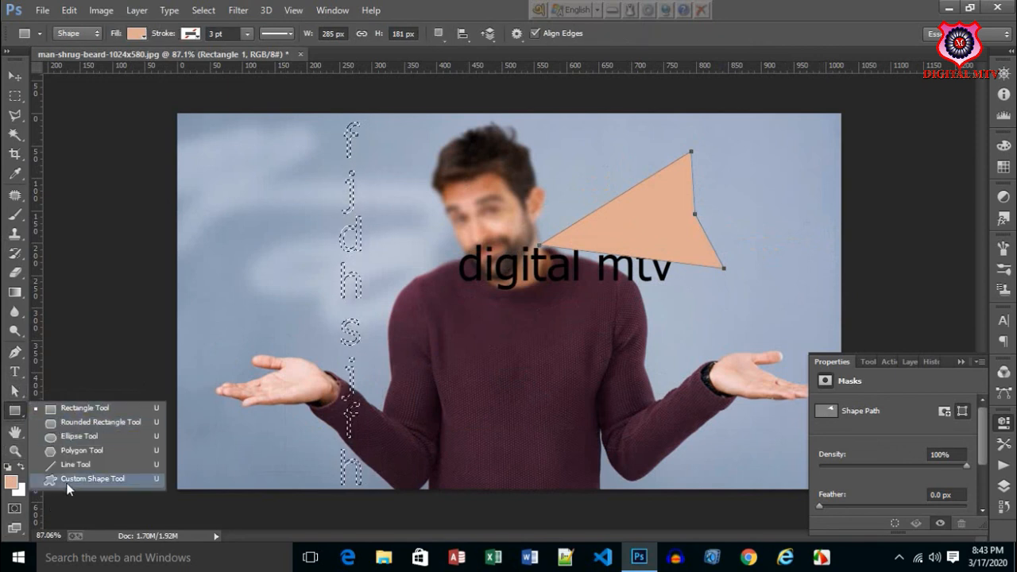
left_click(67, 481)
right_click(13, 414)
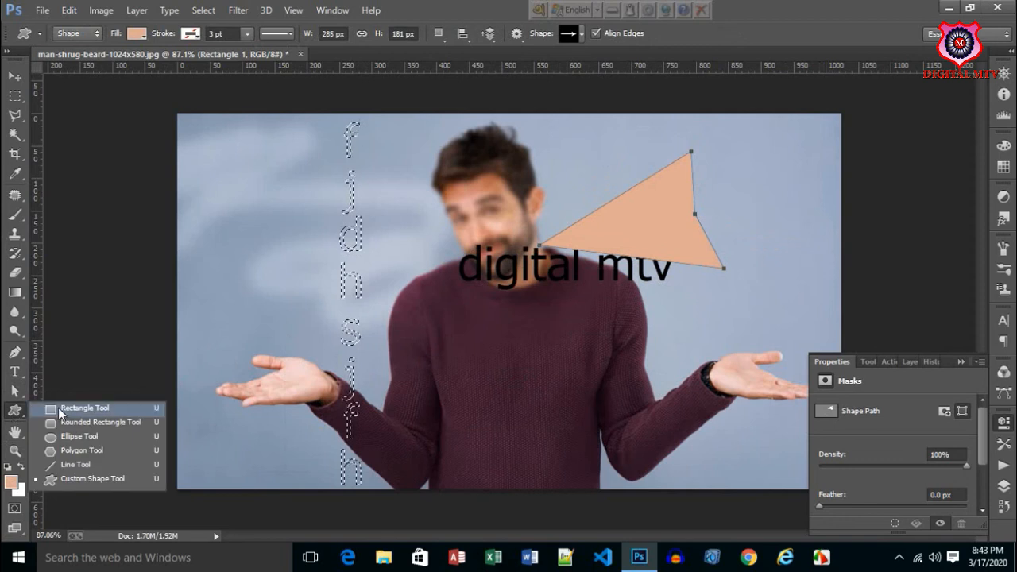
left_click(67, 409)
left_click_drag(216, 280, 402, 383)
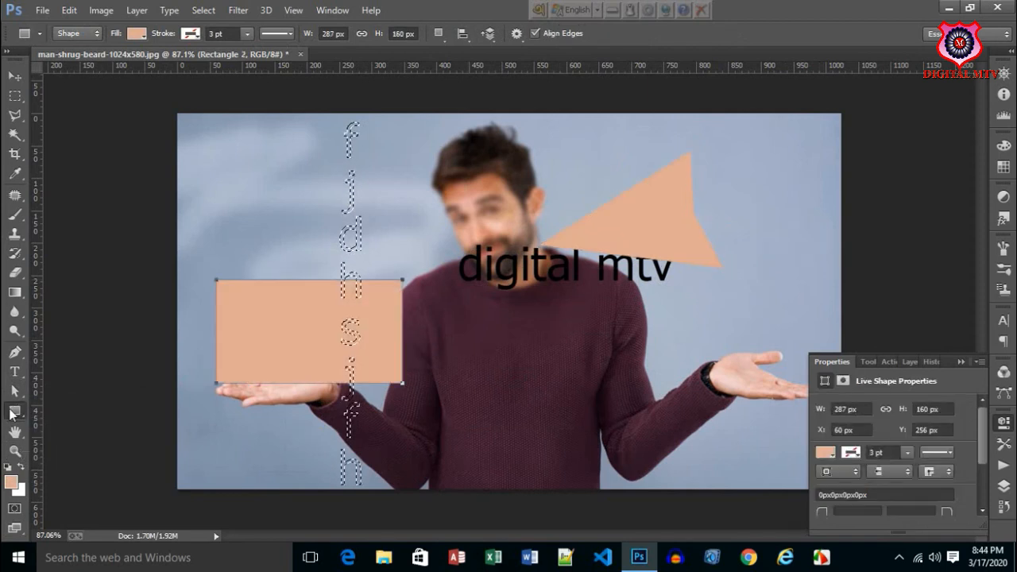
Draw a 10 px radius rounded rectangle about 431 × 252 px over the face and polygon, and an ellipse about 365 × 449 px over the small rectangle
right_click(13, 411)
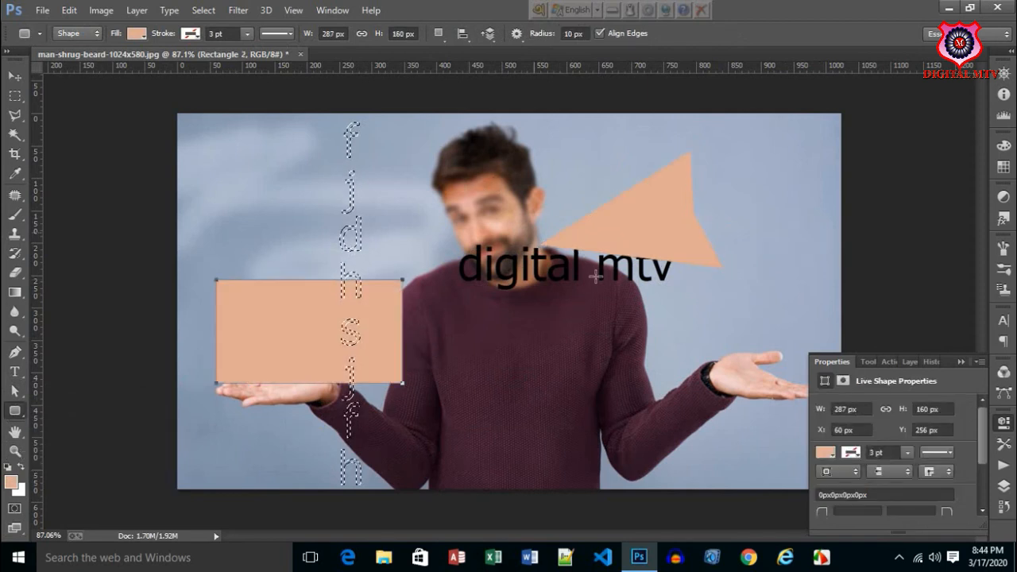
left_click_drag(476, 168, 753, 327)
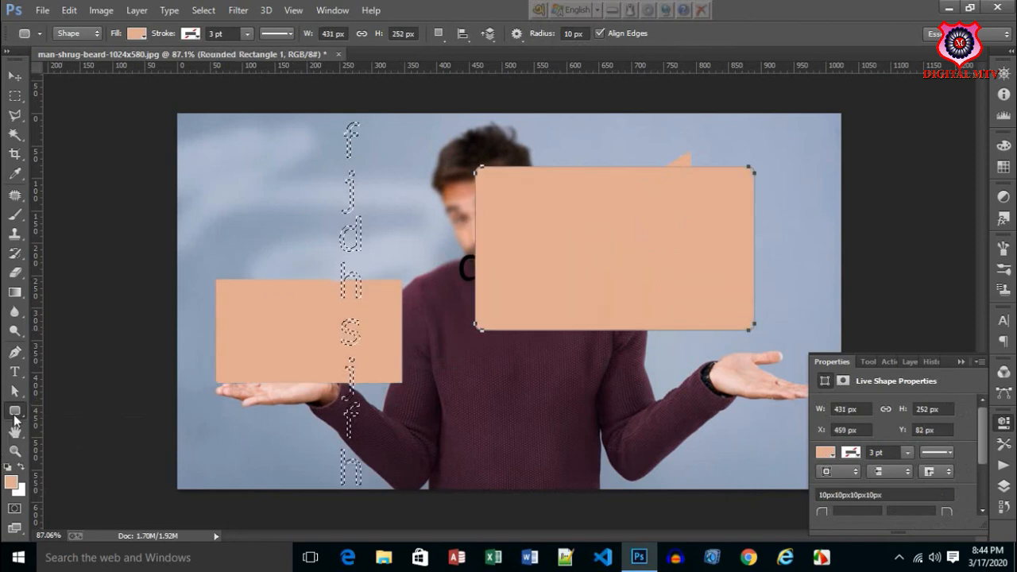
right_click(14, 411)
left_click(80, 436)
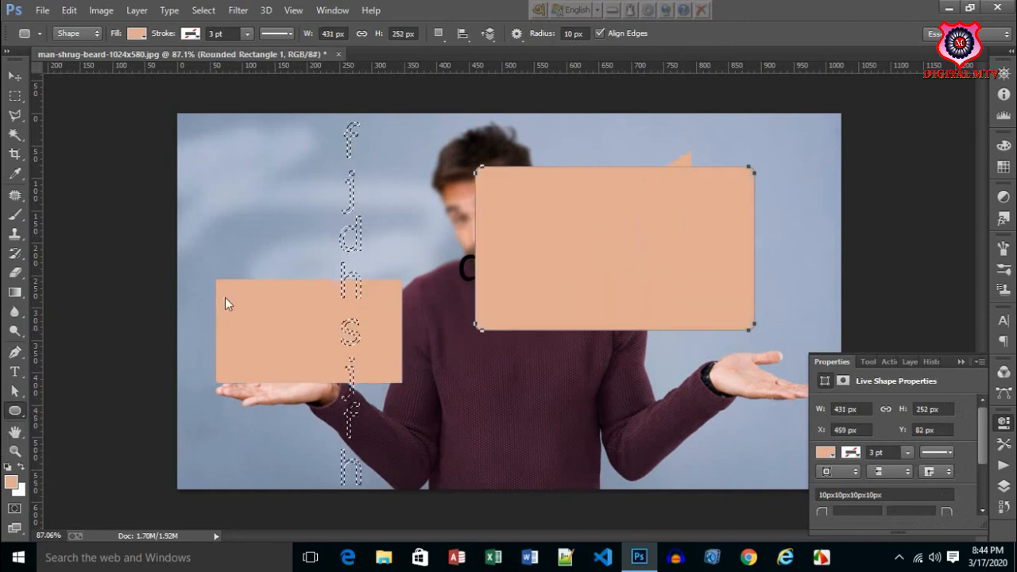
left_click_drag(203, 172, 440, 461)
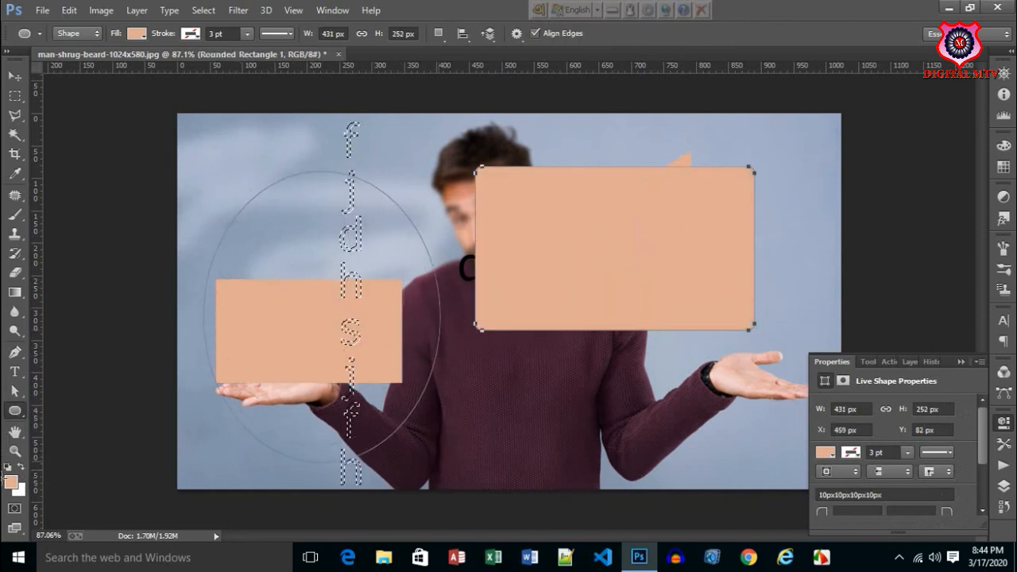
Draw a 1 px line about 512 px long from the backdrop above the ellipse across the man's hair
right_click(15, 411)
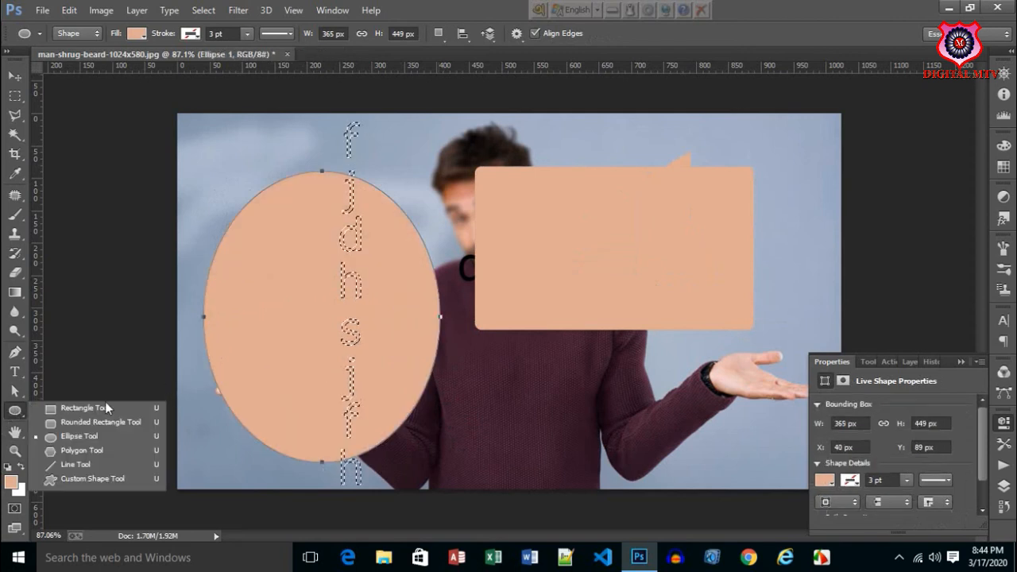
left_click(86, 463)
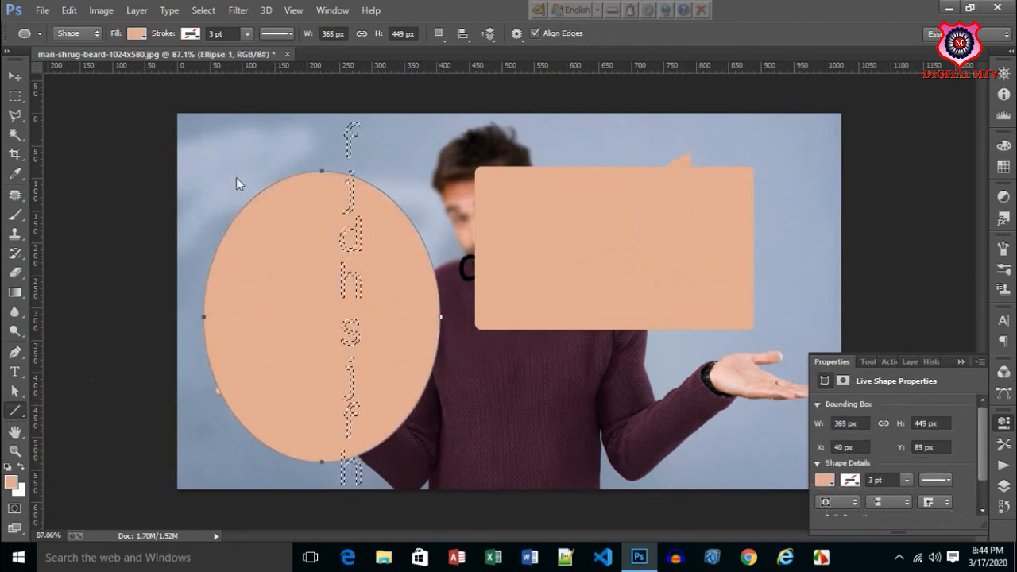
left_click_drag(213, 145, 545, 156)
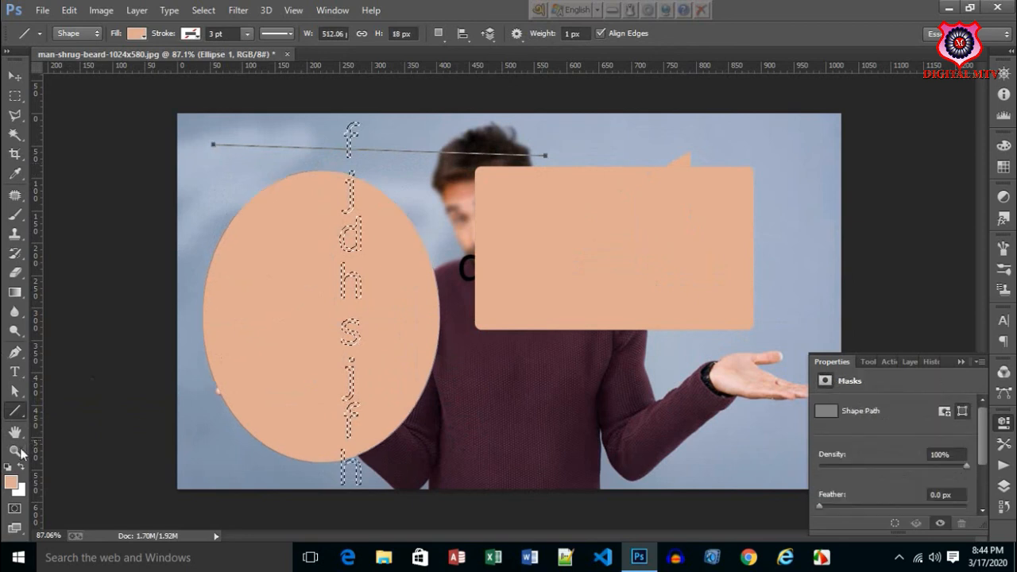
Add a prohibition-sign custom shape sized 512.06 × 18 px, and draw a larger round one over the man's torso
right_click(23, 416)
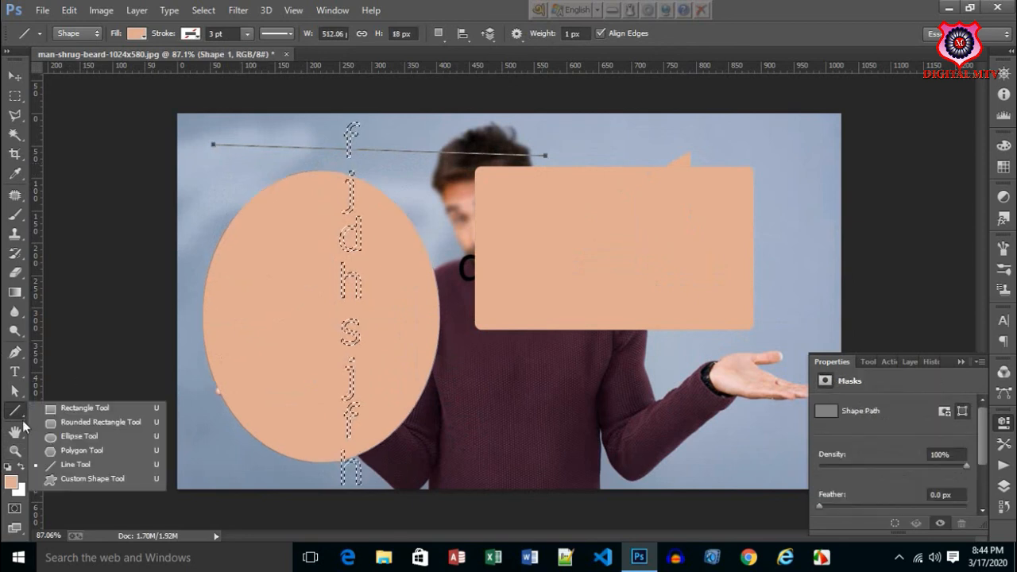
left_click(65, 480)
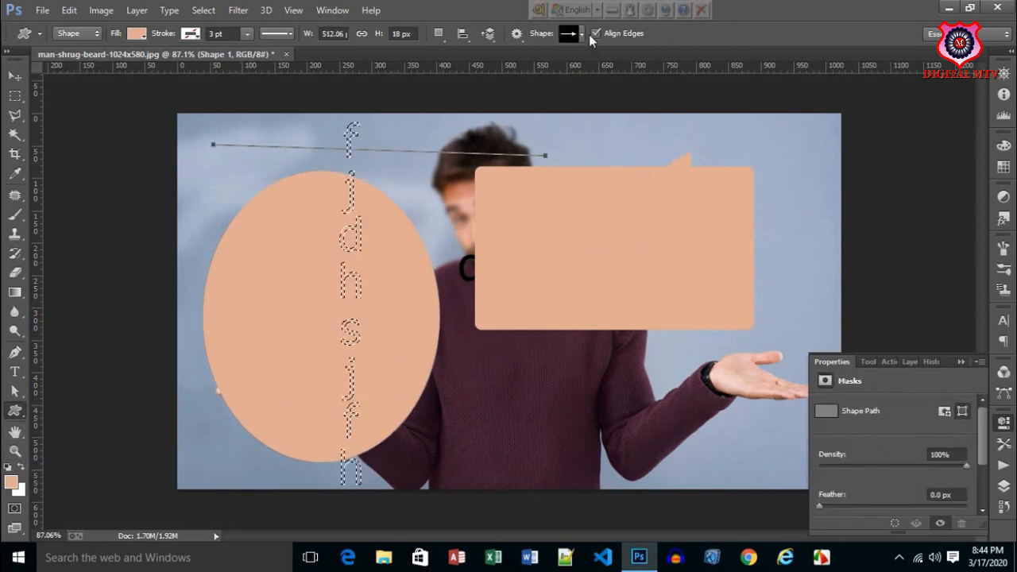
left_click(583, 34)
scroll(576, 107, "down", 3)
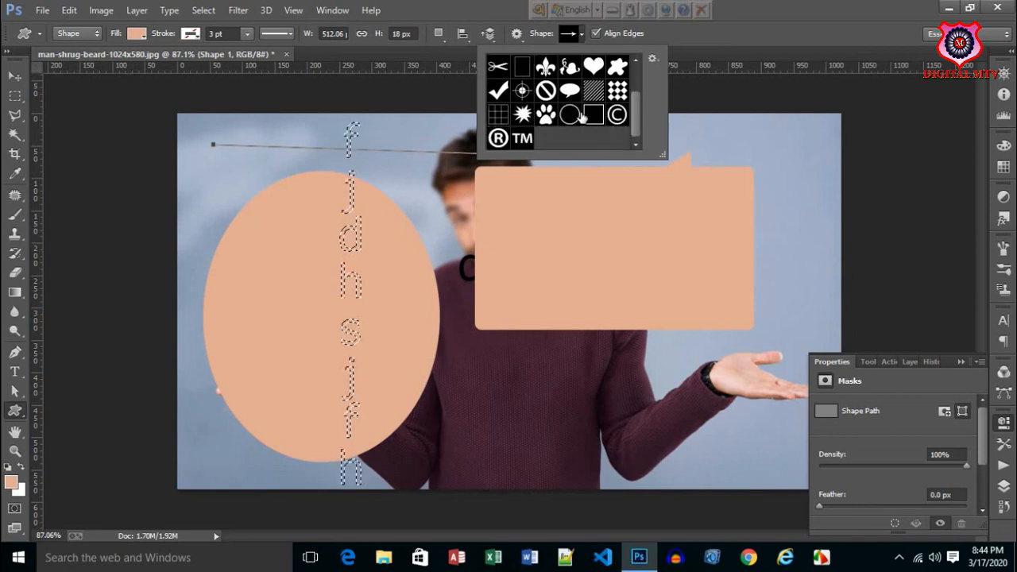
left_click(546, 90)
left_click(540, 193)
left_click(510, 256)
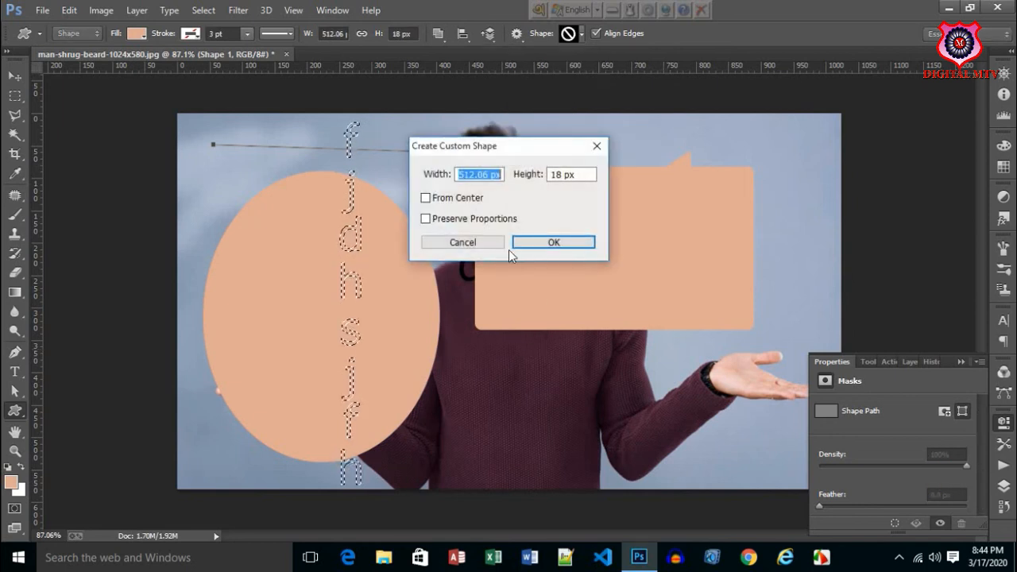
left_click(571, 242)
left_click_drag(432, 204, 650, 507)
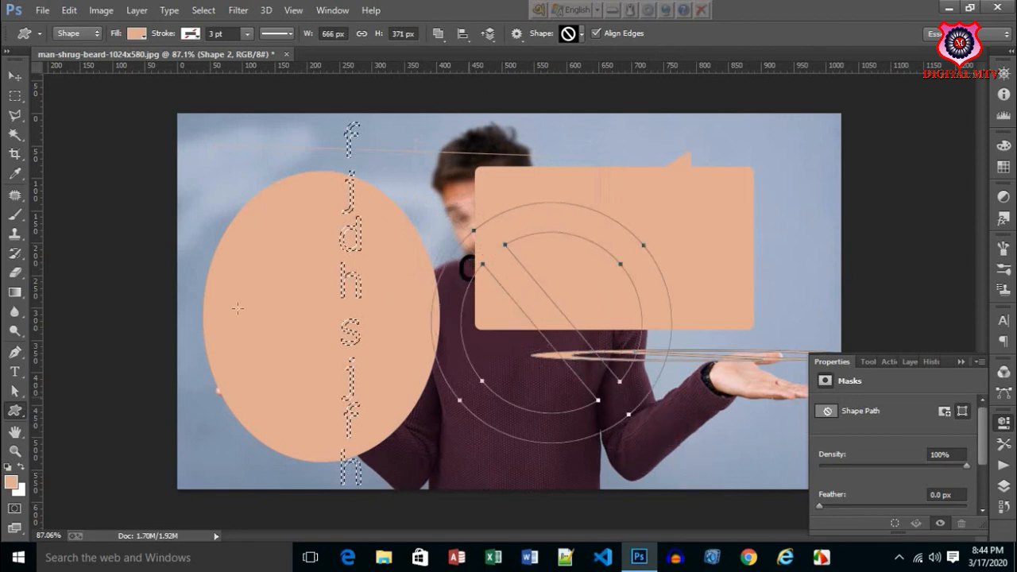
Magnify the shapes to 200% or more, pan across them with the Hand tool, and shrink the view to 25%
left_click(15, 431)
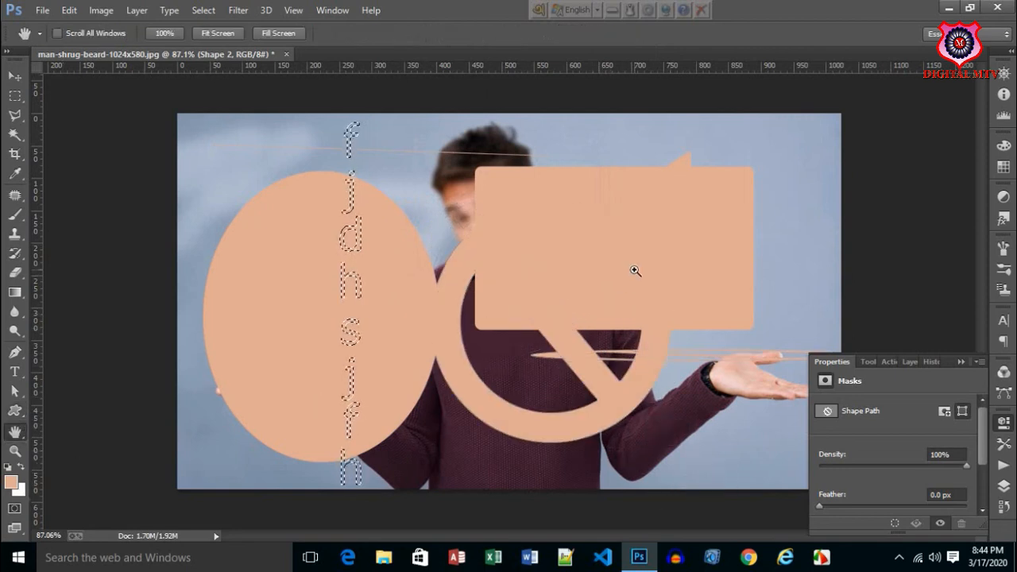
left_click(477, 309)
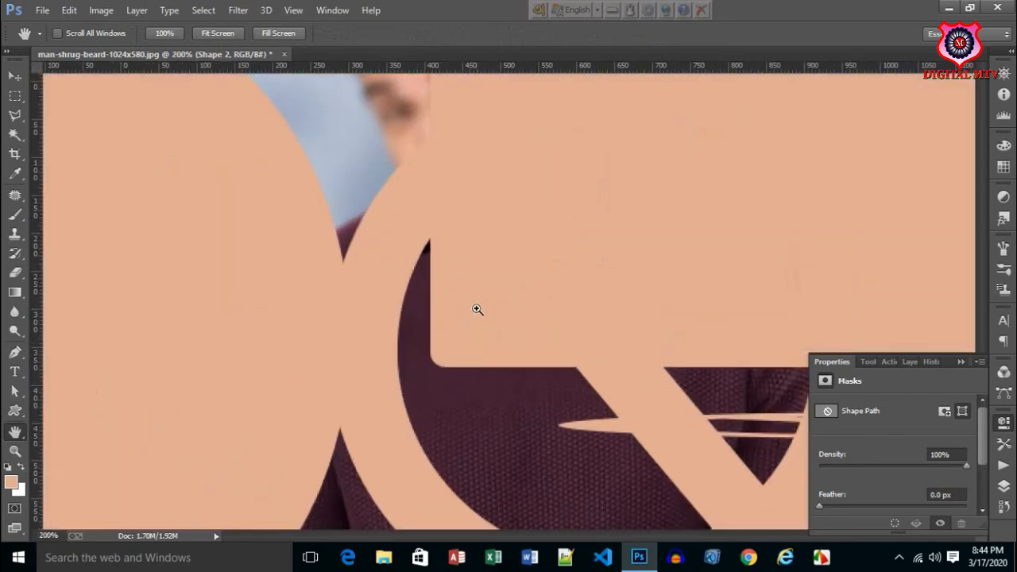
key("ctrl+plus")
left_click_drag(504, 242, 588, 314)
scroll(588, 315, "down", 7)
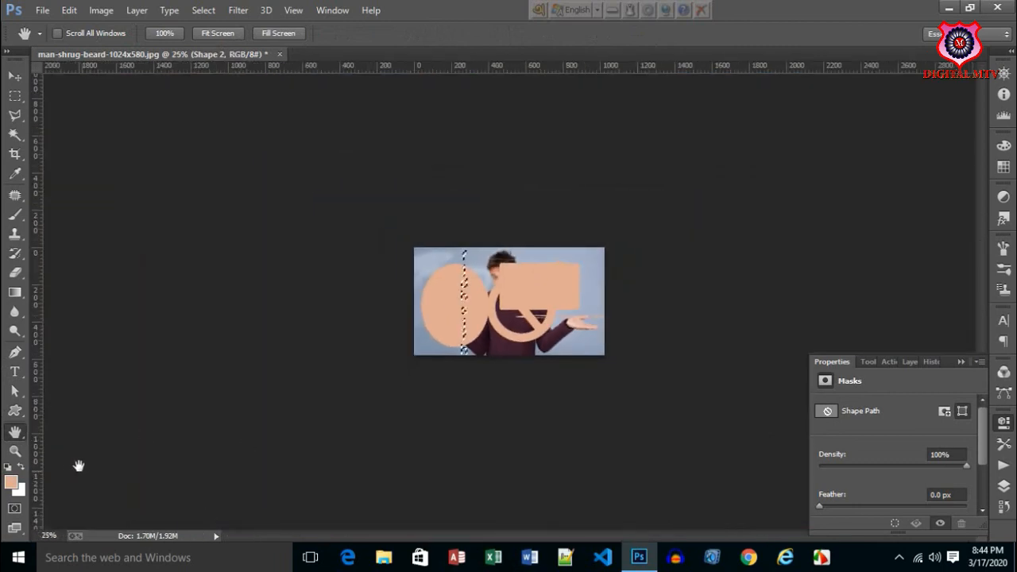
Zoom out on the image to 6.25% with the Zoom tool
left_click(15, 451)
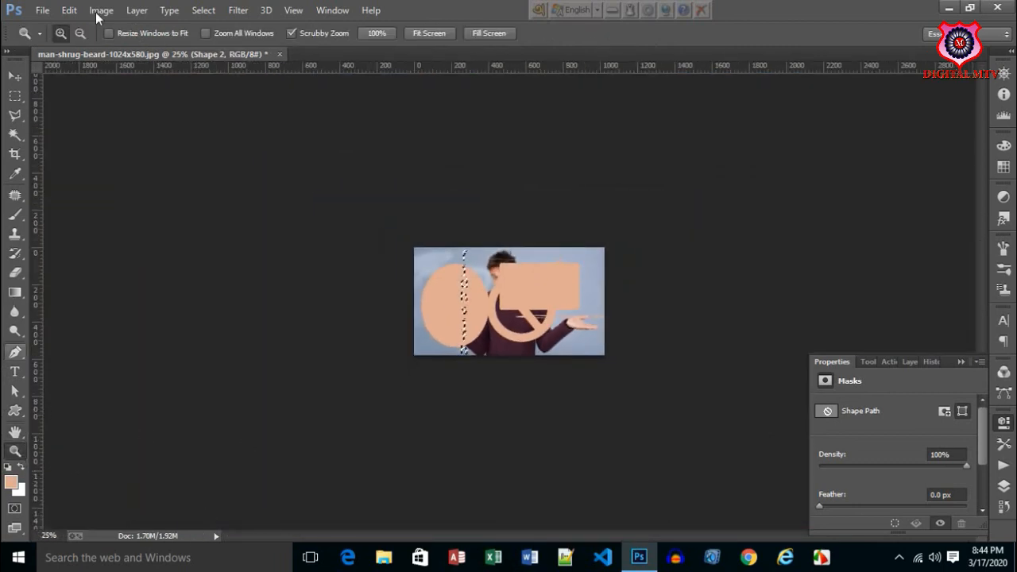
left_click(80, 33)
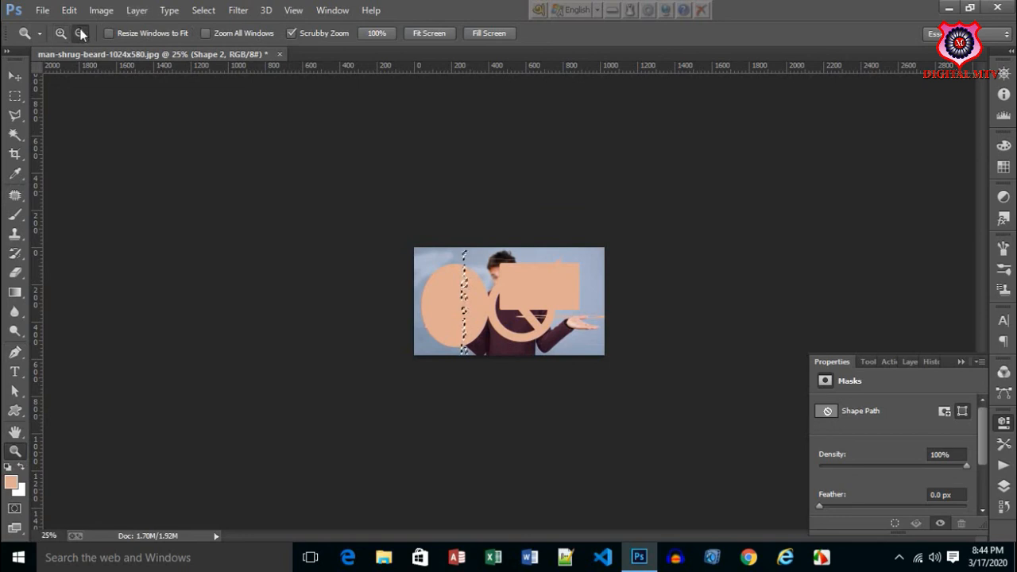
left_click(521, 300)
left_click(334, 266)
left_click(334, 265)
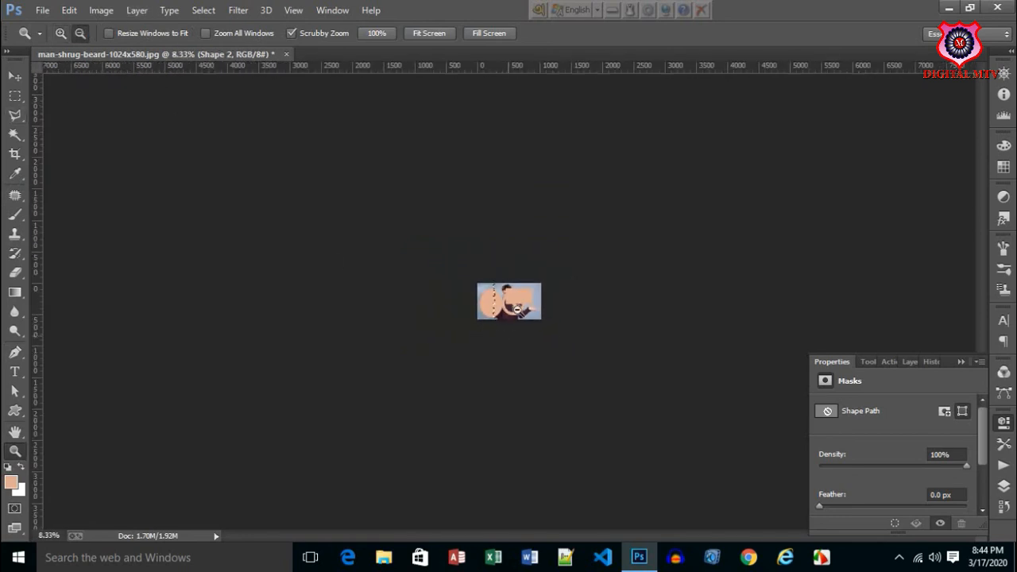
left_click(373, 269)
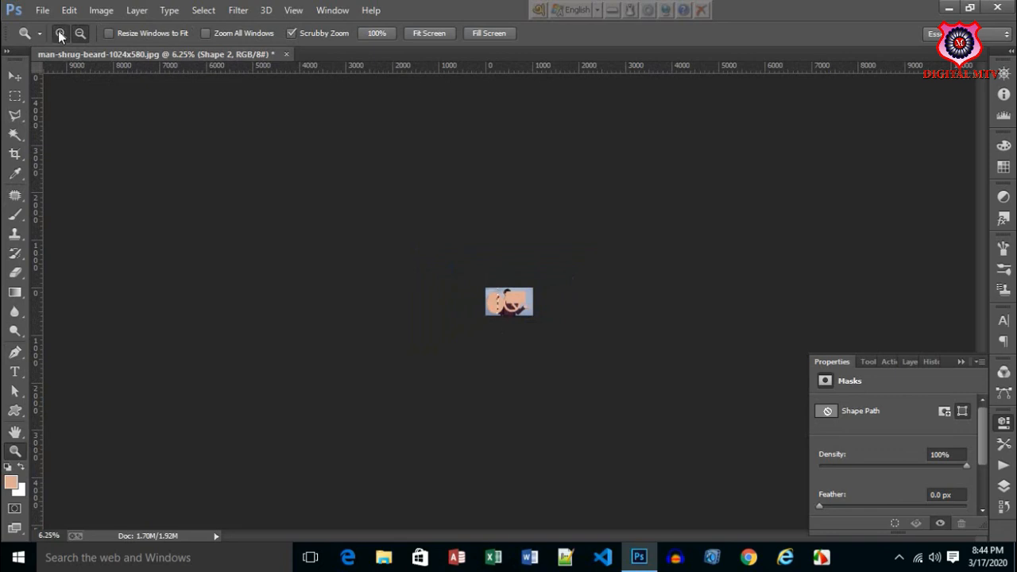
Zoom back in on the image to 66.67%
left_click(519, 295)
left_click(520, 297)
left_click(519, 297)
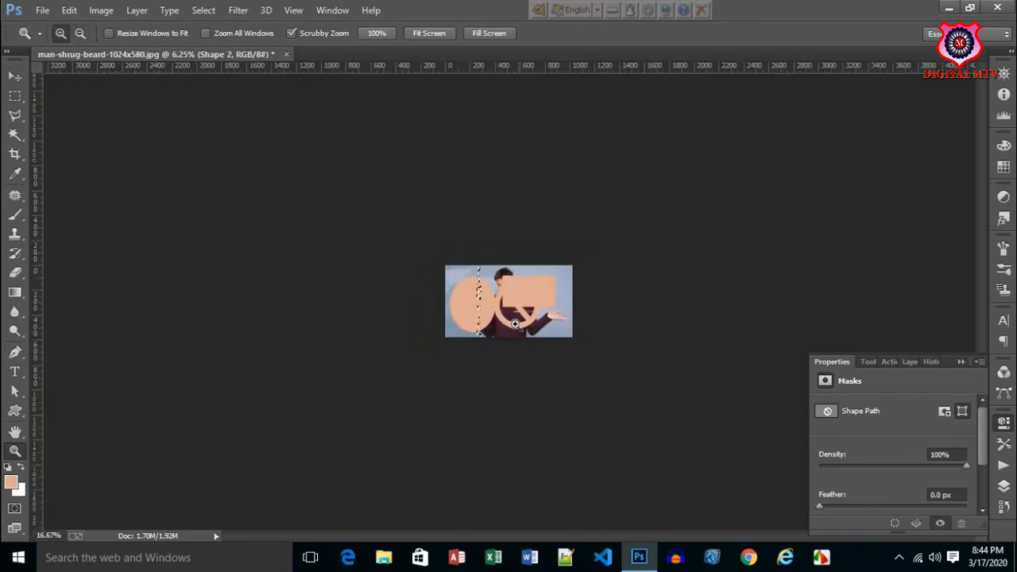
left_click(519, 296)
key("ctrl+plus")
key("ctrl+plus")
key("ctrl+plus")
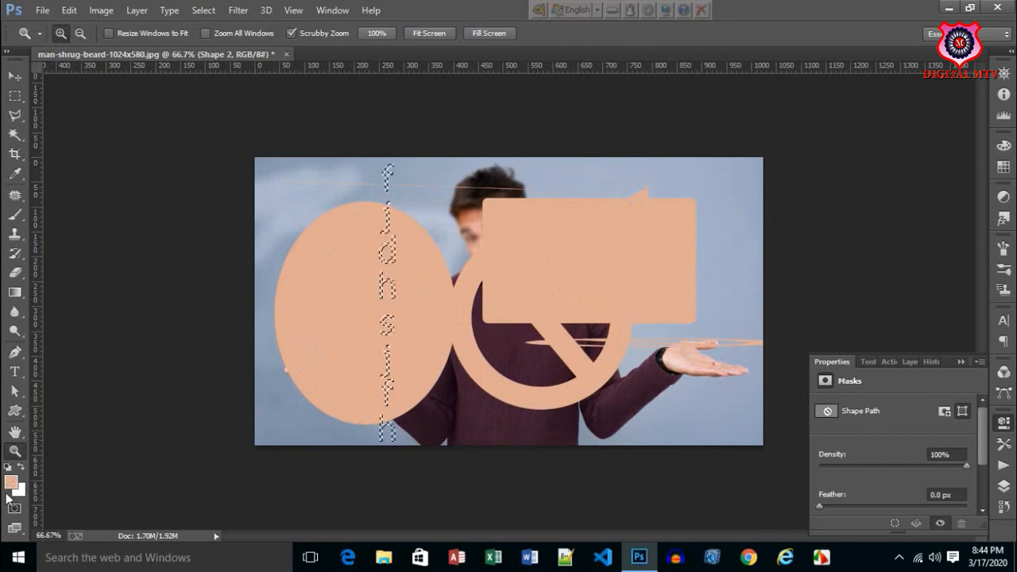
Show the foreground color picker and accept the existing peach color e2ac94
left_click(12, 481)
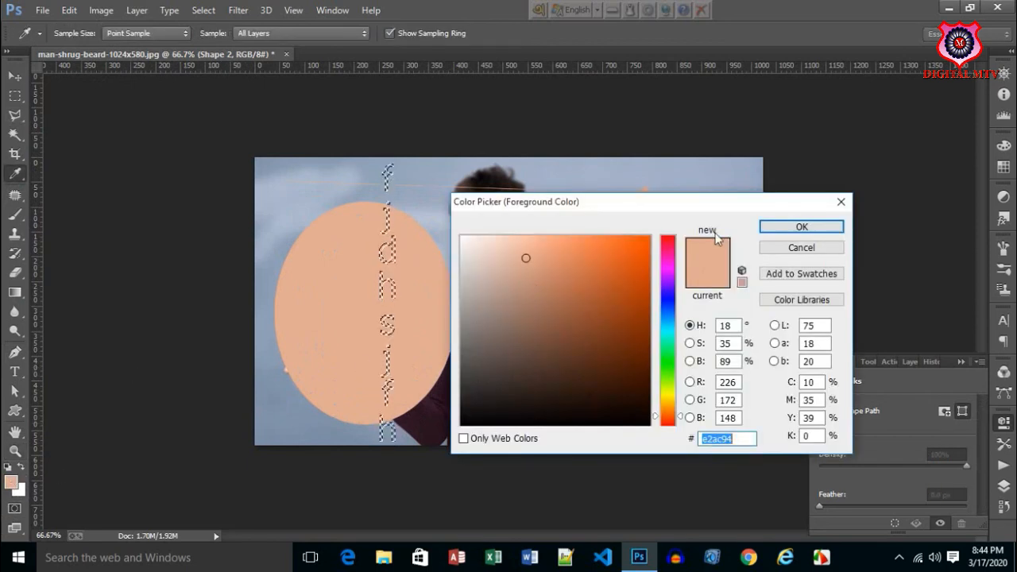
left_click(797, 227)
left_click(18, 489)
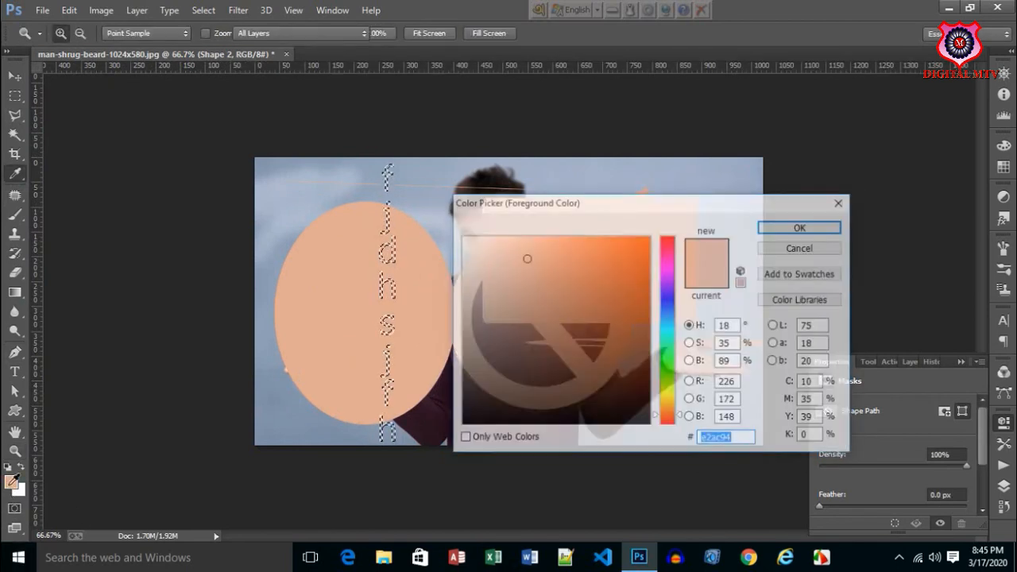
left_click(795, 228)
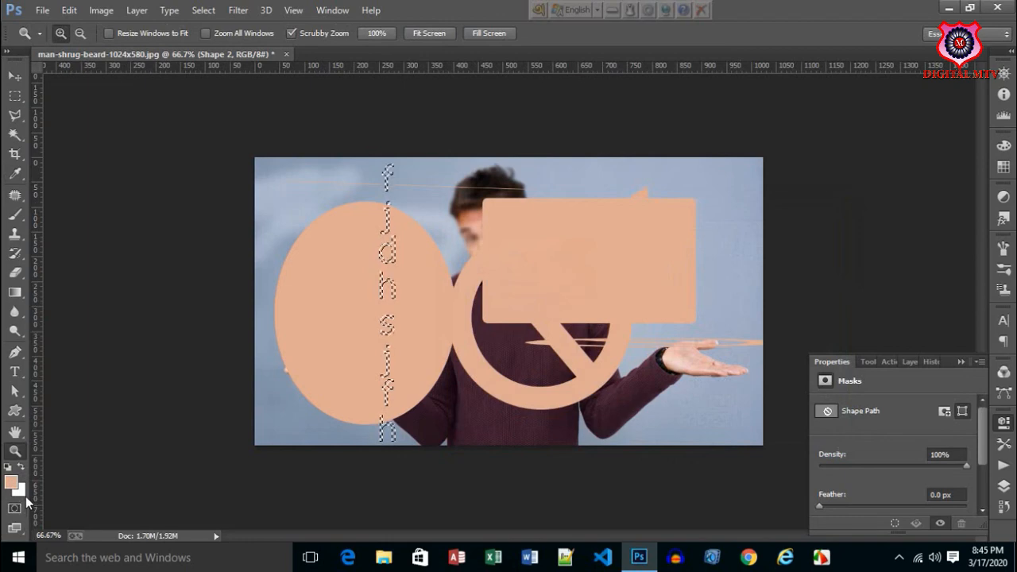
Set the background color to red d41717
left_click(20, 491)
left_click(548, 302)
left_click(629, 268)
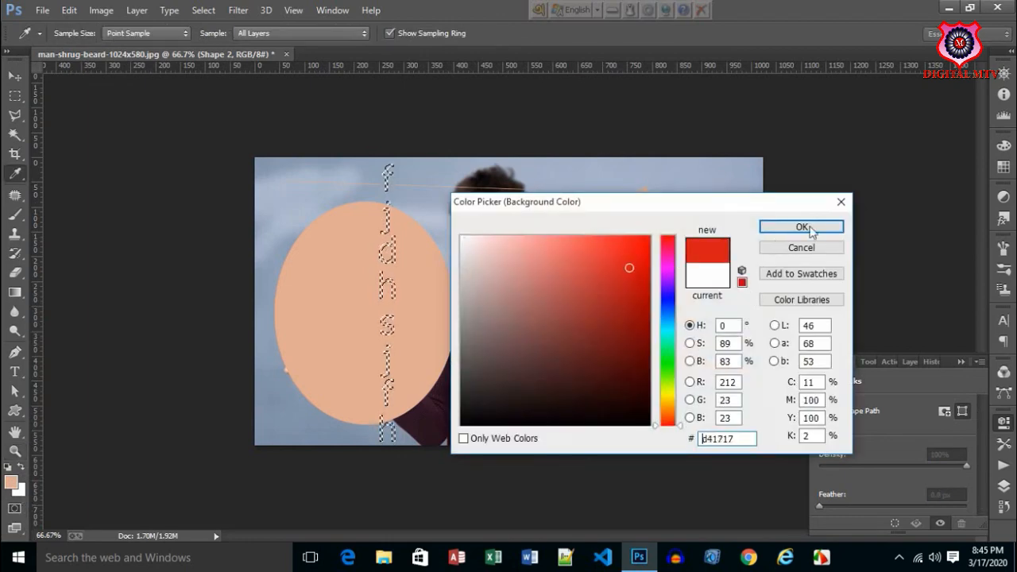
left_click(802, 227)
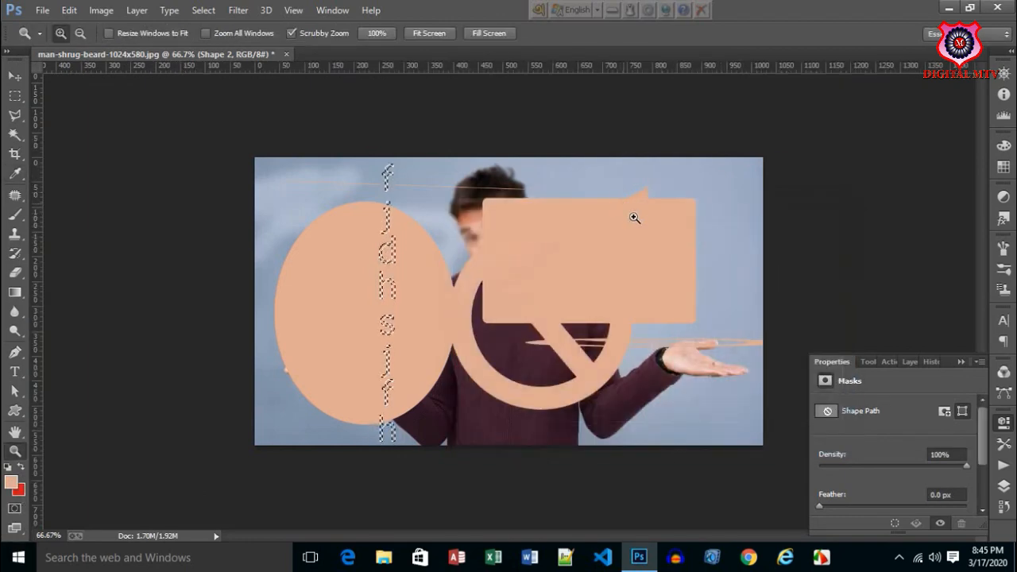
Collapse the Properties panel and examine the Styles, Brush, Brush Presets, Clone Source, Character and Layers panels
left_click(961, 361)
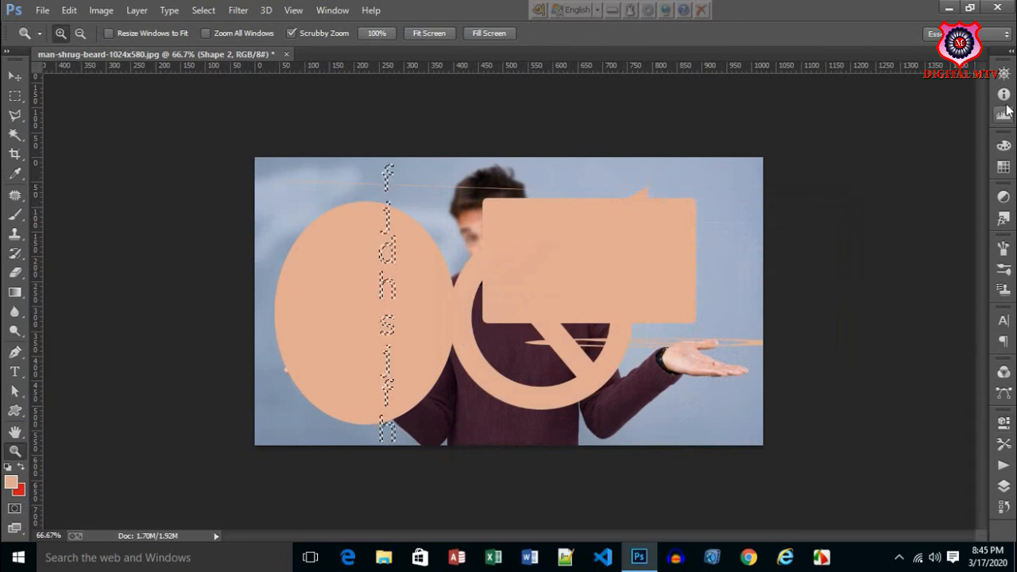
left_click(1003, 219)
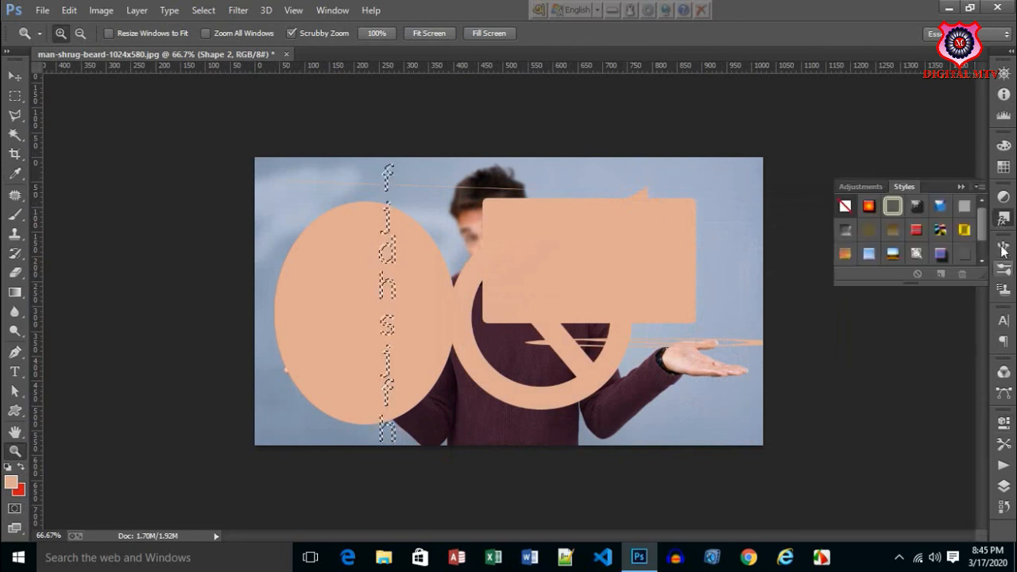
left_click(1004, 248)
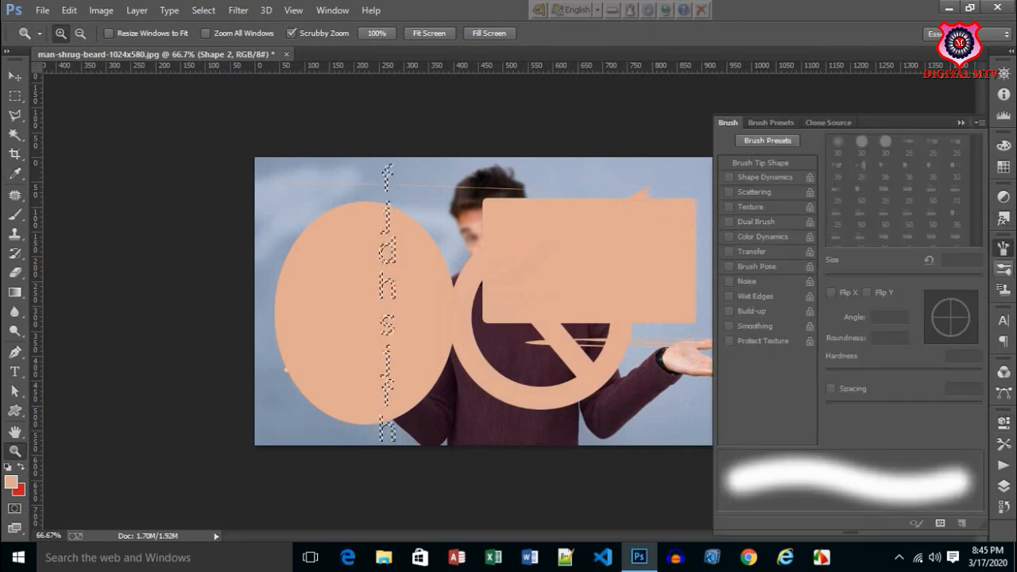
left_click(1003, 270)
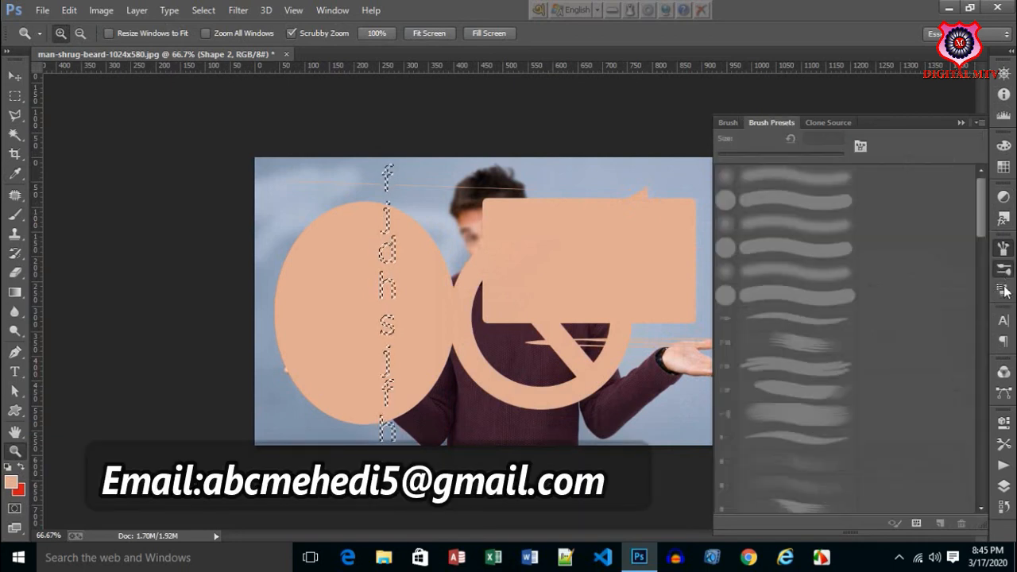
left_click(1003, 289)
left_click(1003, 320)
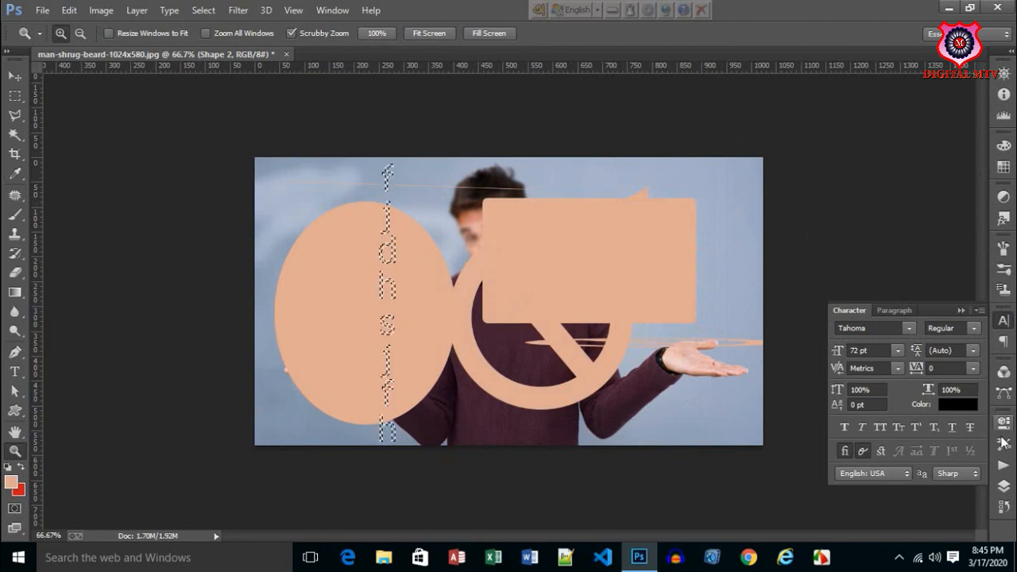
left_click(1003, 484)
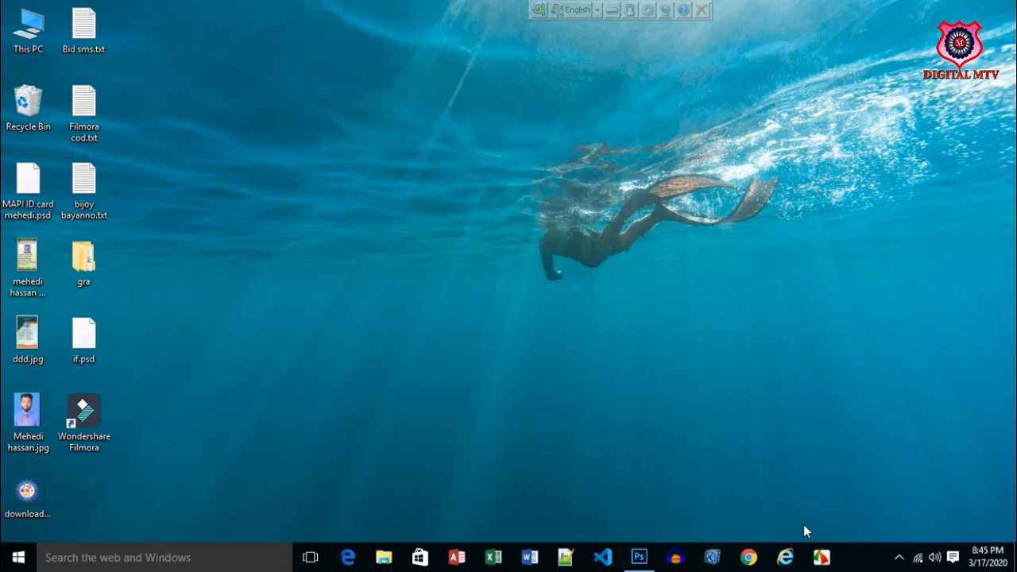
left_click(899, 557)
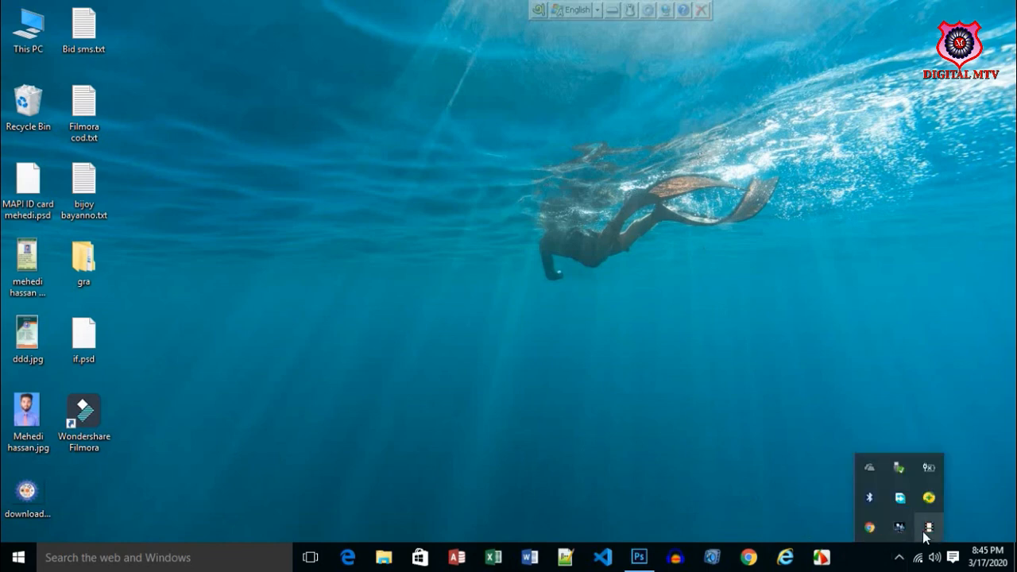